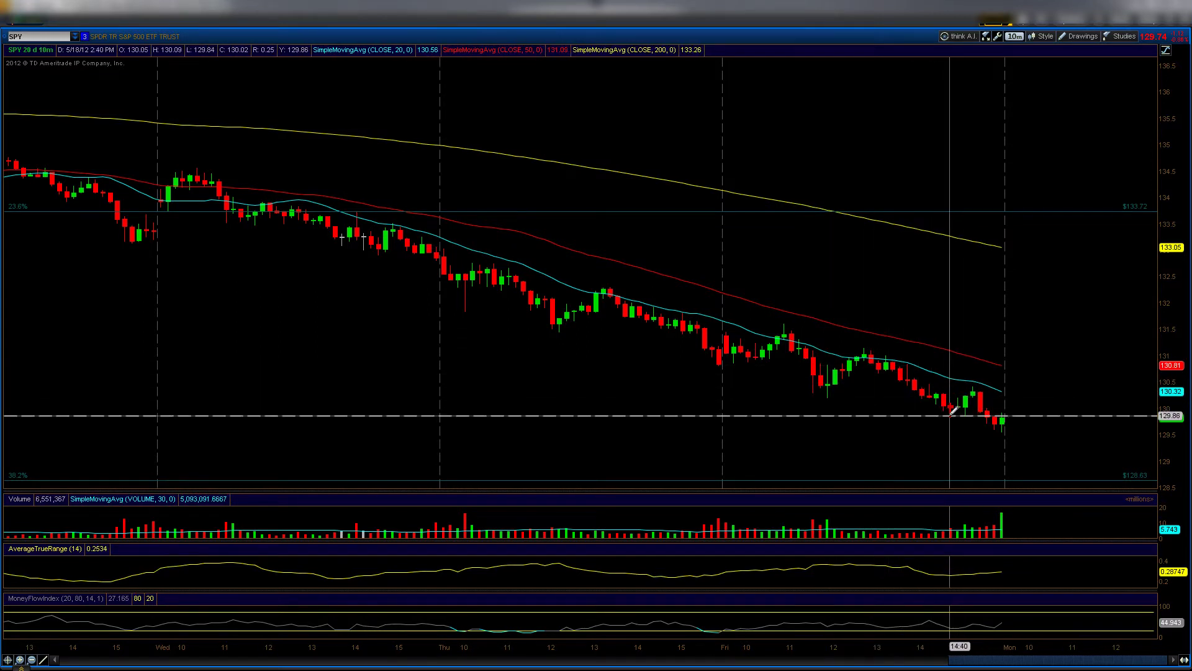
Step: Trace Friday's final swings with connected trendlines from the 14:40 low to the last candle, and mark the closing volume bar
left_click(951, 415)
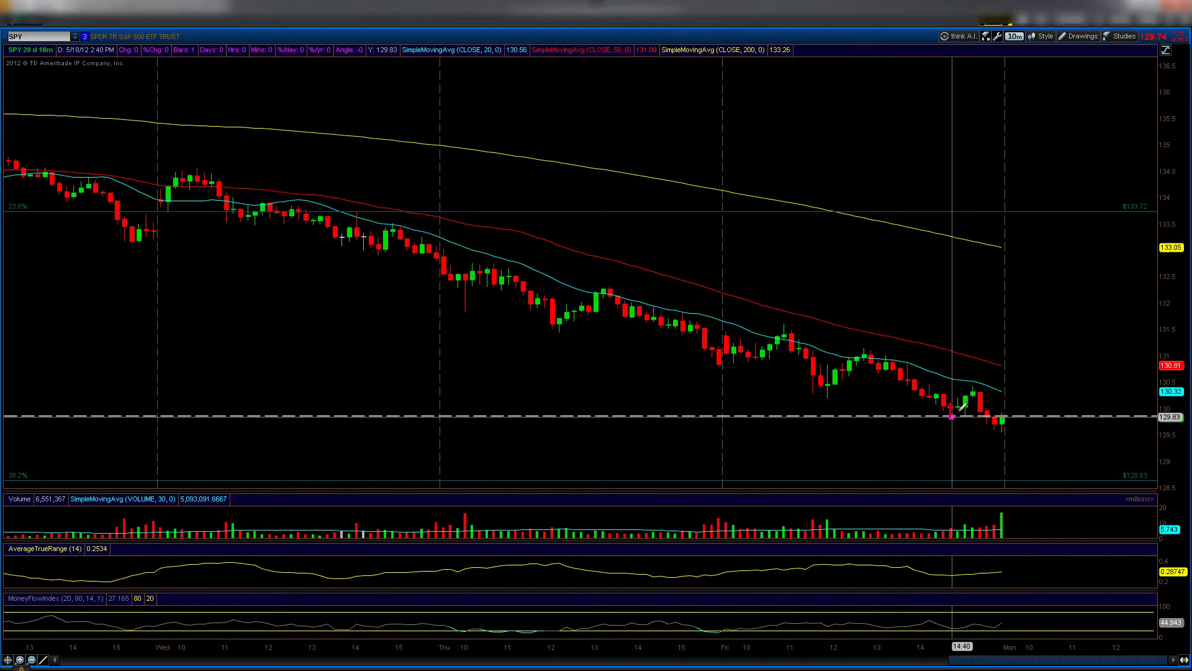
left_click(979, 382)
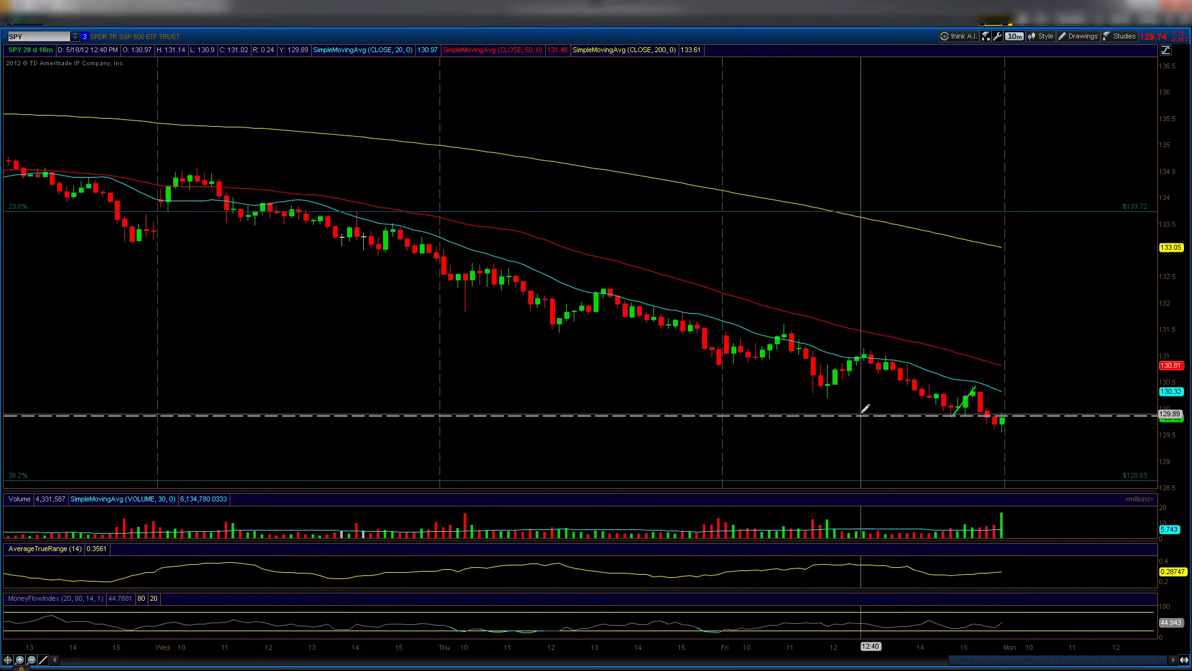
left_click(974, 388)
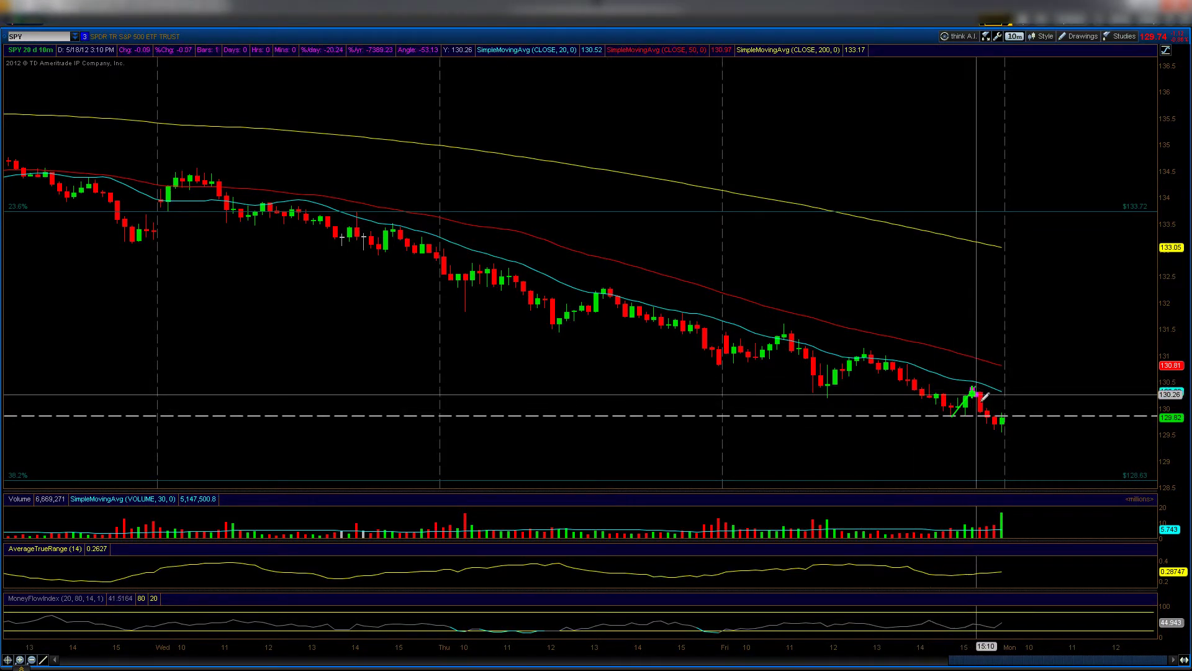
left_click(993, 429)
left_click(993, 428)
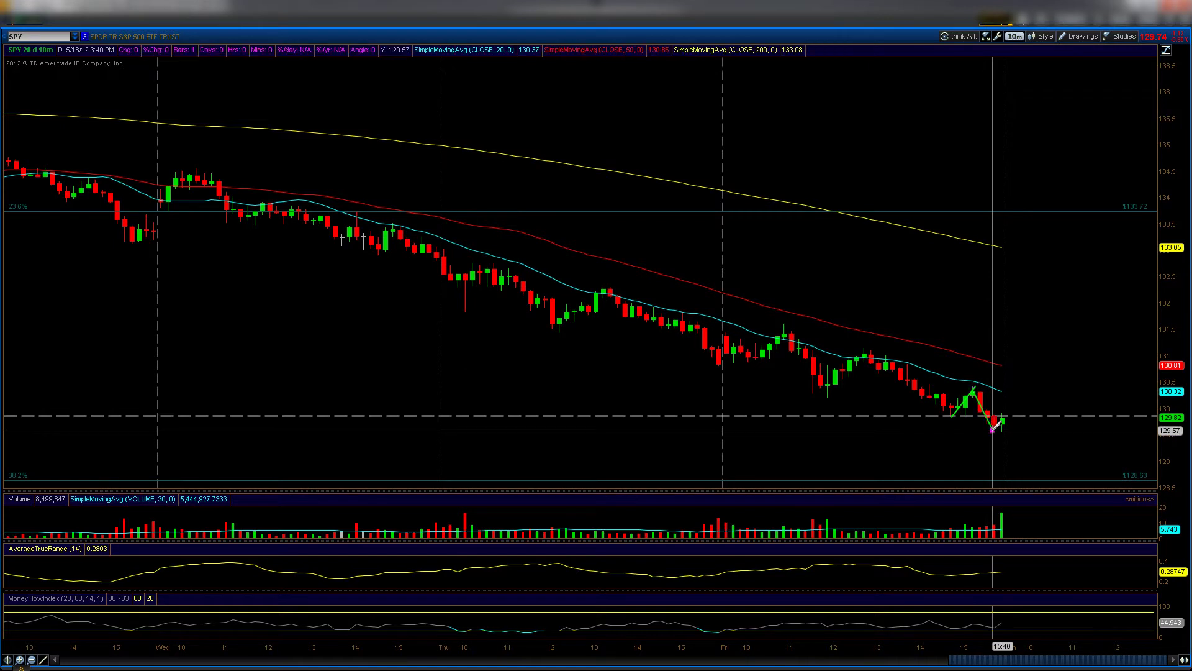
left_click(1002, 421)
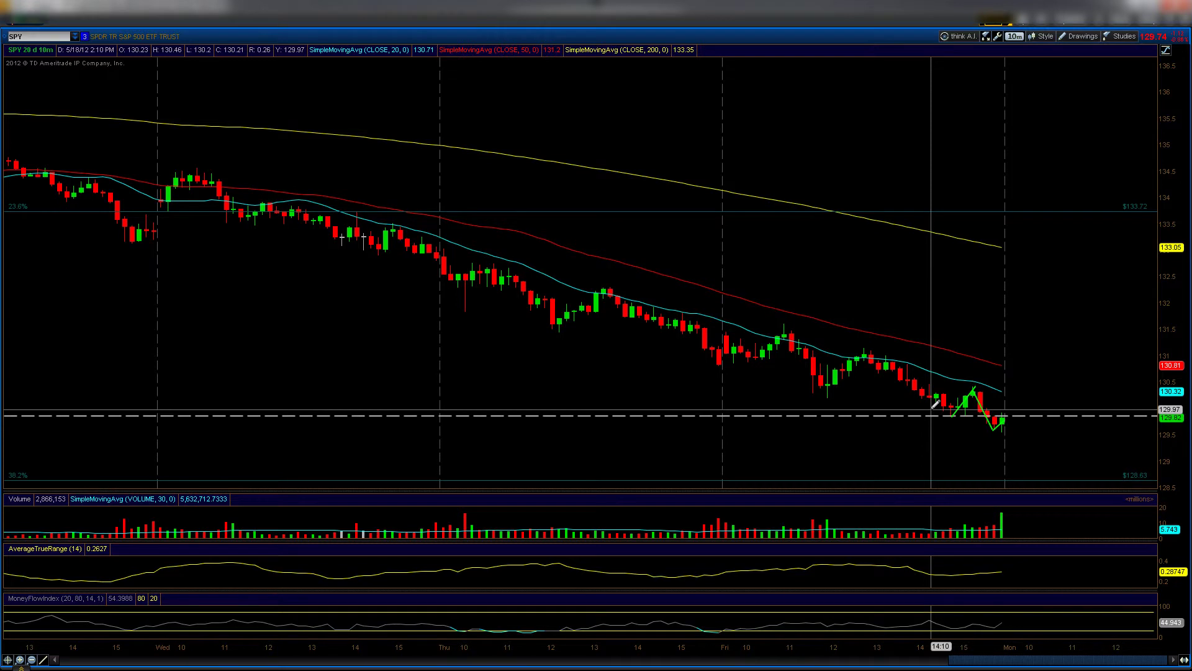
left_click(994, 517)
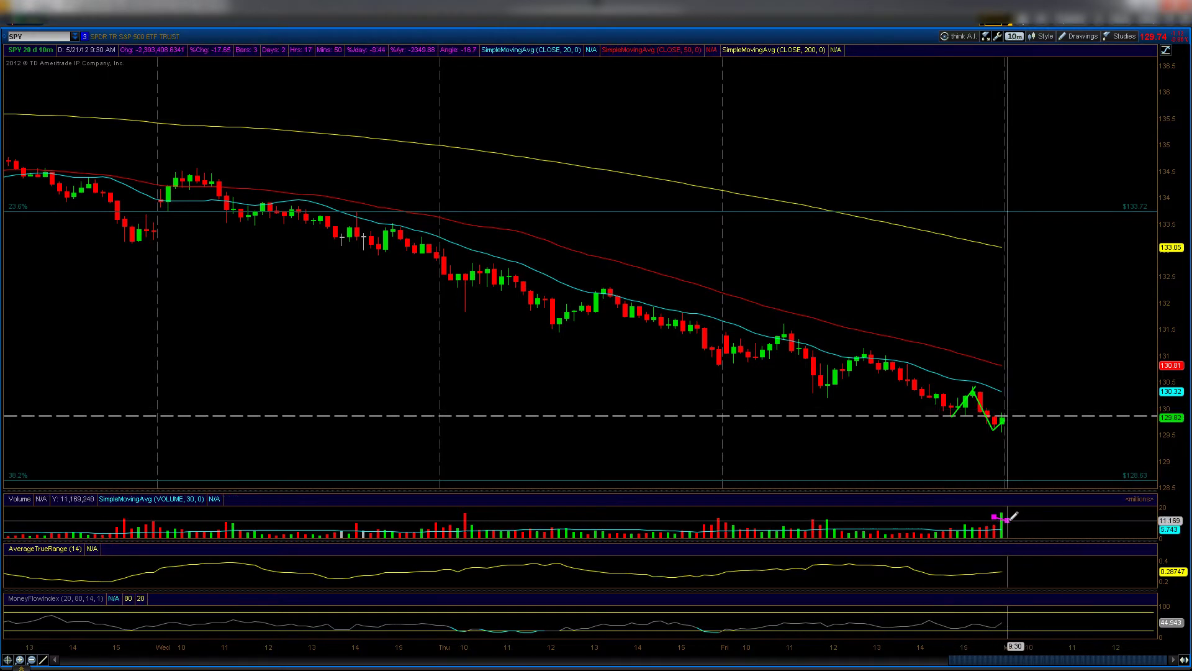
left_click(1001, 516)
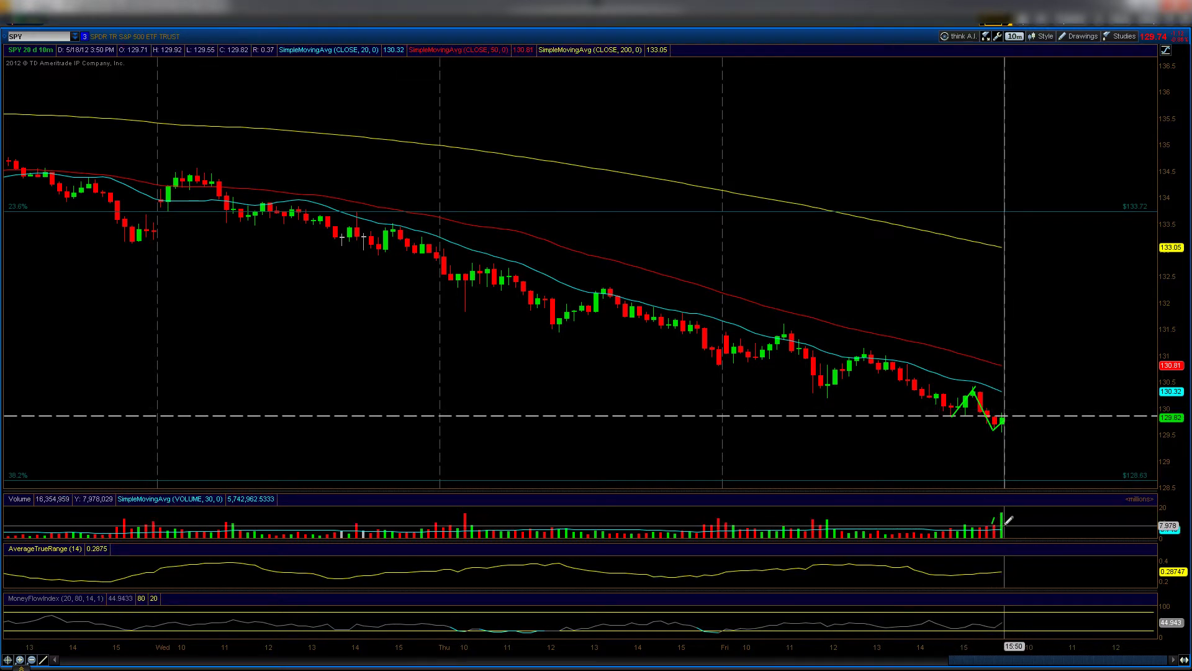
Step: Switch SPY to the daily chart and delete the dashed trendline at about 129.87 beside the latest candle
key("d")
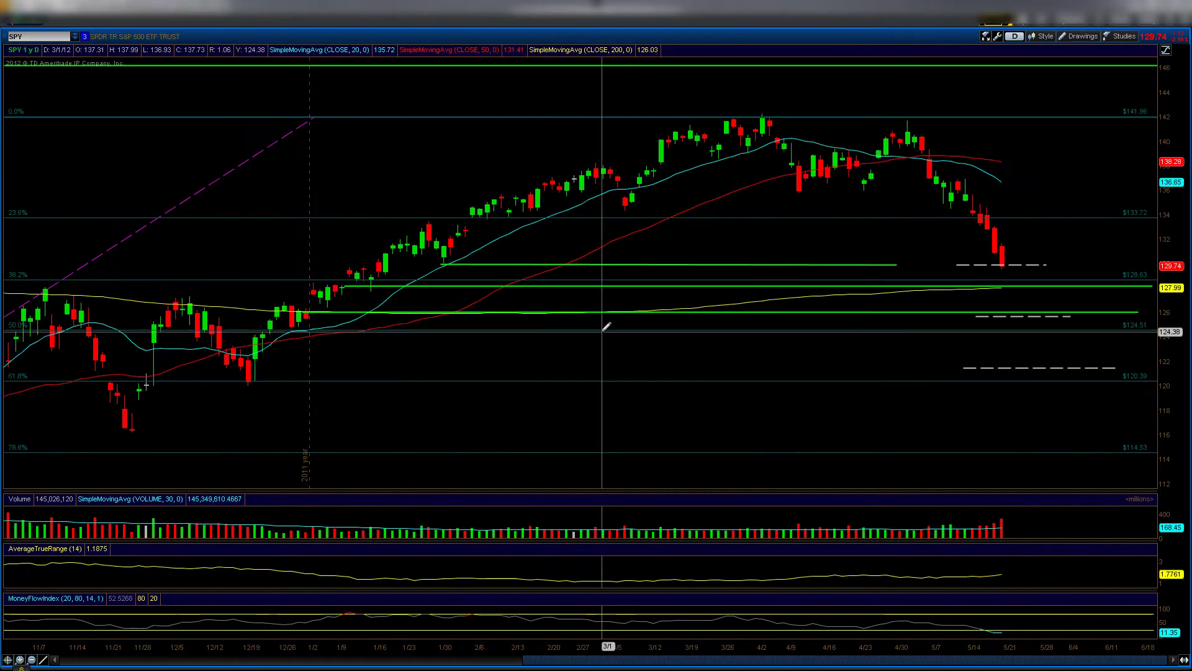
right_click(1035, 266)
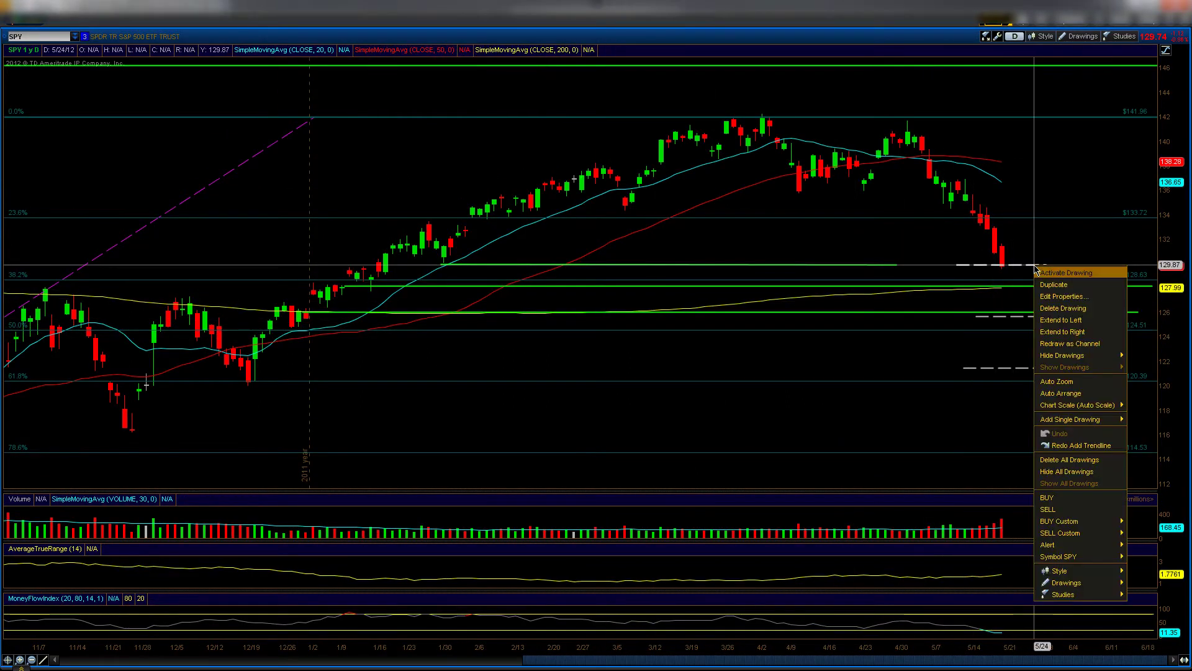
left_click(1045, 308)
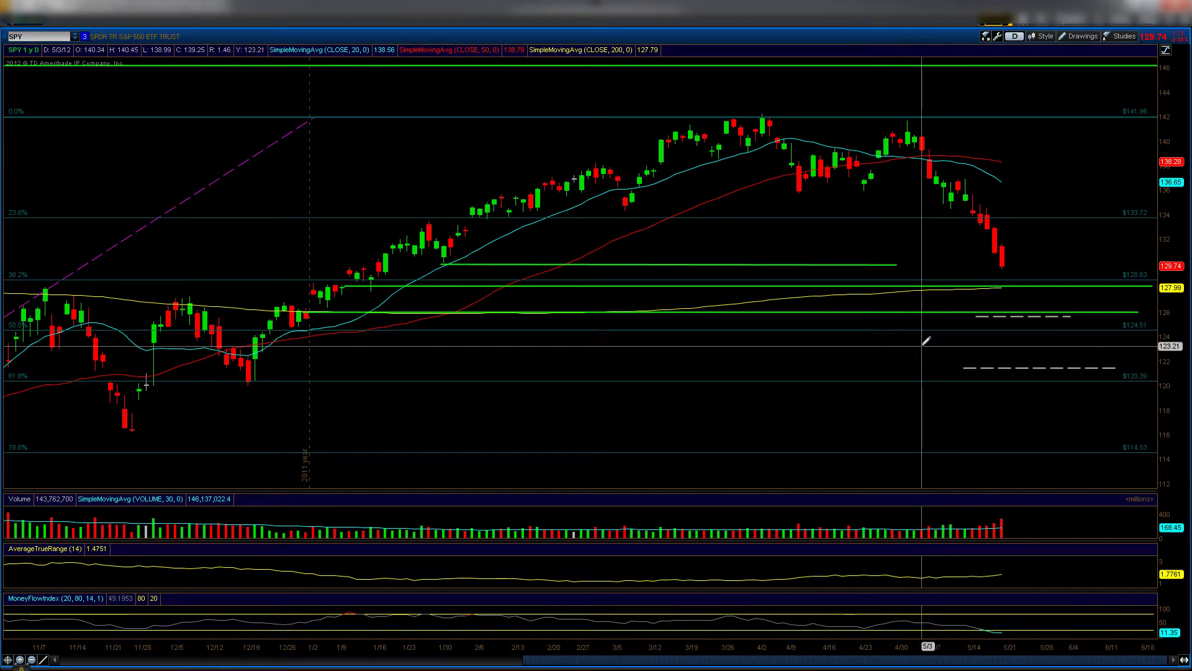
Step: Mark an X on the green support line near 126 and draw short level lines below the latest SPY candle
left_click_drag(1009, 305, 1029, 323)
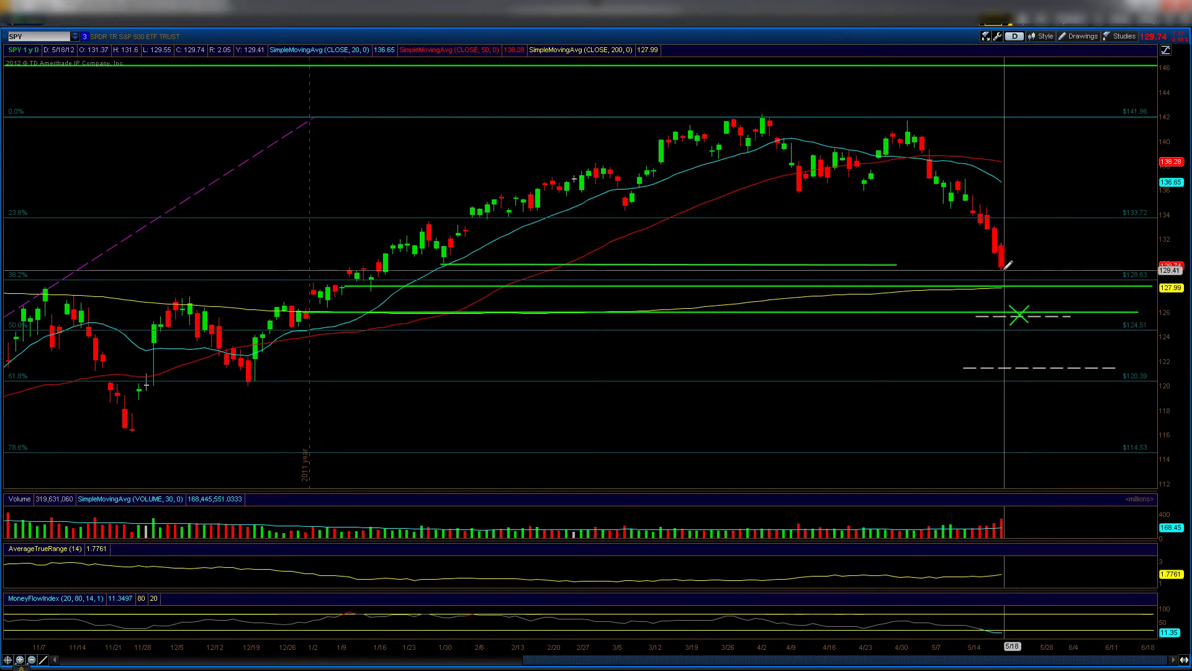
mouse_move(1004, 269)
left_mouse_down()
mouse_move(1022, 247)
mouse_move(1019, 272)
left_mouse_up()
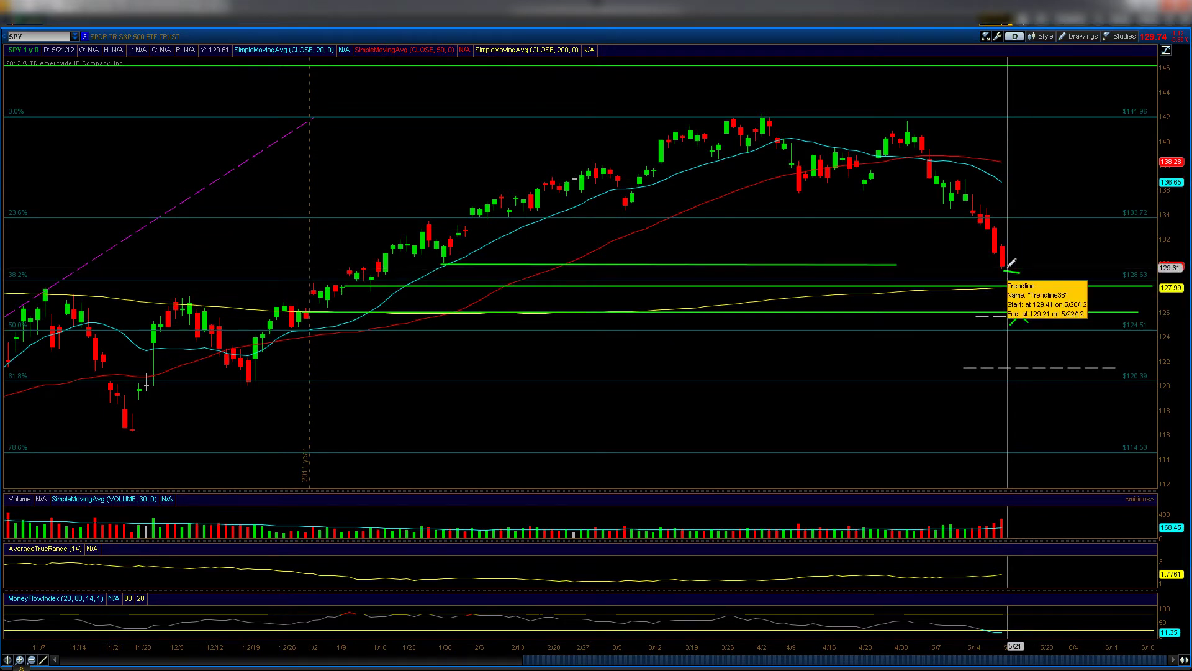
mouse_move(1031, 315)
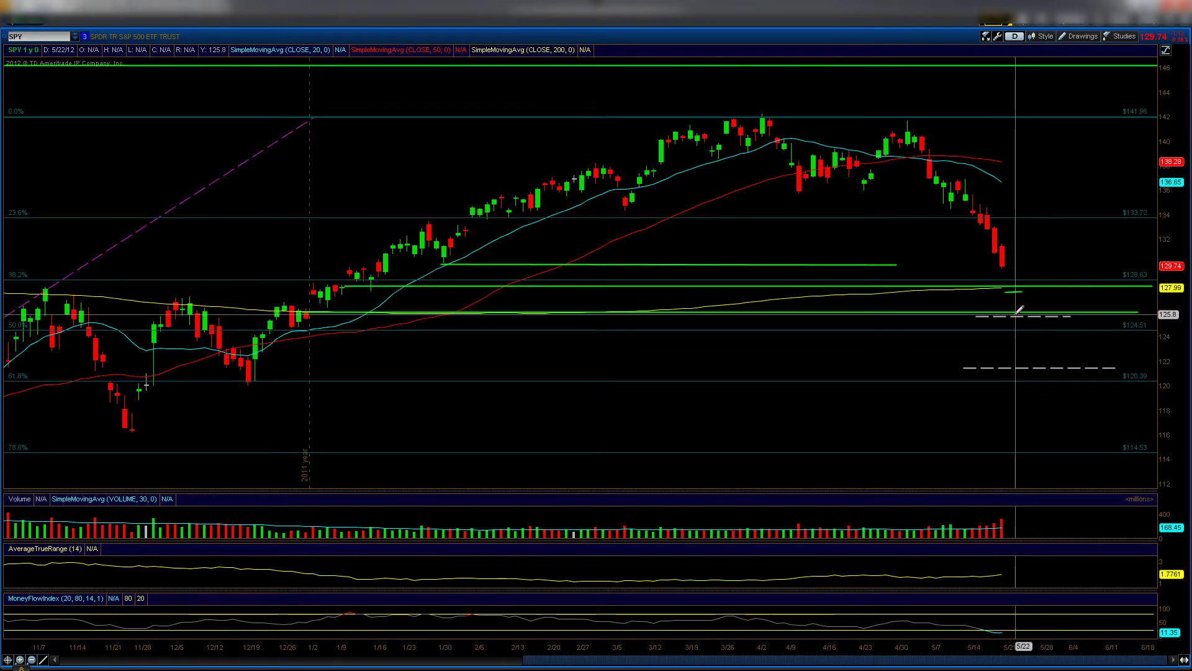
left_click_drag(1014, 320, 1027, 320)
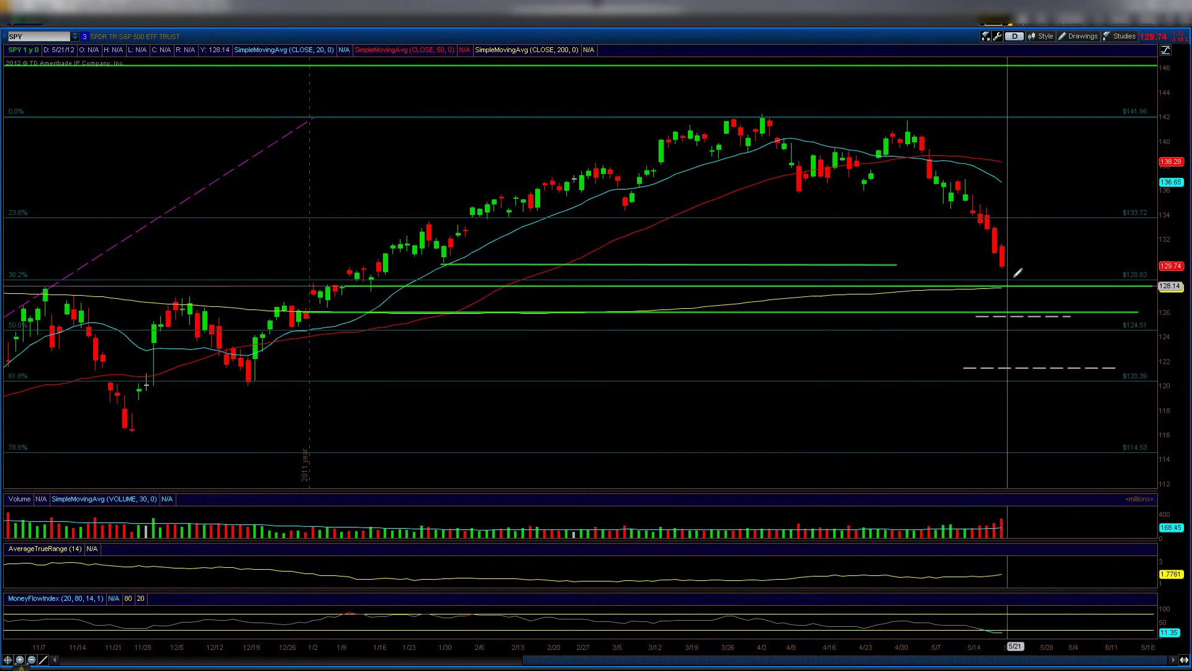
Step: Move the highest green support line below the SPY price to about 130.02 and extend it to mid-June
right_click(547, 264)
left_click(573, 264)
left_click_drag(573, 264, 556, 264)
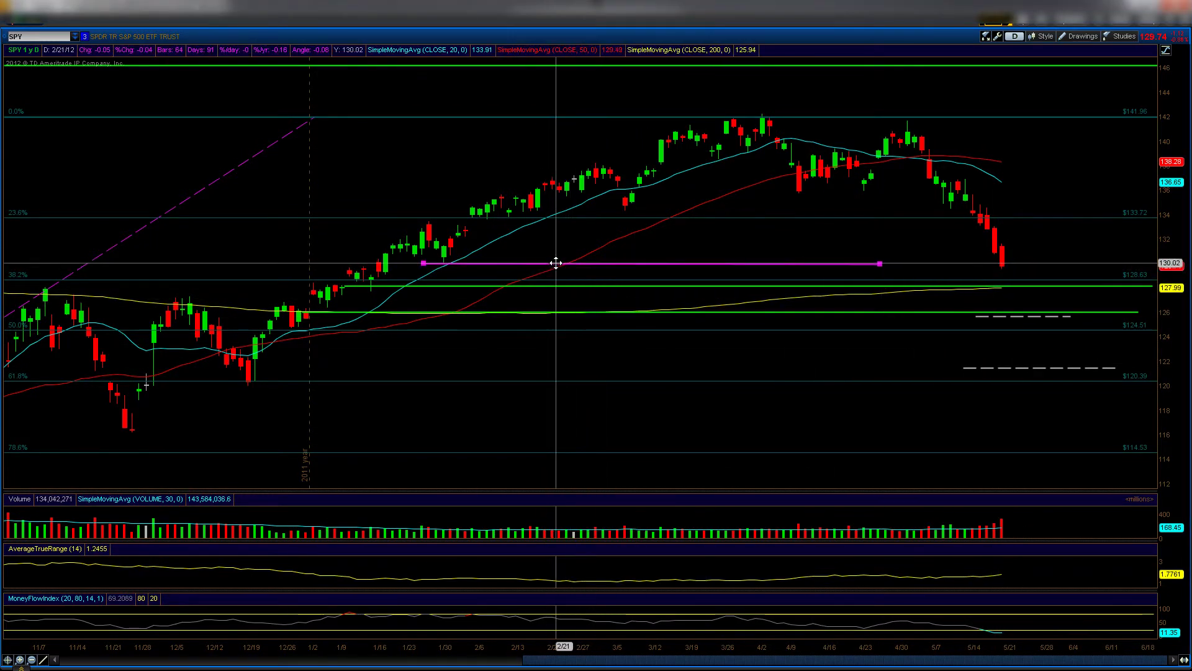
mouse_move(885, 264)
left_mouse_down()
mouse_move(1155, 265)
mouse_move(1131, 265)
left_mouse_up()
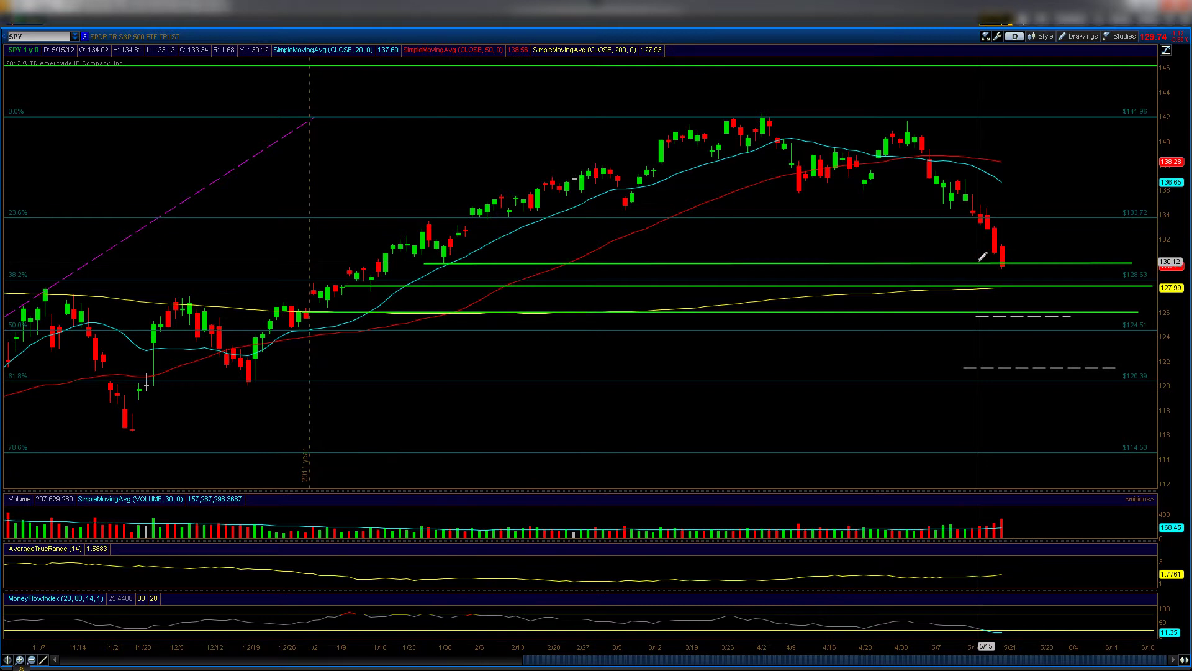
mouse_move(980, 261)
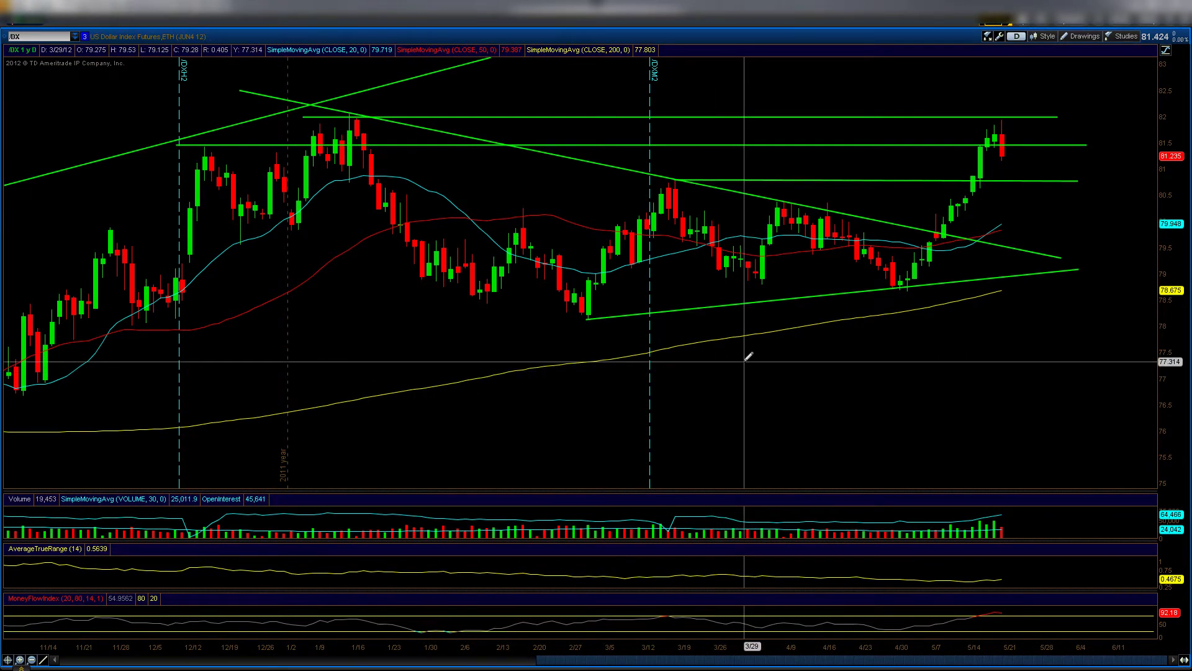
Step: Delete the two horizontal trendlines just below the 82 line on the US Dollar Index futures chart
right_click(921, 147)
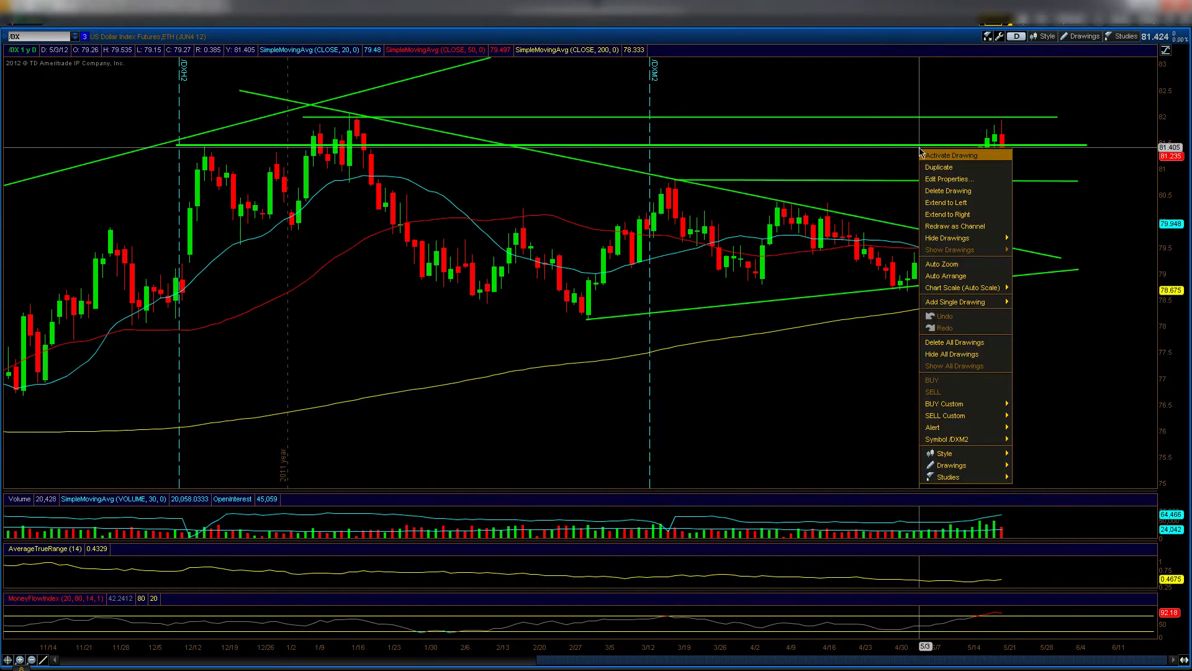
left_click(934, 190)
right_click(932, 181)
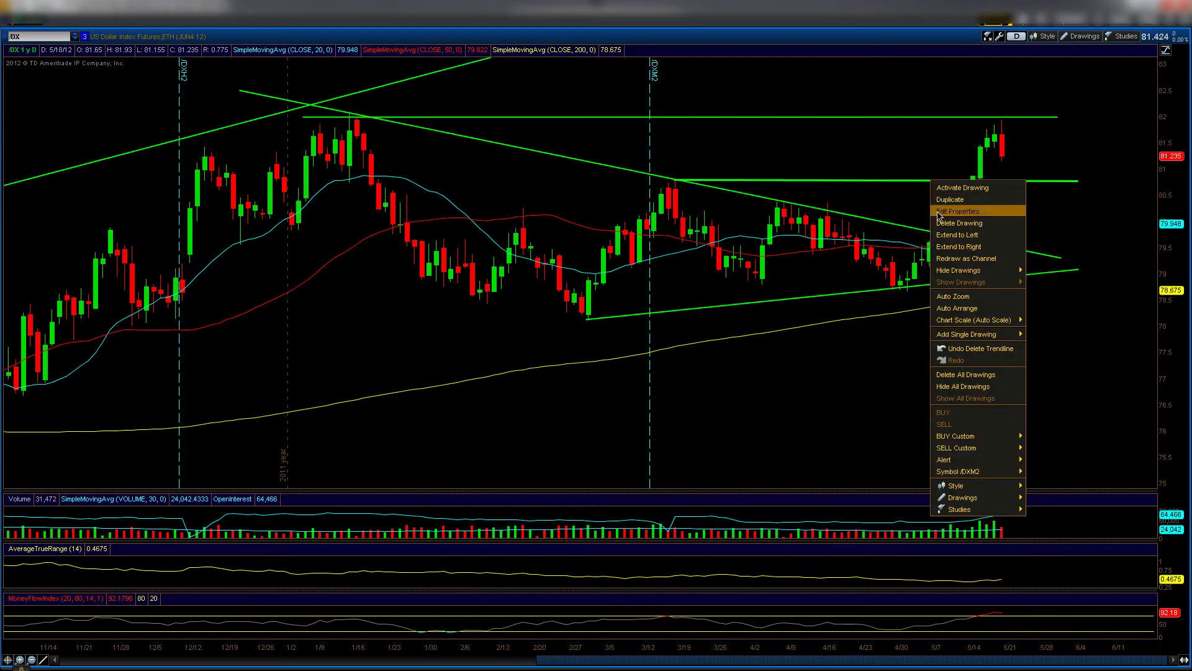
left_click(940, 225)
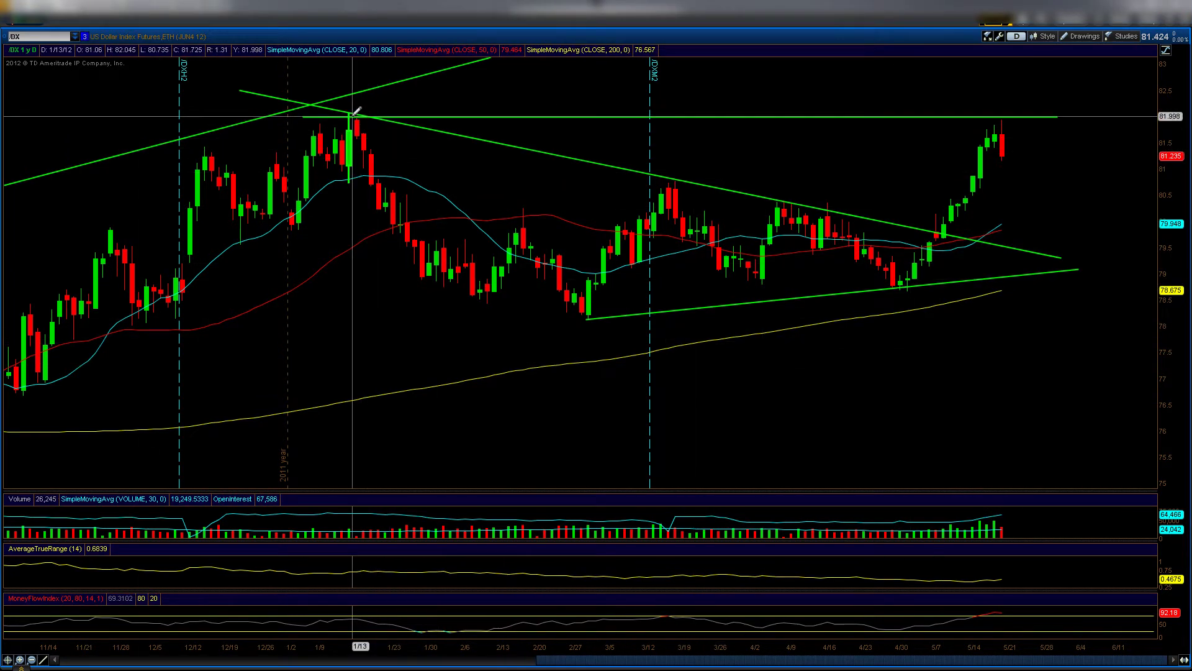
Step: Mark an X of two crossed trendlines on the 82 resistance line near late March
left_click(709, 108)
left_click(729, 125)
left_click(727, 110)
left_click(716, 125)
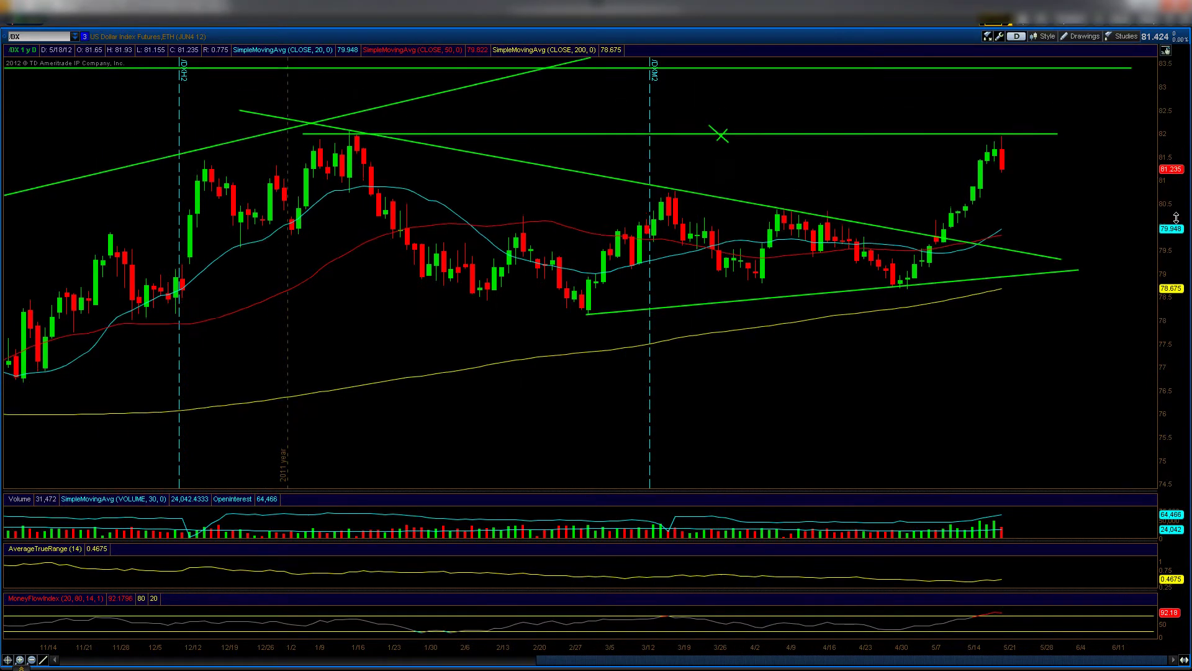
Step: Trace the May dollar rally, add pullback and sideways branches, project a breakout to the line above 83, and mark that target with an X
left_click(919, 274)
left_click(989, 184)
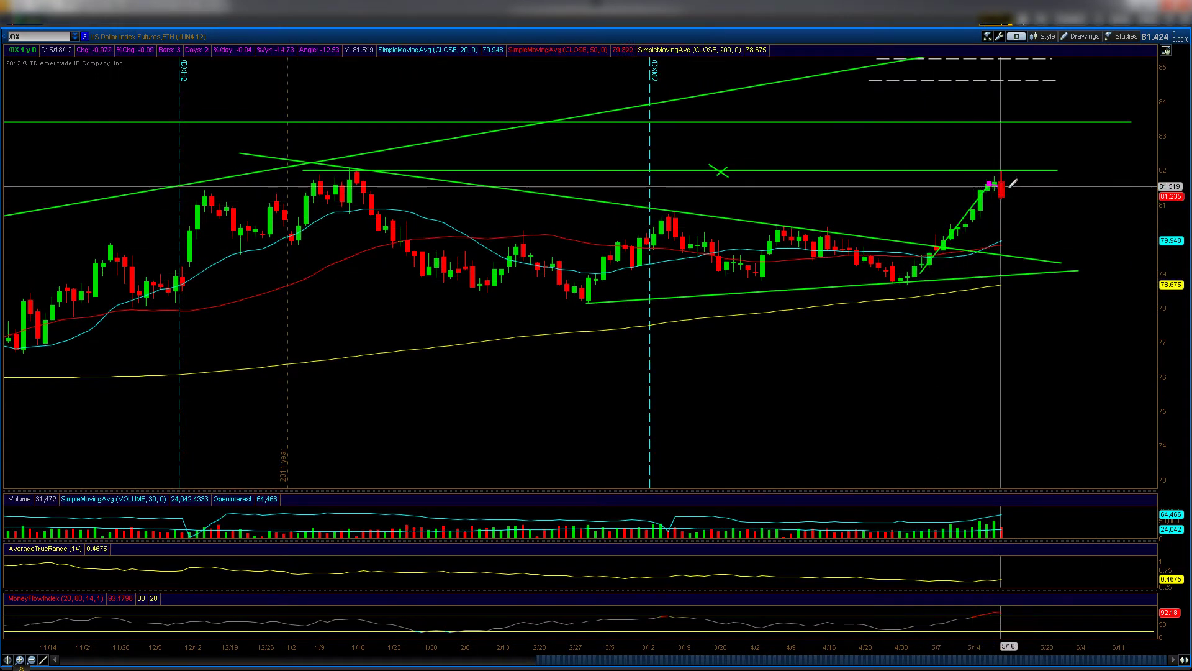
left_click(1049, 198)
left_click(990, 185)
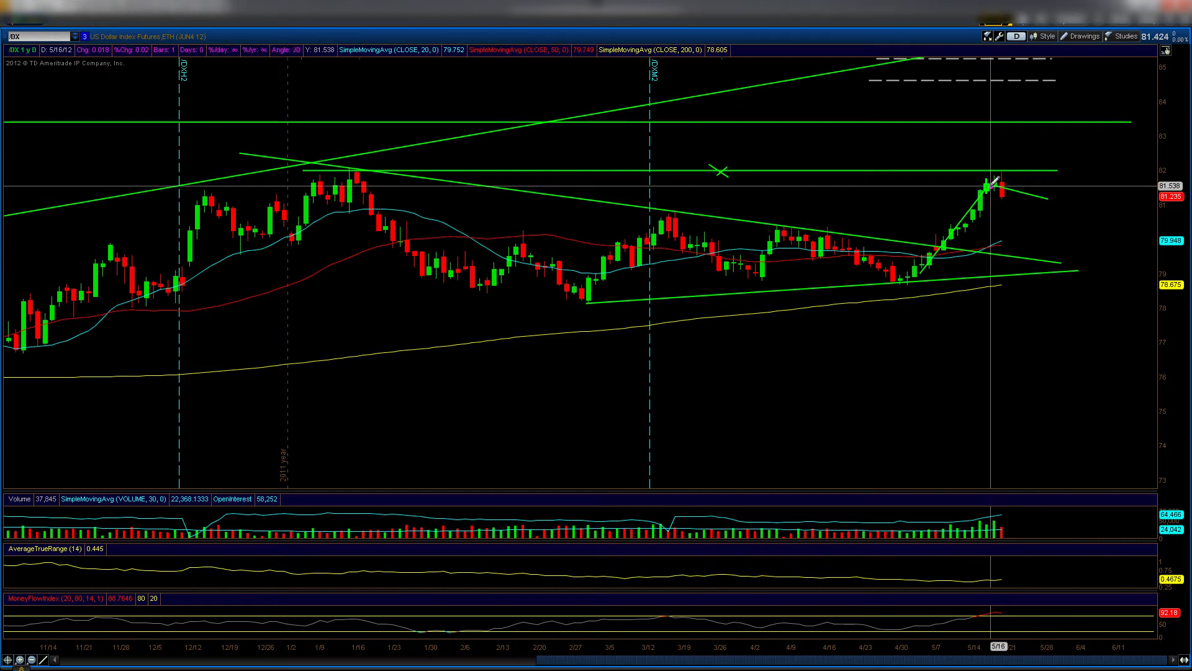
left_click(1061, 184)
left_click(1075, 126)
left_click(1088, 121)
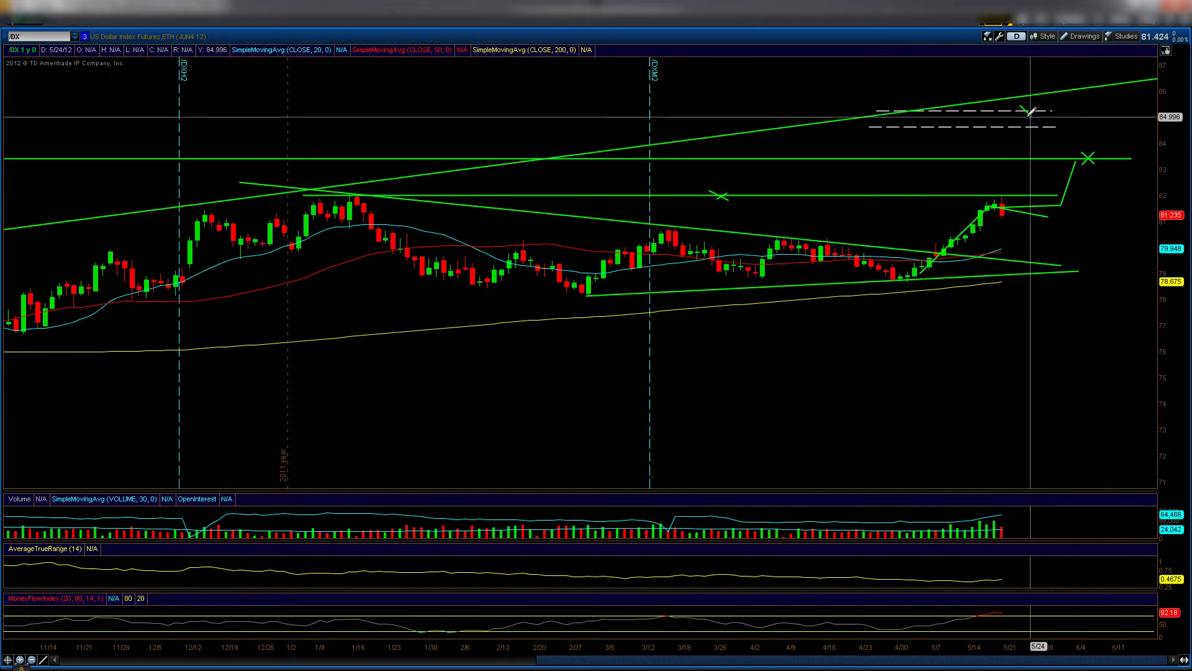
Step: Mark an X on the upper dashed target line near 85 and delete the dashed line beneath it
left_click(1026, 110)
right_click(1048, 125)
left_click(1068, 168)
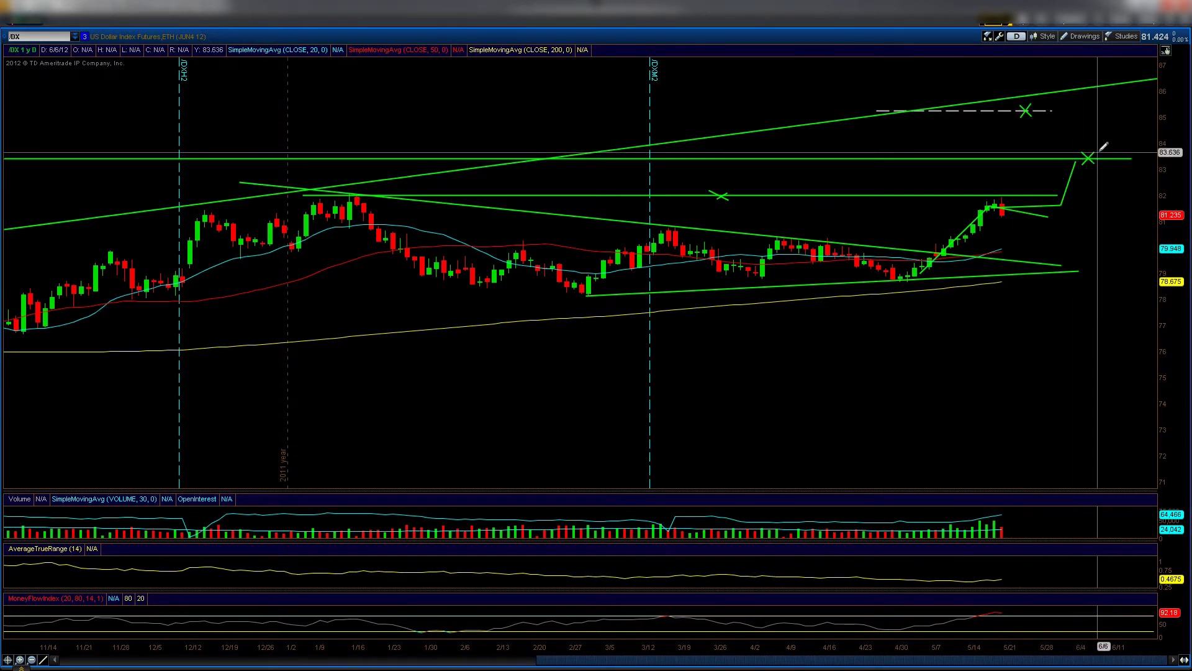
left_click(1103, 147)
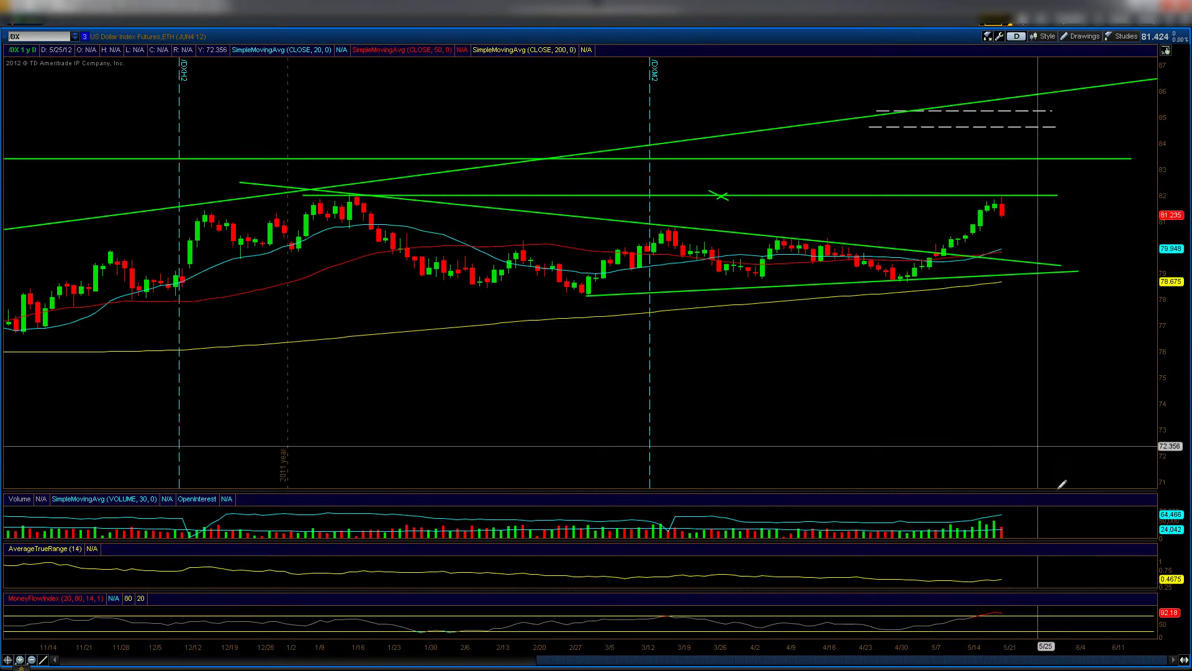
Step: Draw a horizontal trendline at about 80.8 from the mid-March high to 6/13, plus a rising projection from the latest price
left_click_drag(1095, 647, 1006, 647)
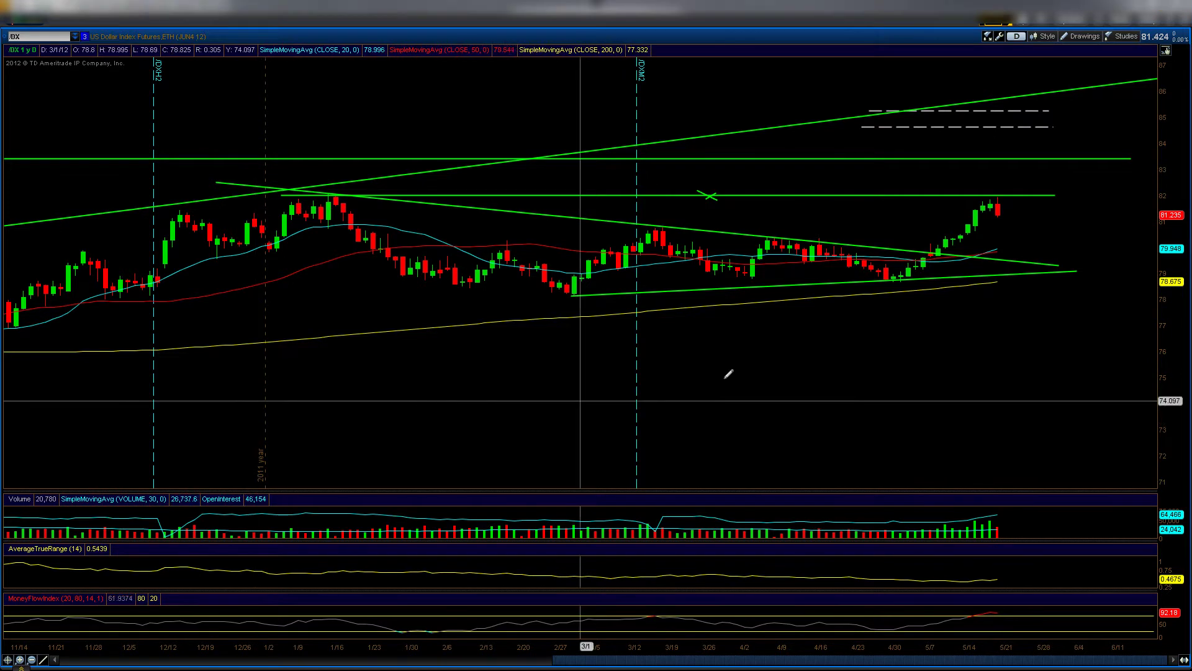
left_click_drag(662, 224, 1135, 223)
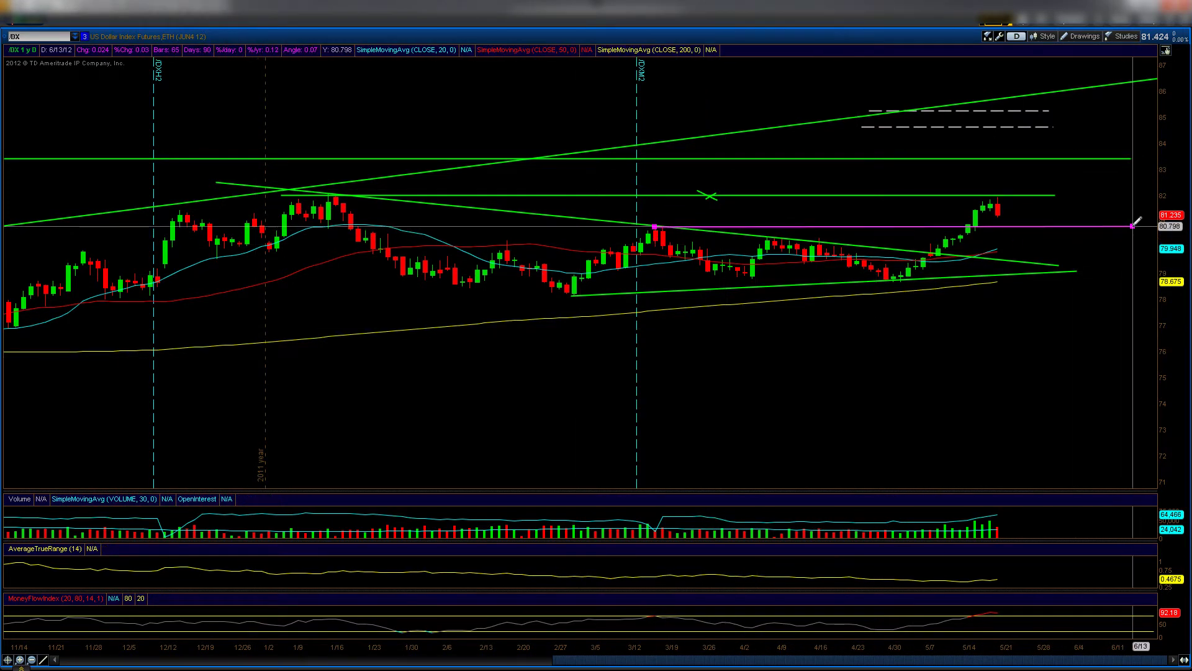
mouse_move(1008, 221)
left_mouse_down()
mouse_move(1021, 229)
mouse_move(1014, 201)
mouse_move(1054, 212)
mouse_move(1069, 162)
left_mouse_up()
Step: Undo the last three drawing changes on the dollar index chart
key("ctrl+z")
key("ctrl+z")
key("ctrl+z")
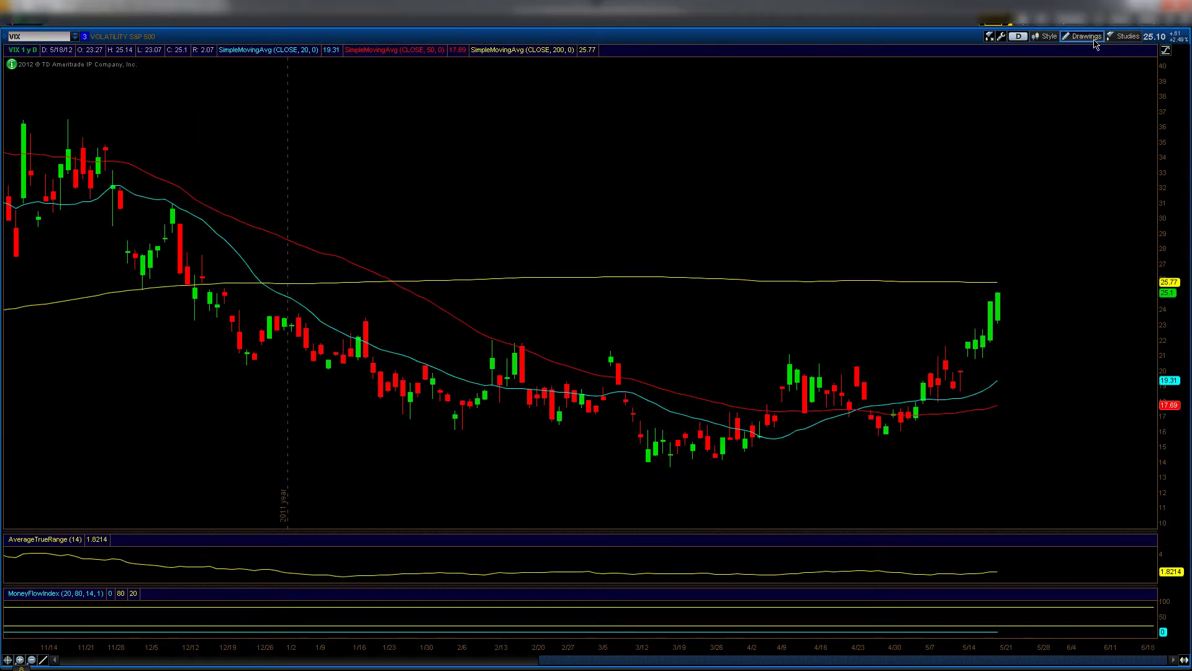
Step: Load the saved drawings set onto the VIX daily chart
left_click(1084, 36)
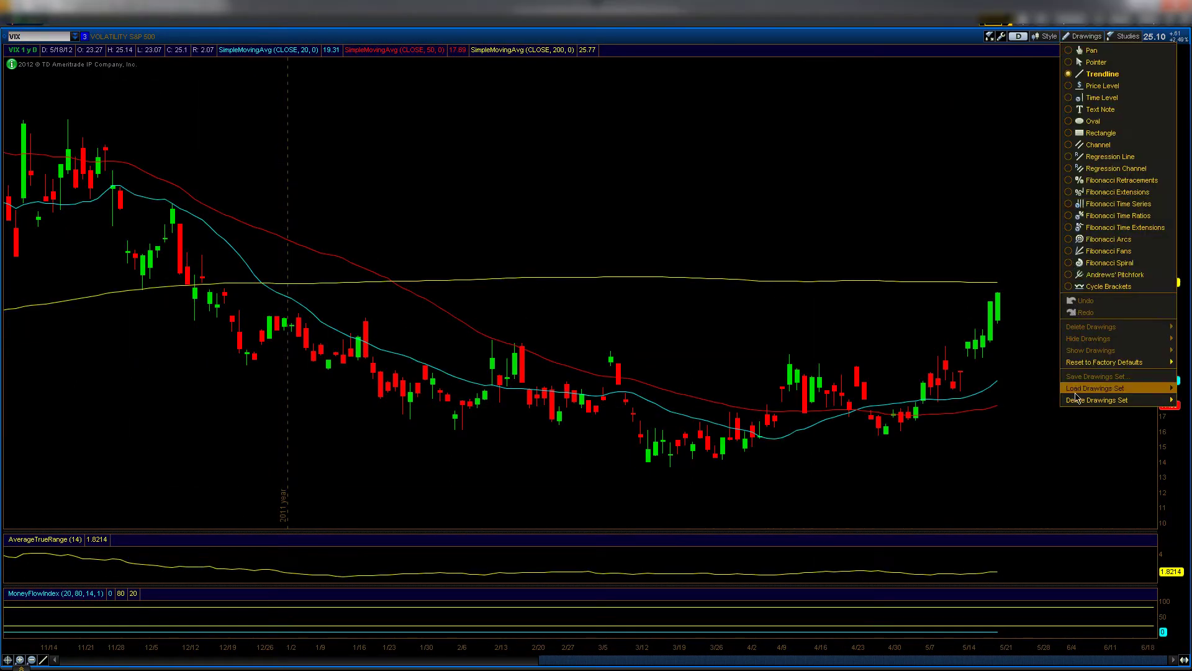
left_click(1056, 388)
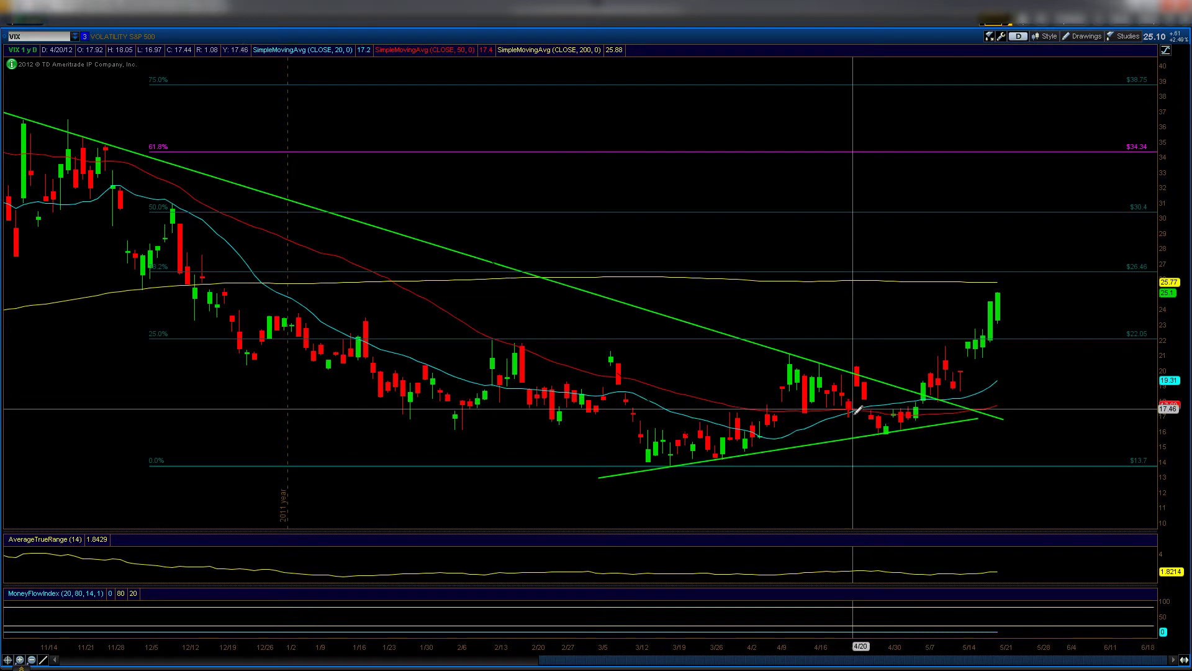
Step: Trace the May VIX rally up to the 200-day moving average with trendlines, and draw a horizontal line at about 25.6
left_click(892, 427)
mouse_move(893, 427)
left_mouse_down()
mouse_move(928, 363)
mouse_move(954, 346)
mouse_move(962, 388)
mouse_move(967, 342)
mouse_move(1009, 281)
mouse_move(1000, 287)
mouse_move(1001, 273)
left_mouse_up()
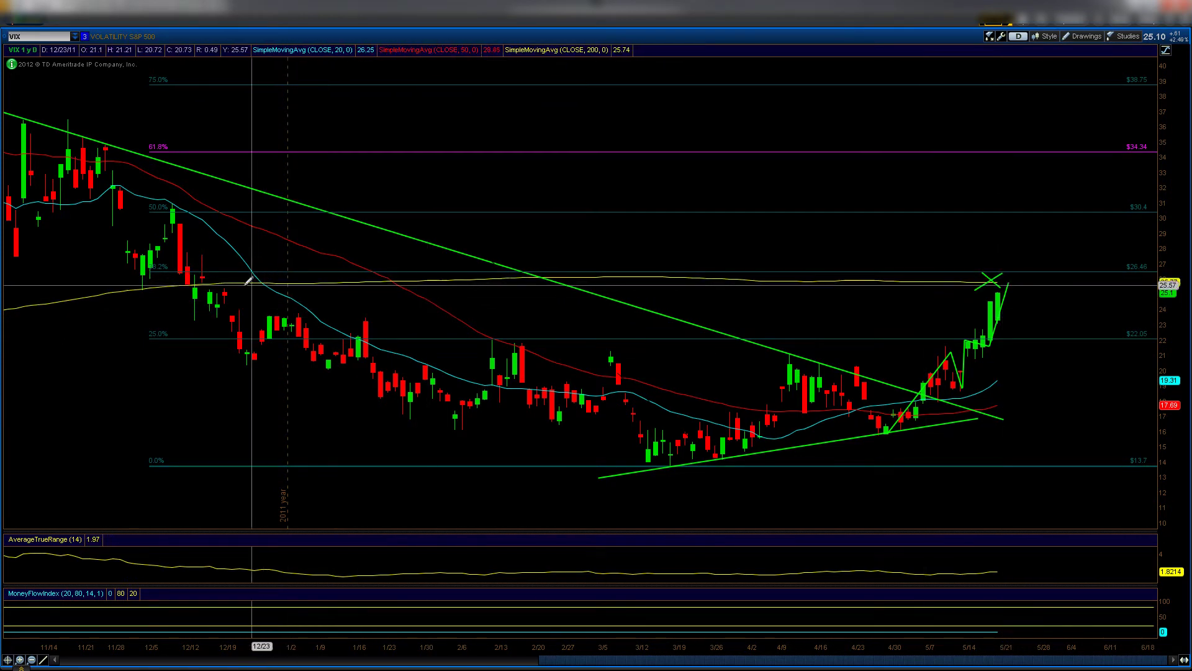
left_click_drag(228, 283, 1137, 286)
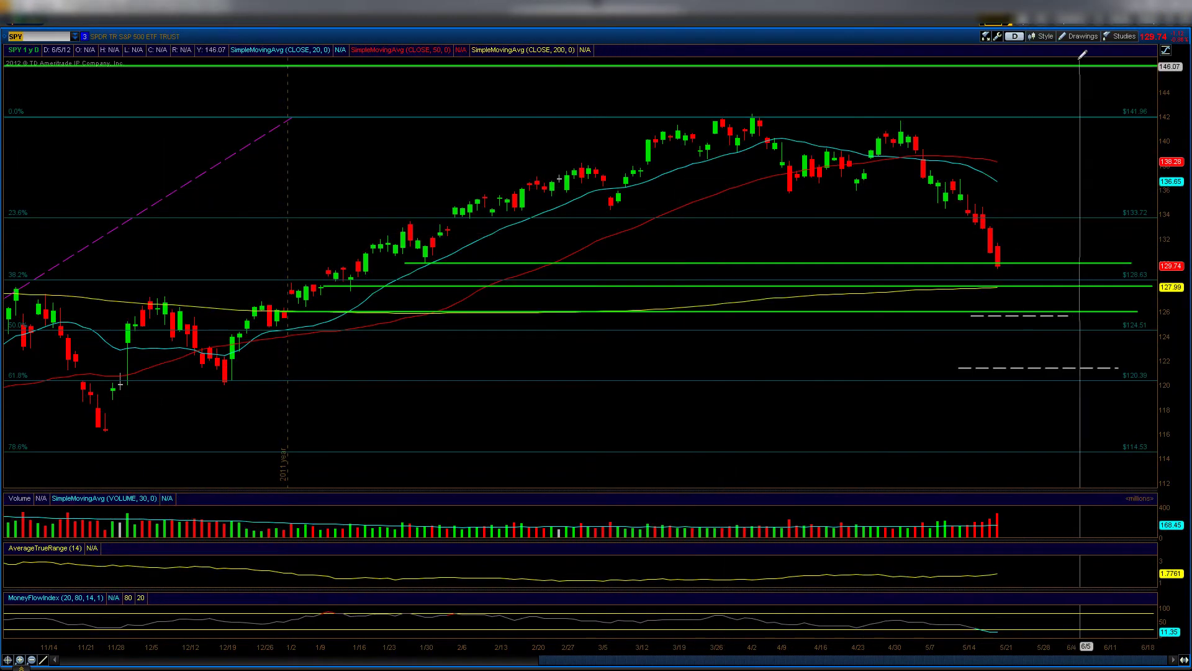
Step: Load the saved drawings set onto the SPY daily chart
left_click(1080, 36)
left_click(1047, 387)
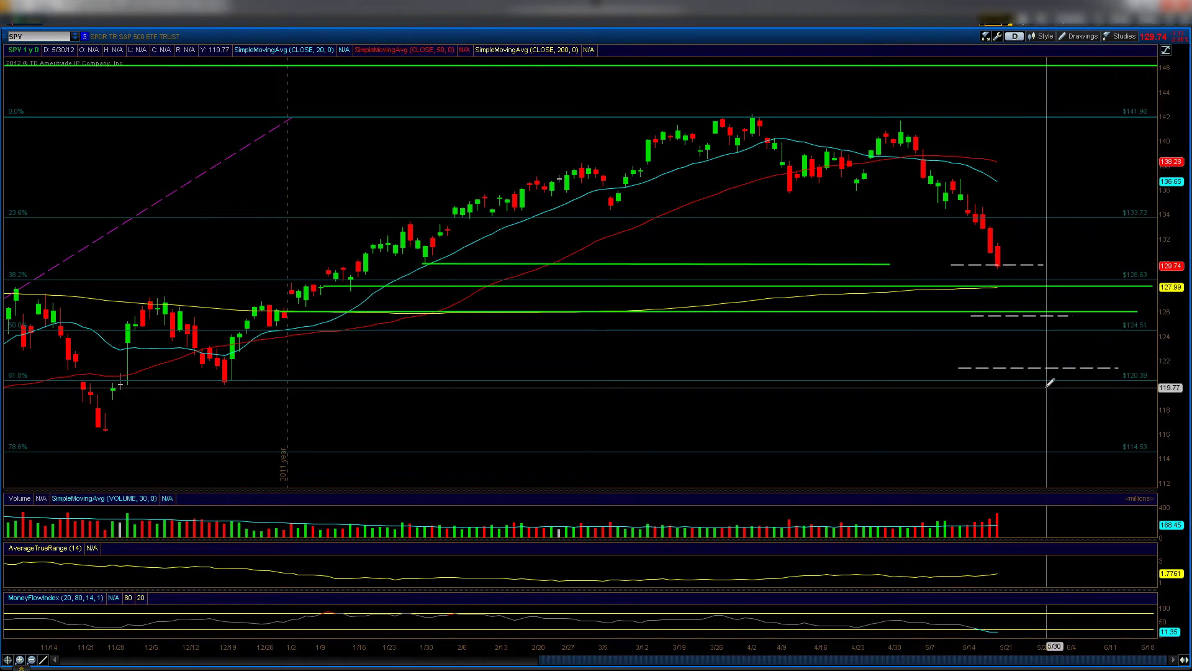
mouse_move(988, 271)
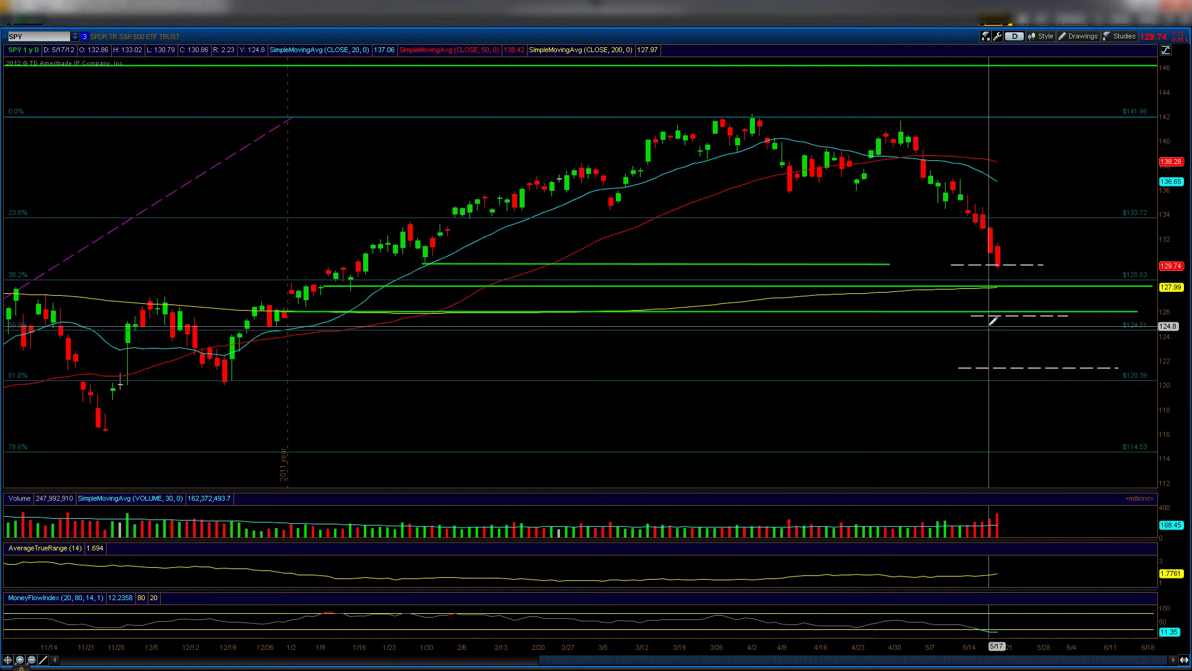
Step: Mark crosses on the green support line at about 128 and on the dashed target level at about 125.7 on the SPY chart
left_click(940, 287)
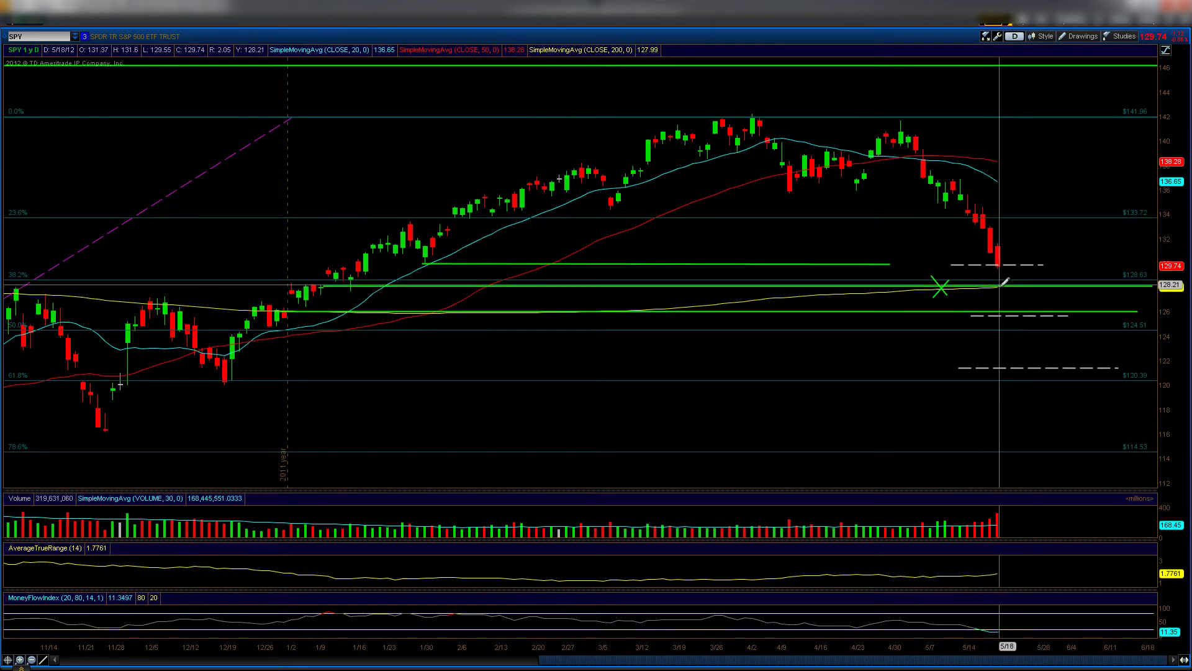
left_click_drag(1034, 308, 1017, 329)
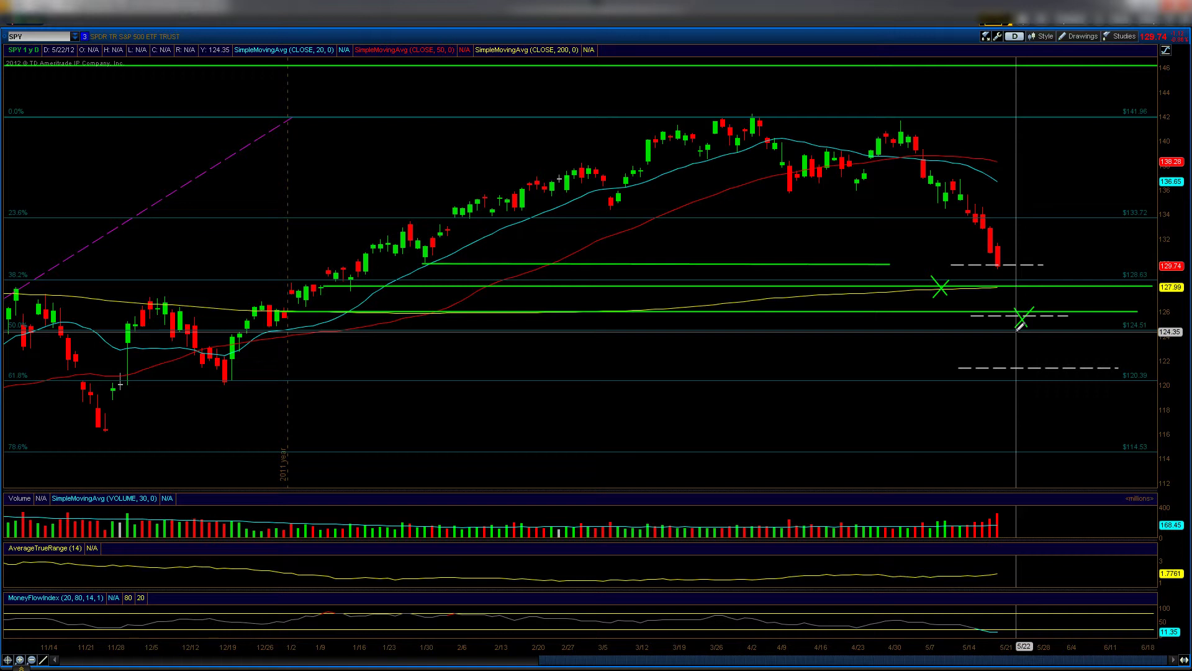
left_click_drag(993, 281, 1006, 294)
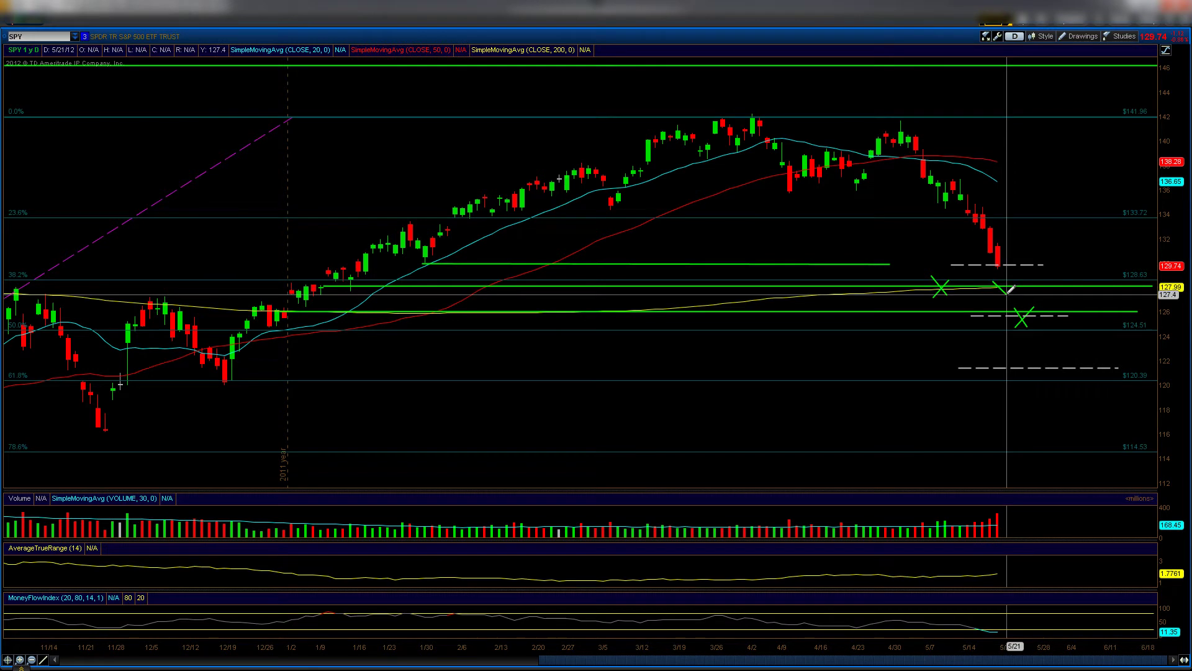
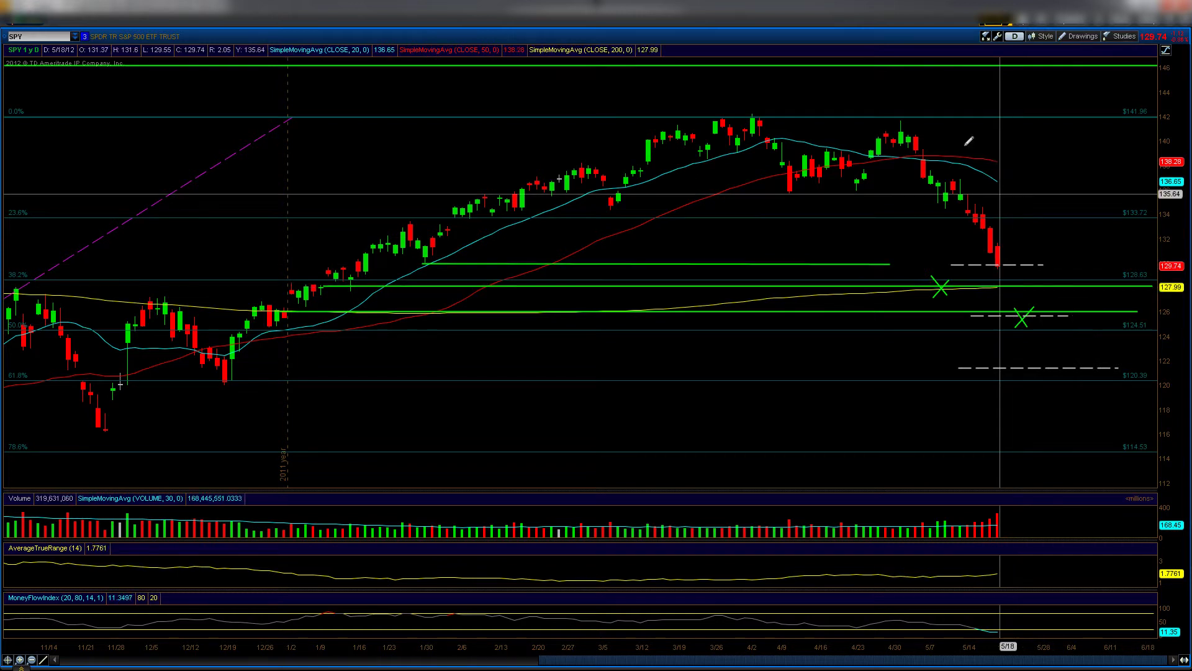
Step: Trace the May decline with a trendline from the early-May high near 141.5 to the latest low, and remove that trendline again
left_click(892, 120)
left_click(998, 268)
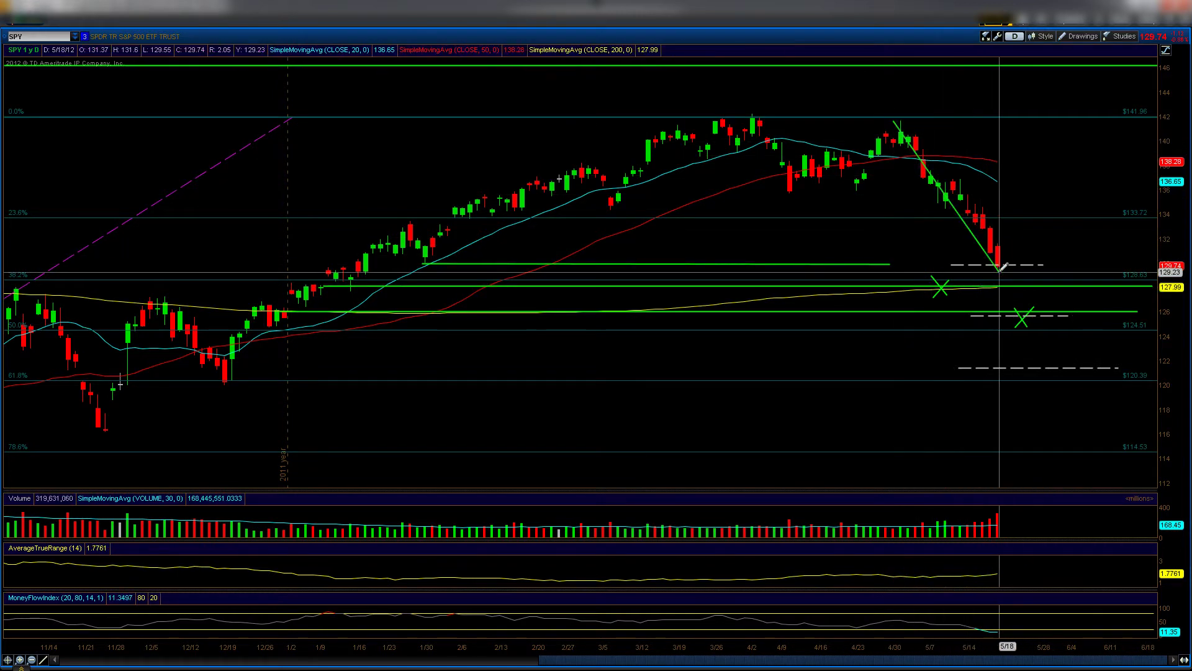
left_click_drag(998, 268, 937, 199)
left_click(947, 193)
key("Escape")
key("Delete")
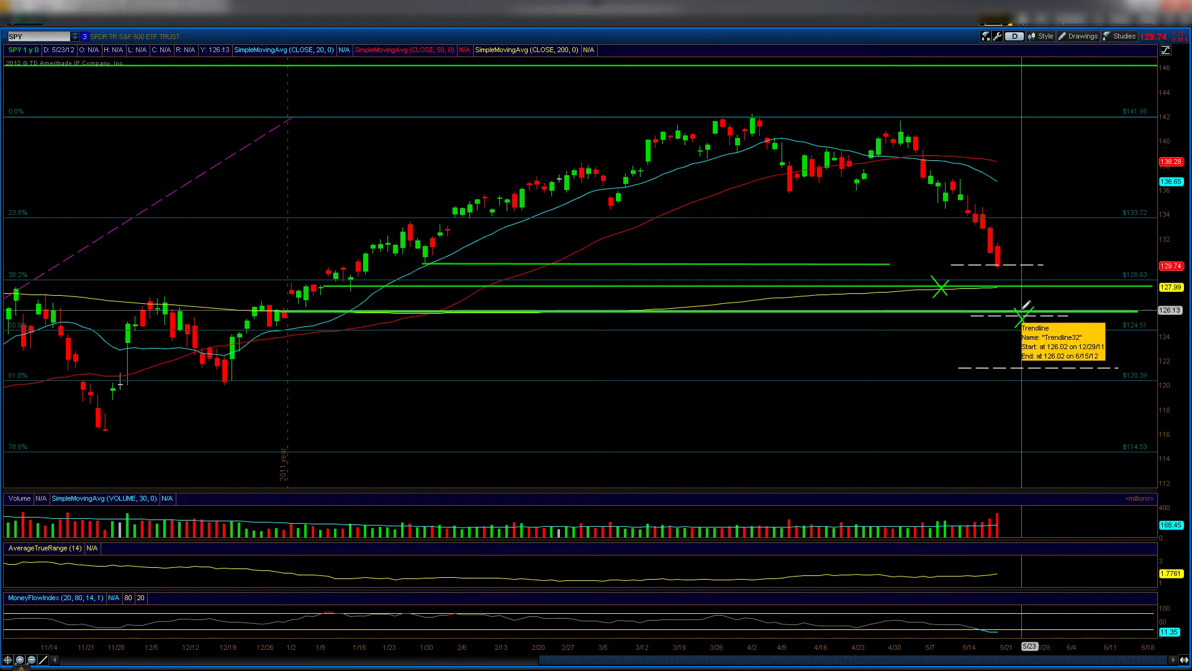
left_click(995, 280)
key("Escape")
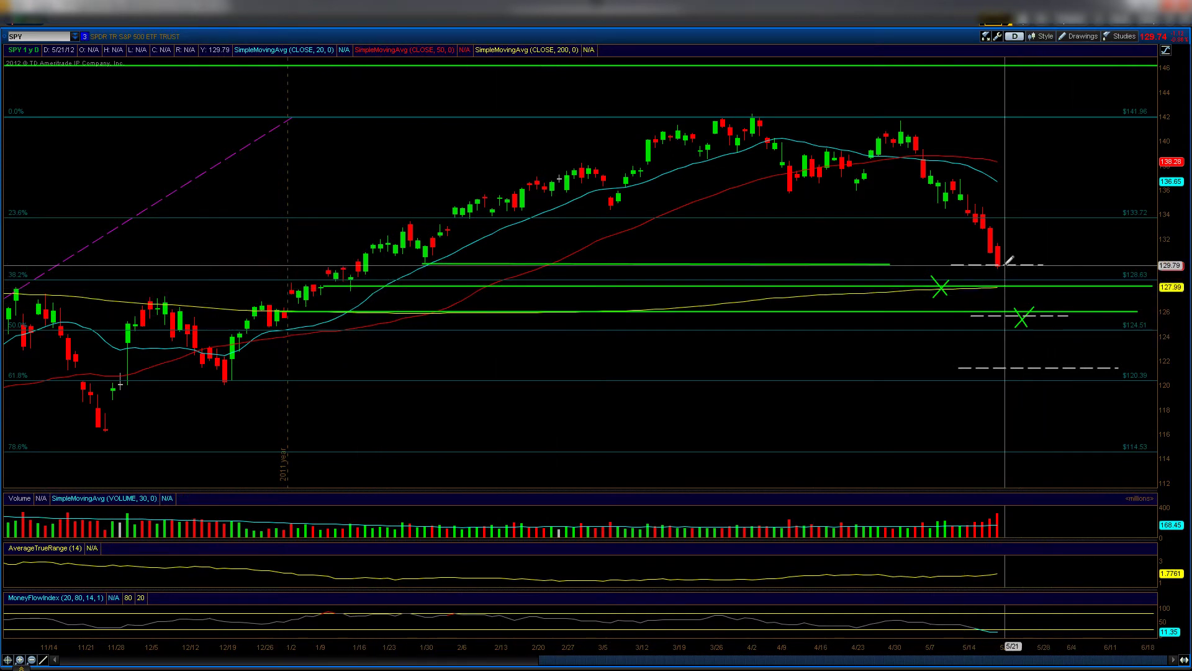
Step: Draw a short horizontal trendline across the latest daily candles at about 131.5
left_click_drag(998, 244, 1005, 241)
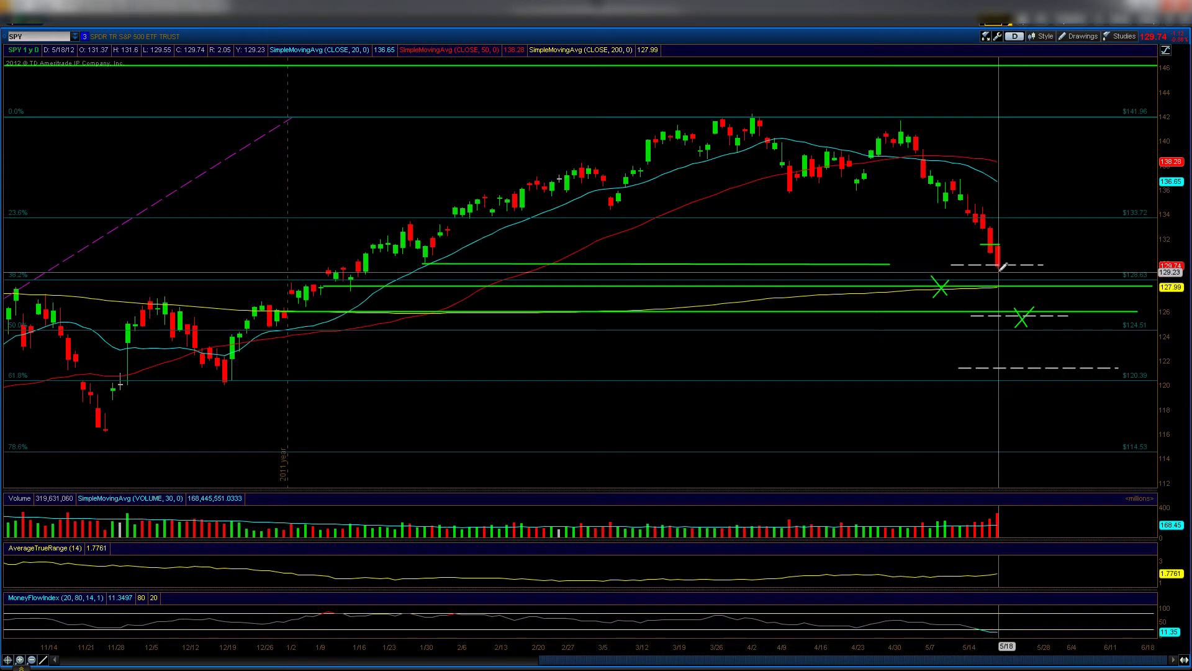
right_click(993, 245)
left_click(1004, 277)
left_click_drag(995, 223, 996, 250)
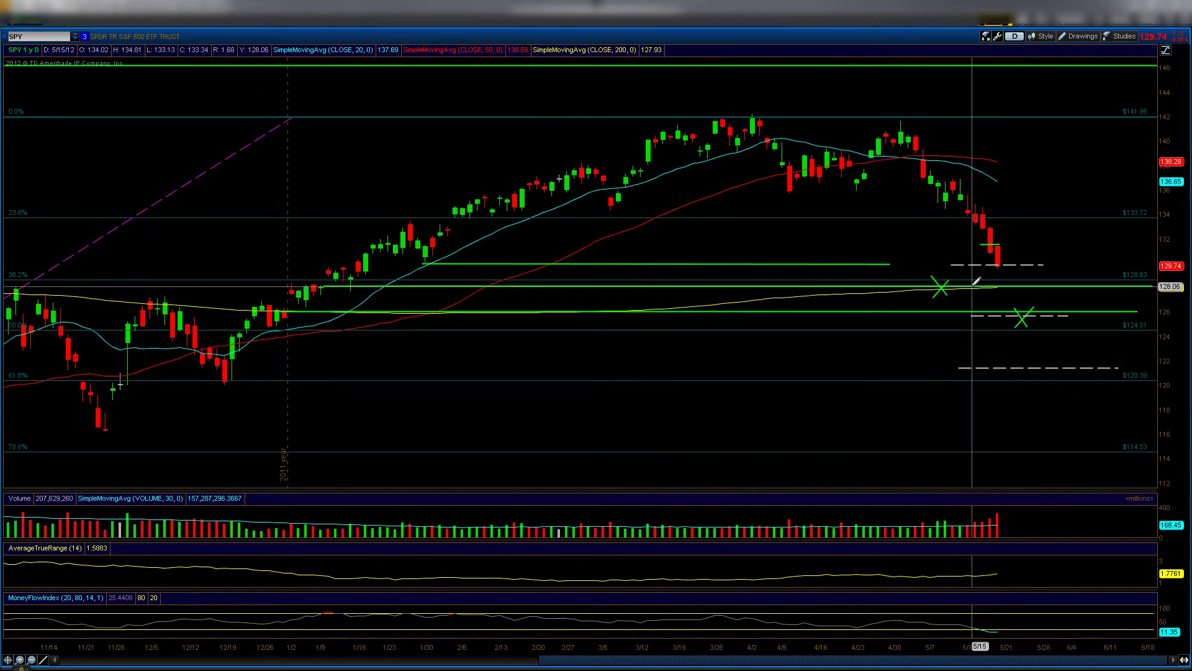
Step: Switch SPY to the weekly timeframe and draw a horizontal trendline from the October 2011 high at about 129.3 across to the current price
left_click(1044, 37)
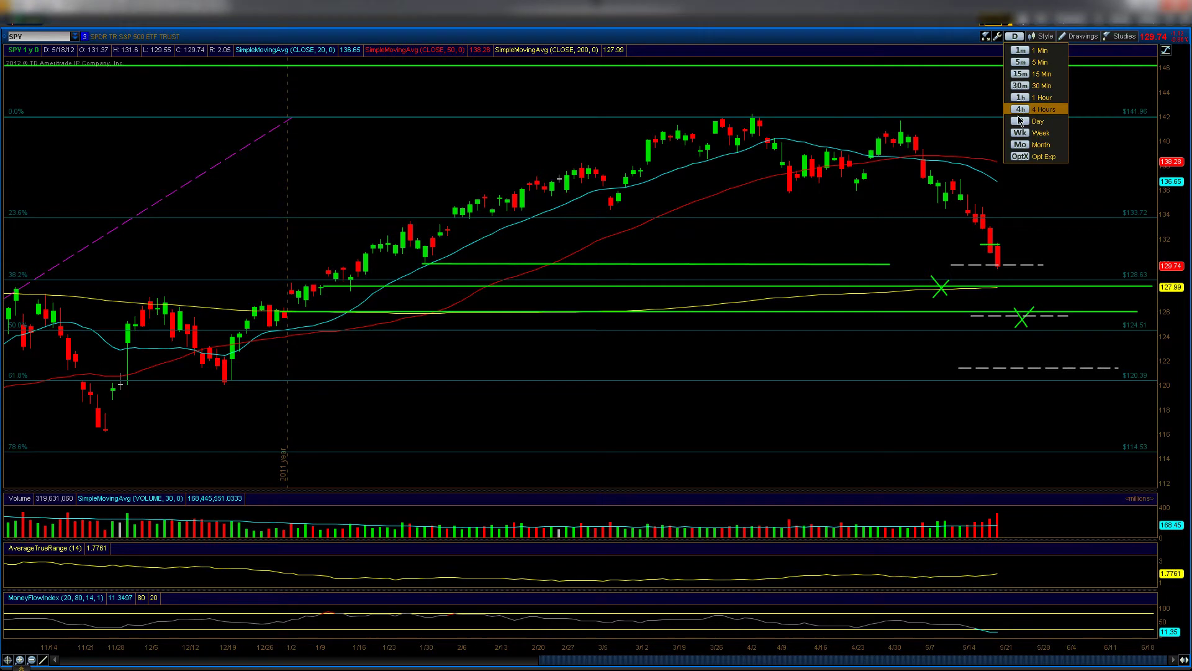
left_click(1036, 127)
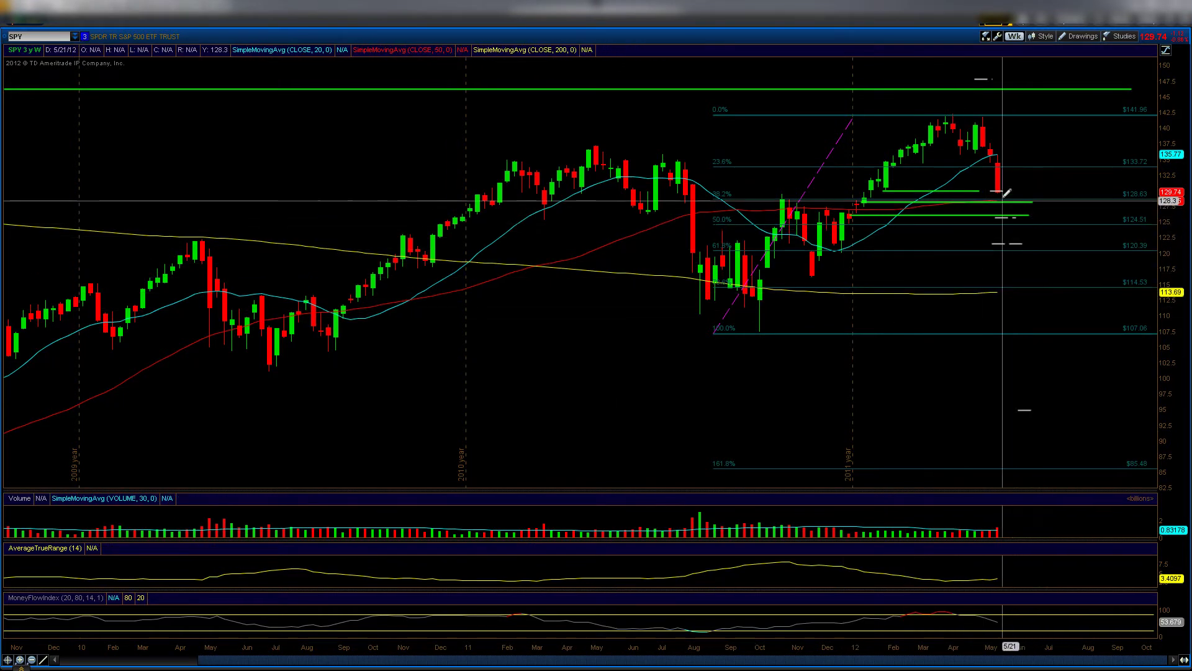
left_click_drag(763, 88, 1145, 128)
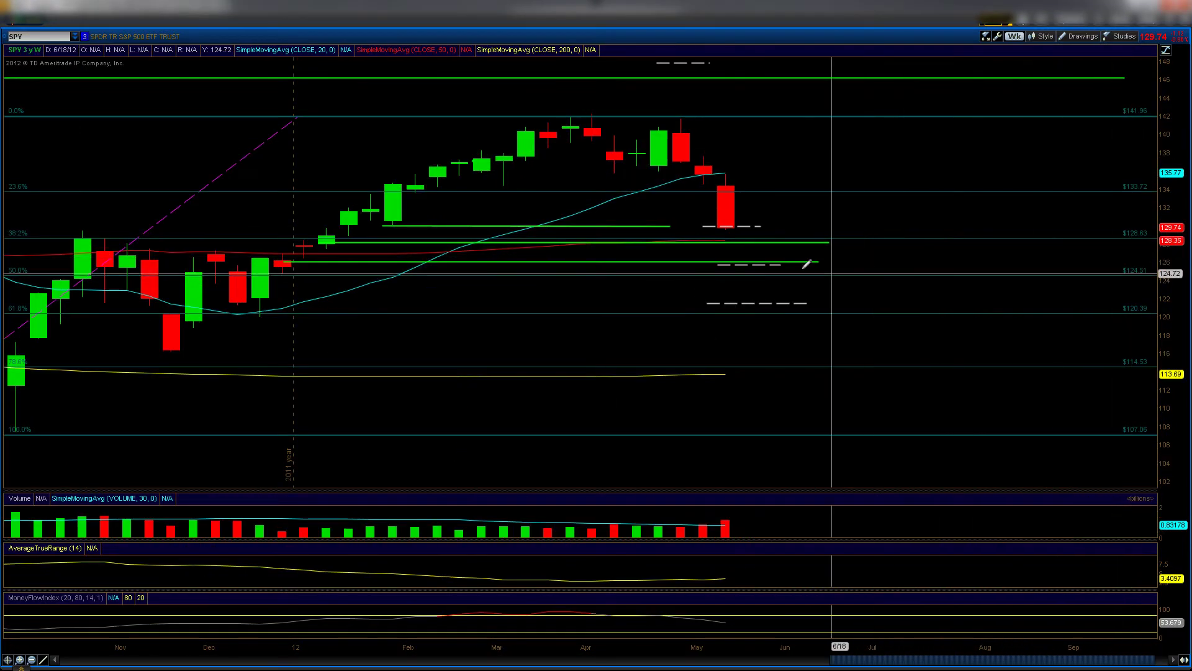
left_click_drag(343, 645, 1028, 298)
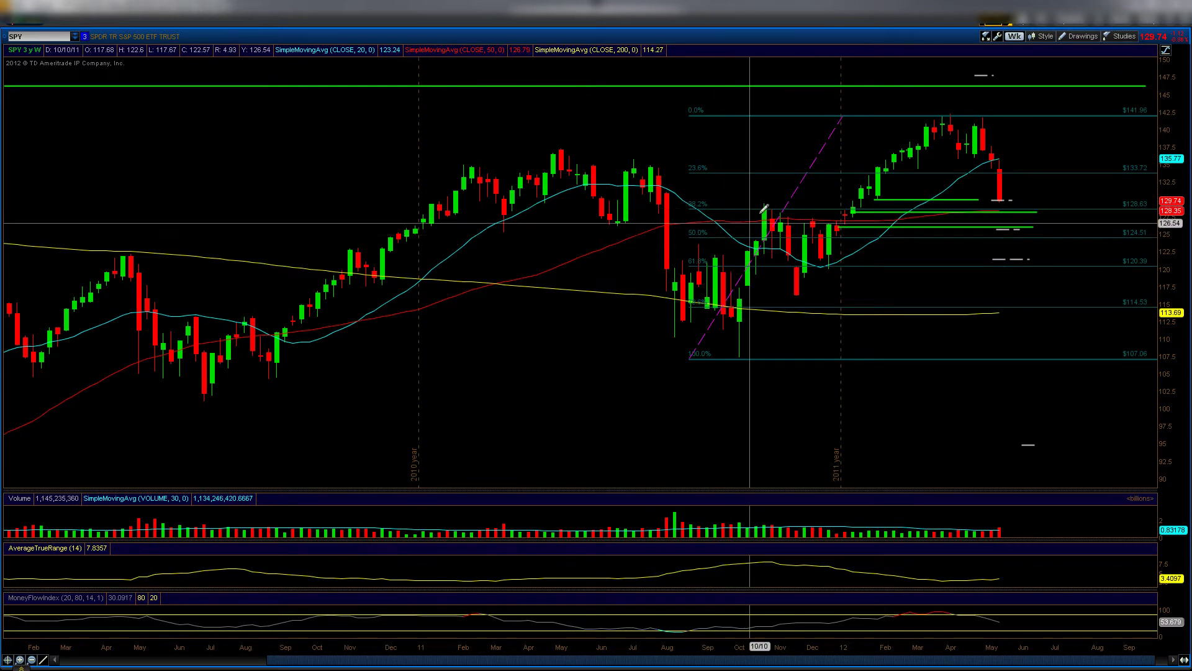
left_click_drag(765, 203, 1024, 195)
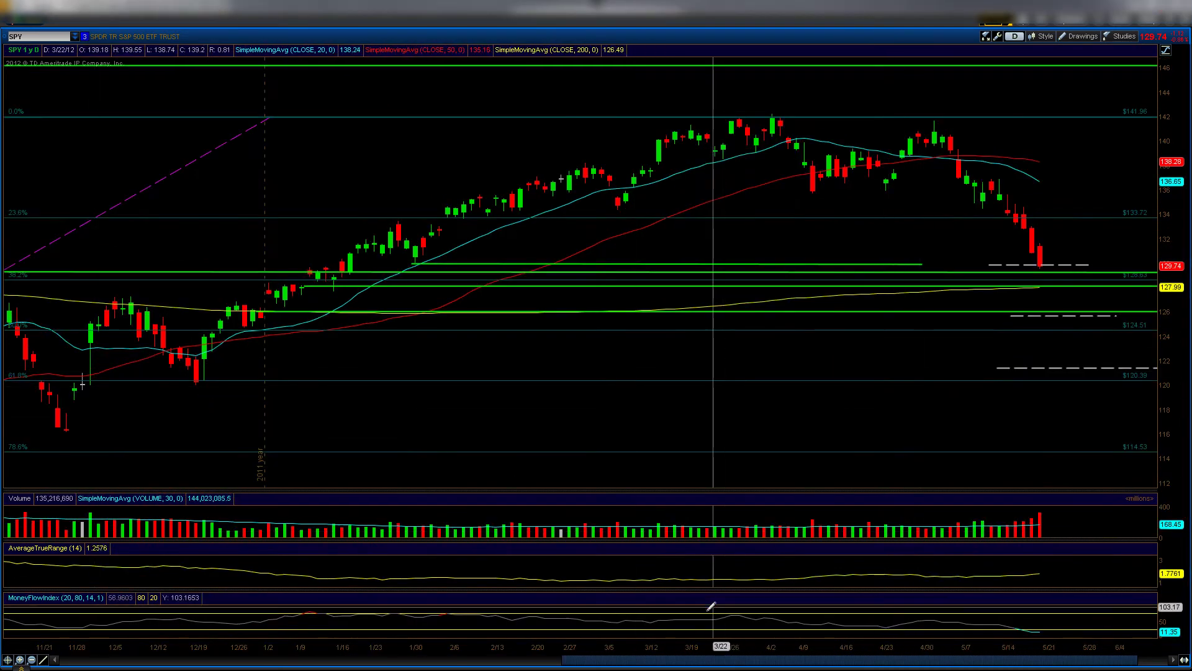
Step: Mark a cross on the 200-day moving average at about 128, just below the latest daily candle
left_click_drag(692, 647, 913, 300)
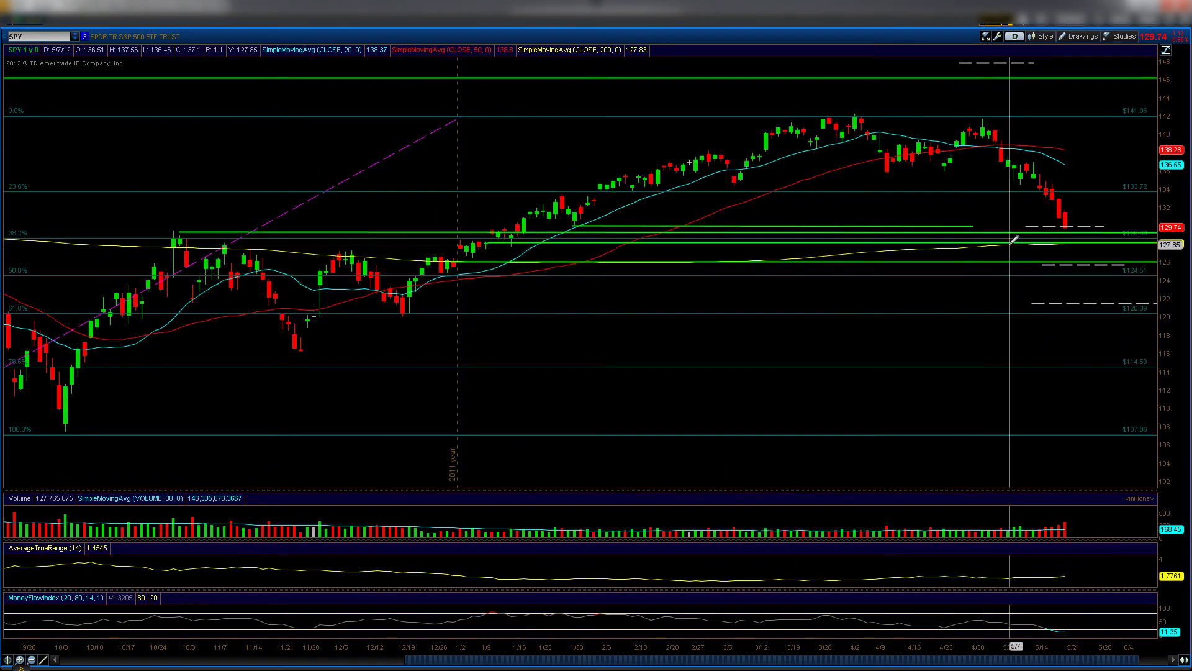
left_click_drag(1042, 238, 1071, 248)
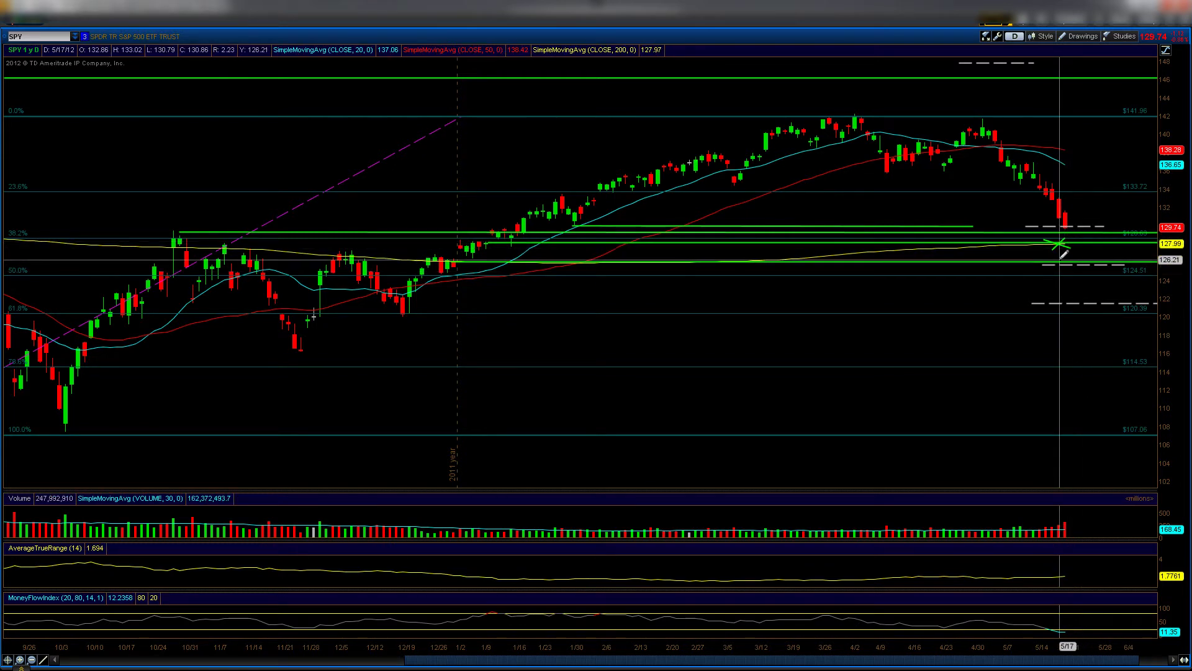
mouse_move(1063, 253)
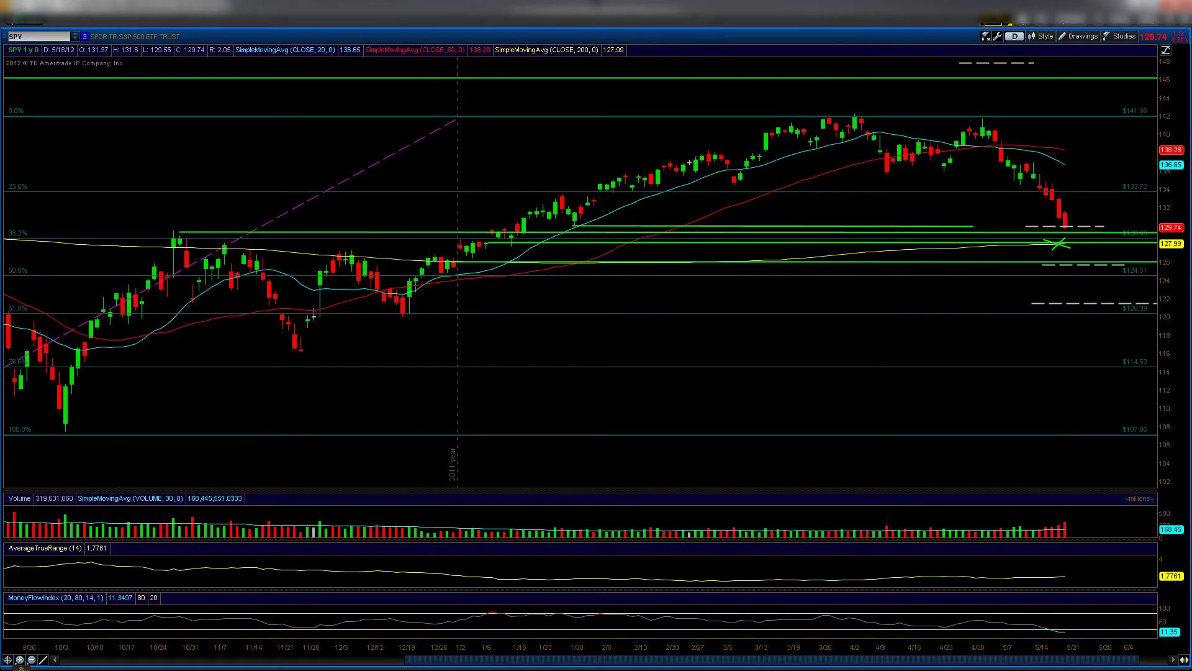
Step: Delete all drawings from the SPY daily chart
right_click(1013, 208)
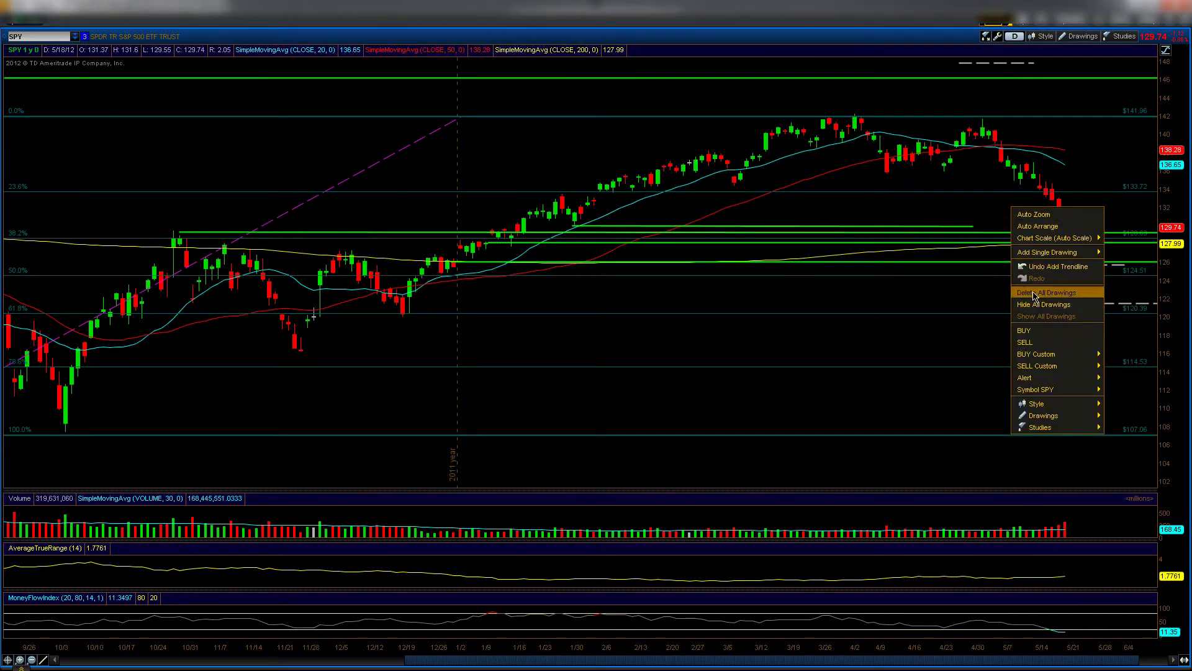
left_click(1034, 293)
left_click(582, 355)
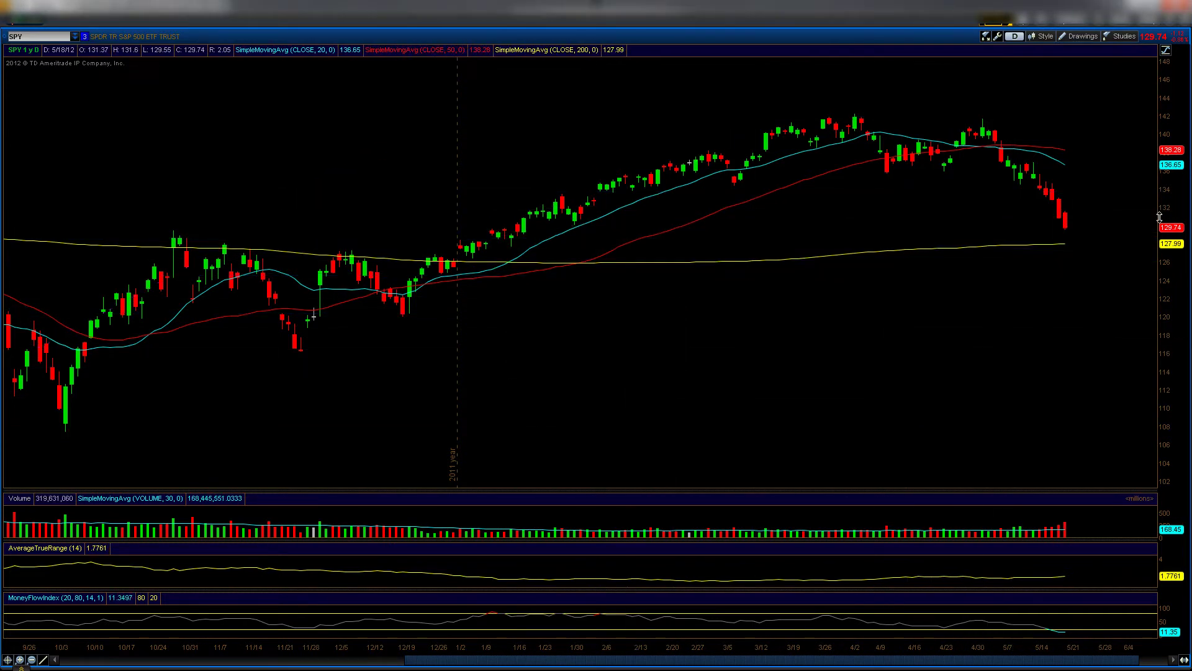
Step: Sketch two short vertical bars and two lines fanning out from about 129.3 beside the last candle, and cross the 200-day moving average
left_click(1078, 228)
left_click(1088, 215)
left_click(1088, 229)
left_click(1068, 230)
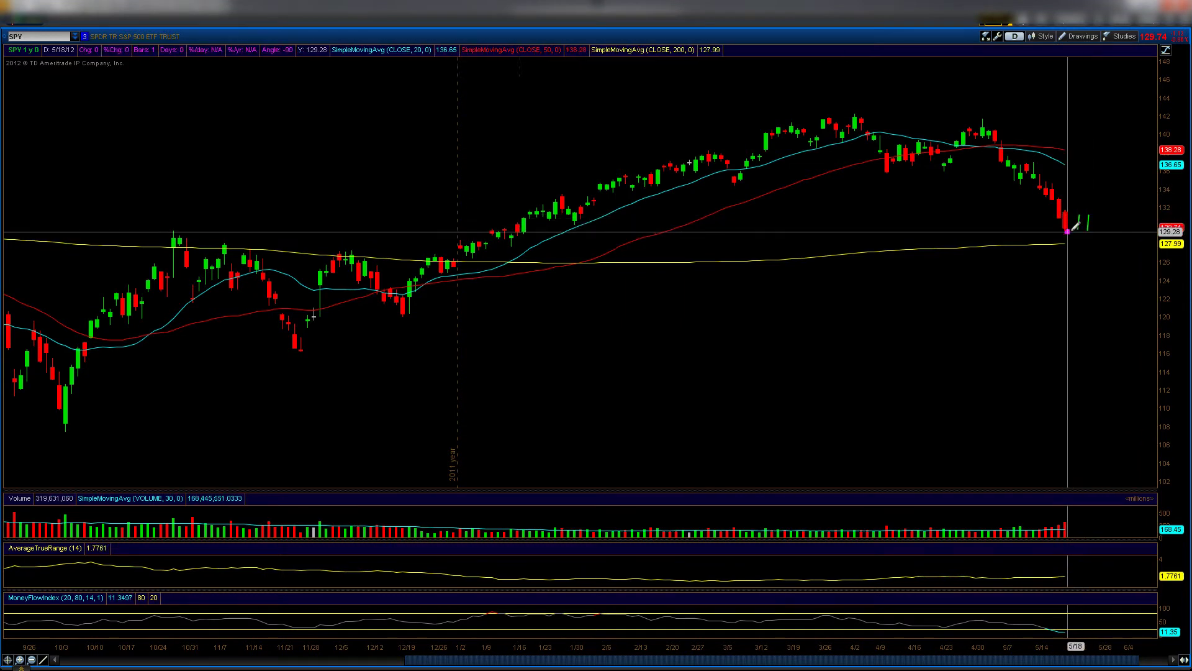
left_click(1110, 213)
left_click(1071, 231)
left_click(1117, 226)
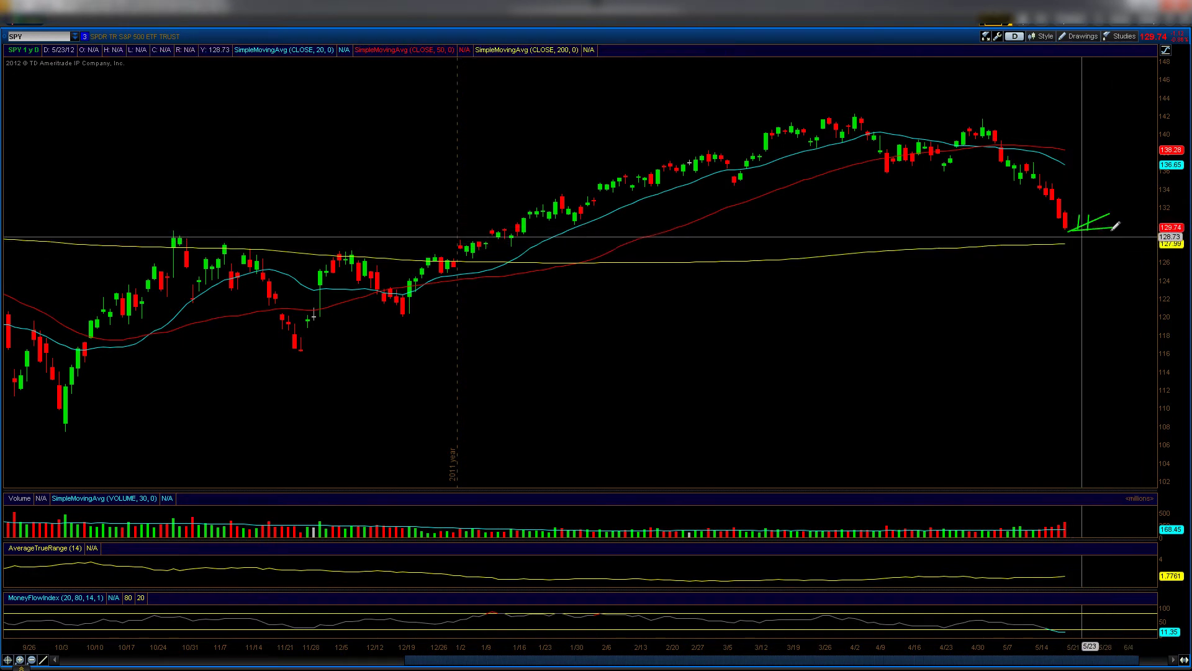
left_click(1045, 248)
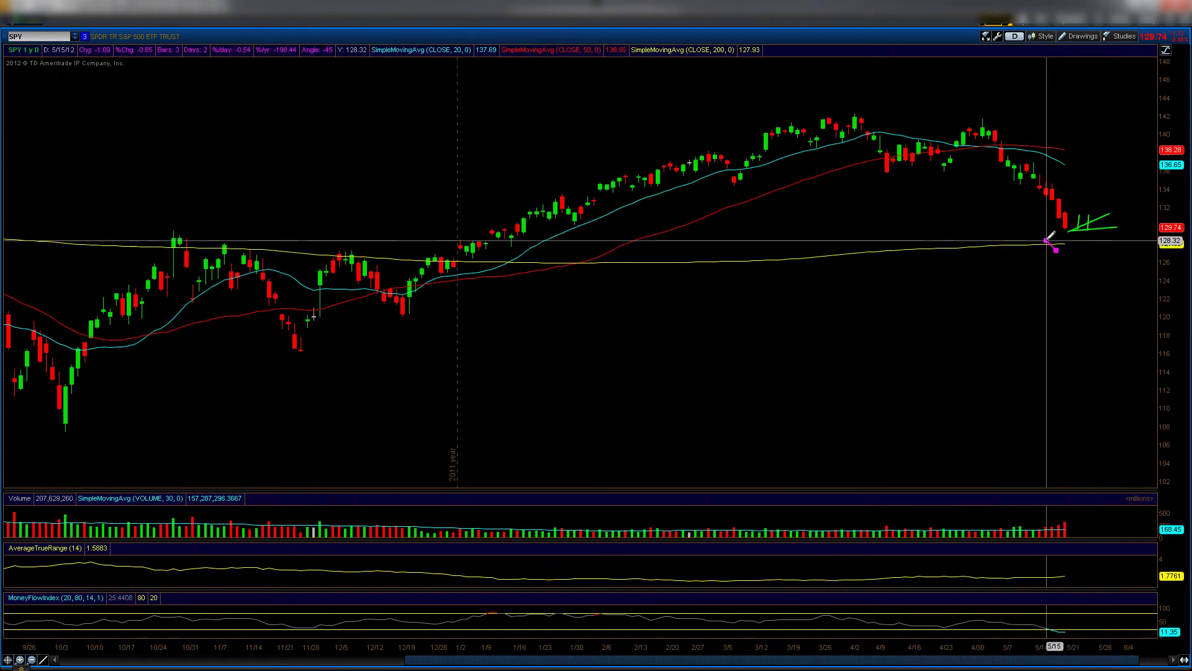
left_click(1056, 240)
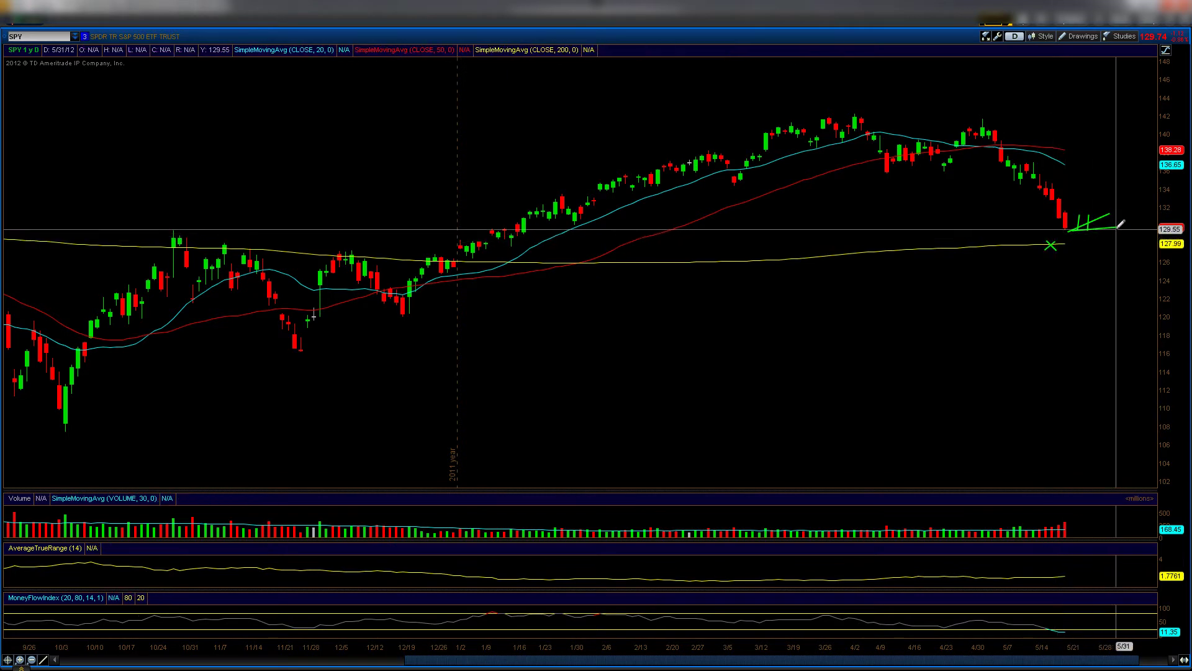
Step: Project a drop from the end of the sketched pattern to about 126, and draw a horizontal line below it at about 124.6
left_click(1117, 229)
left_click(1070, 231)
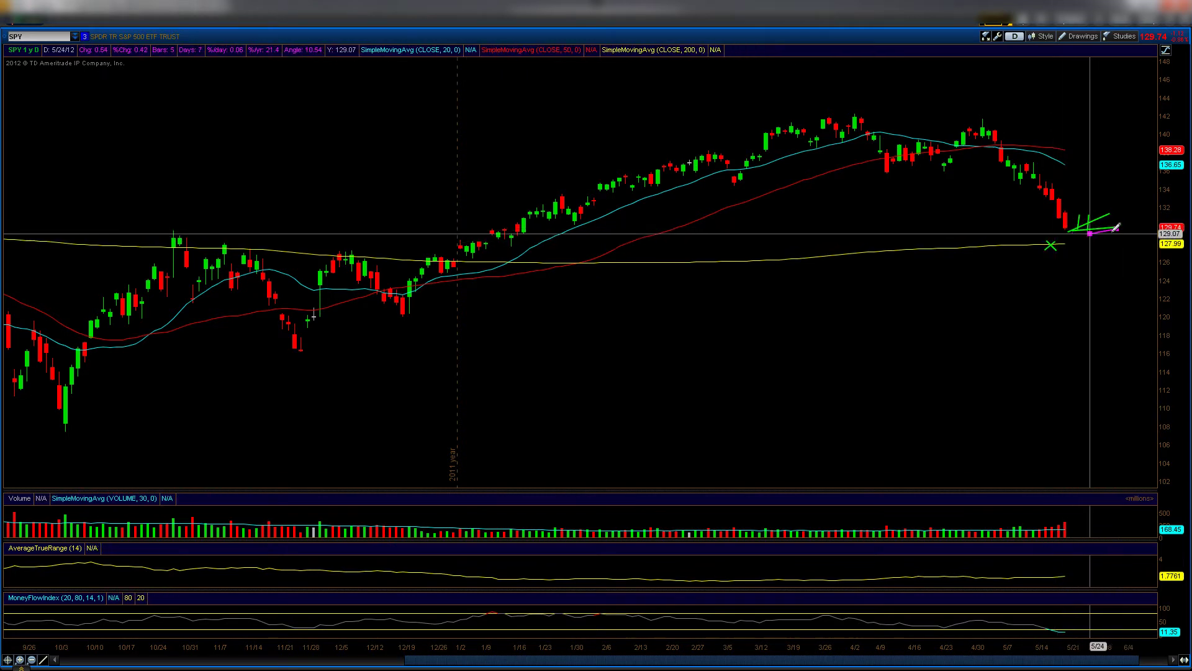
left_click(1116, 229)
left_click(1124, 264)
left_click(1019, 273)
left_click(1142, 274)
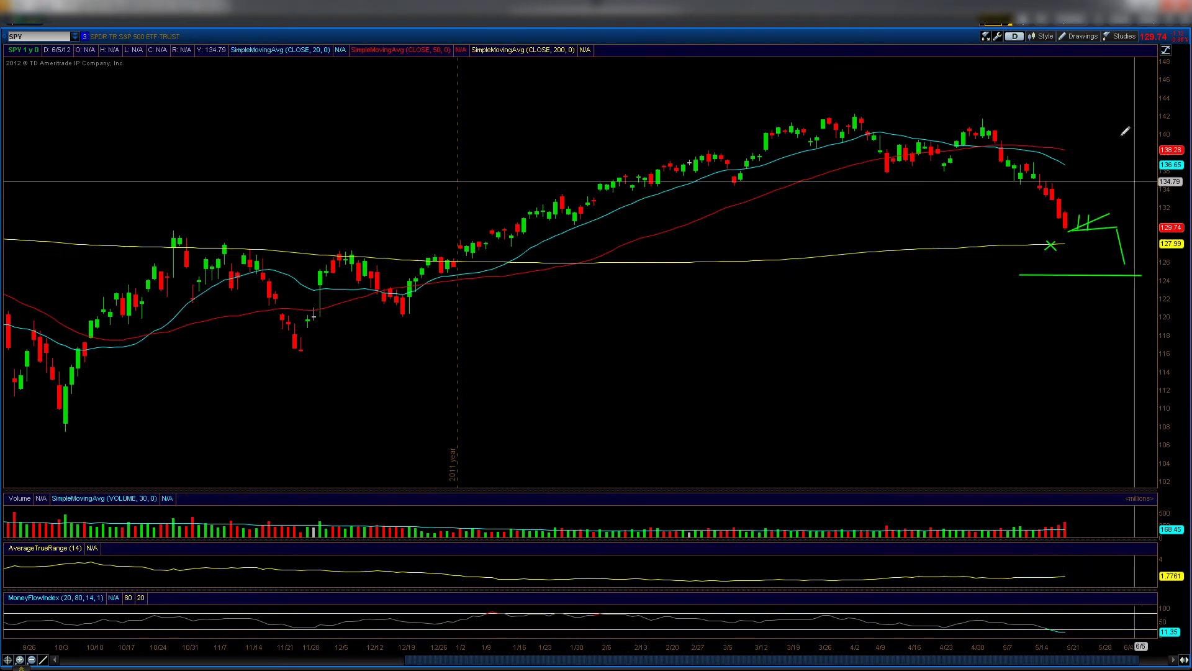
Step: Load the saved drawings set onto the SPY daily chart and cross the dashed target level at about 125.7
left_click(1086, 40)
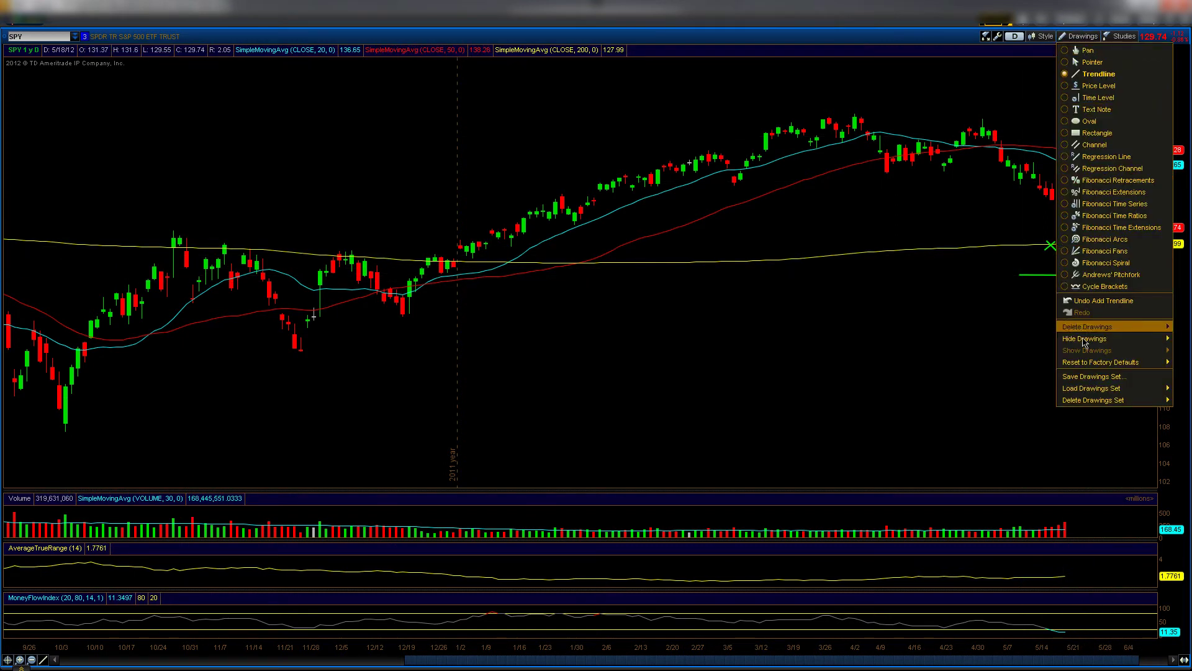
left_click(1063, 390)
left_click(1050, 252)
left_click(1075, 271)
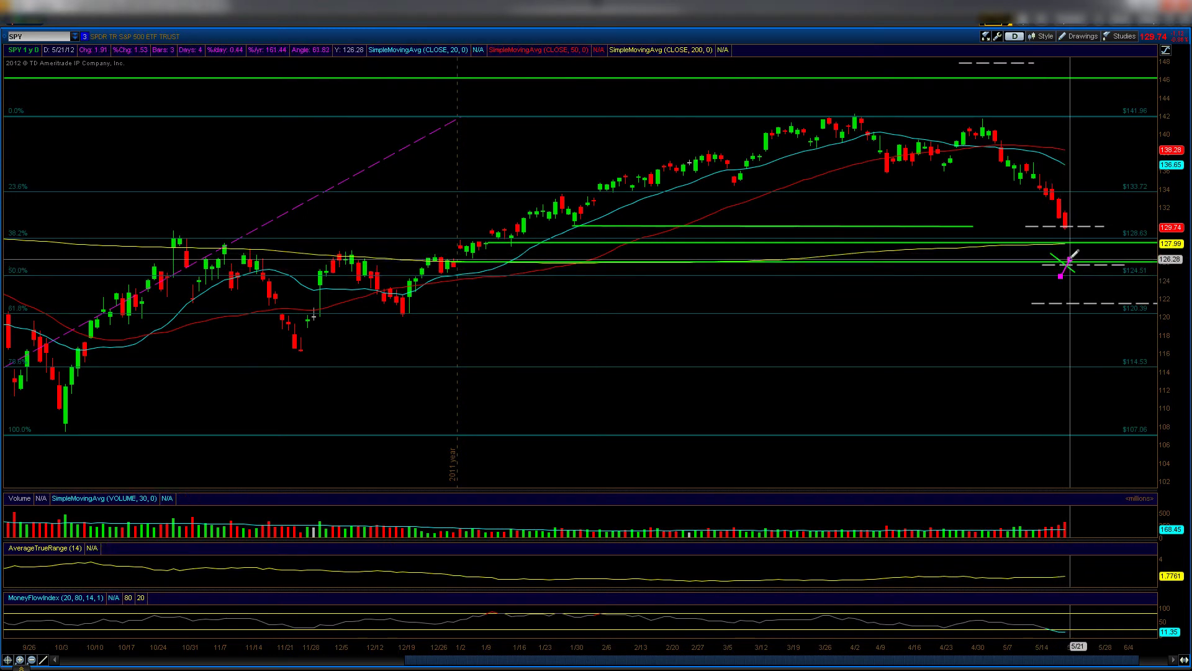
Step: Draw two short vertical strokes beside the last candle near 130, and cross the 200-day moving average at about 128
left_click(1075, 214)
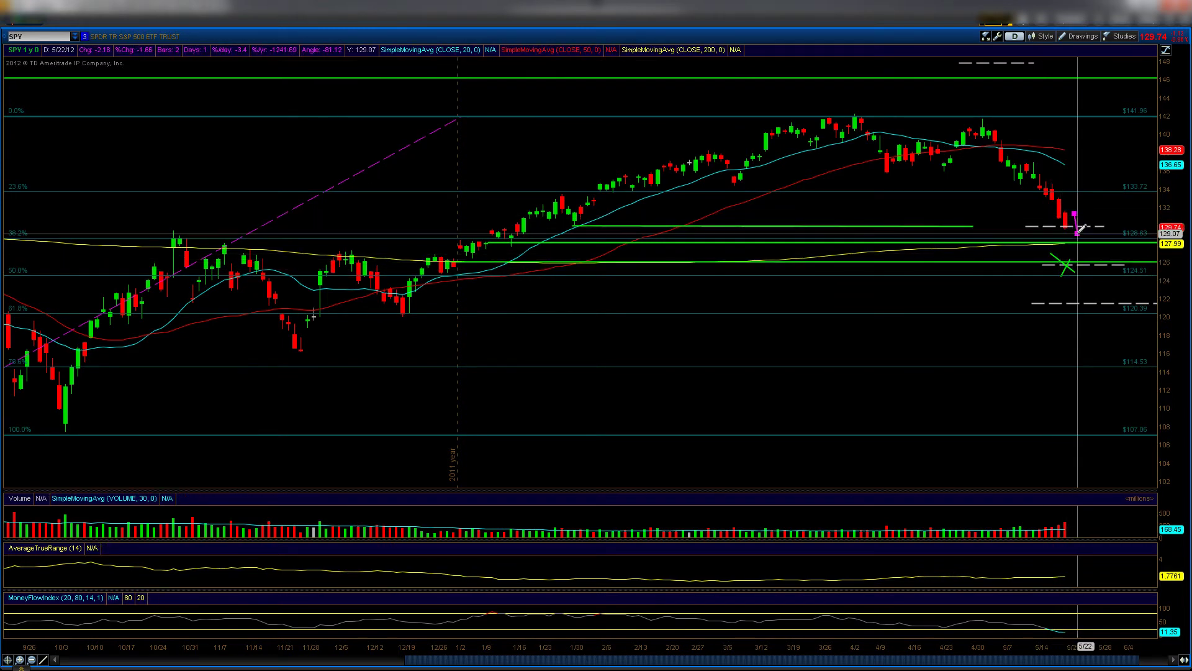
left_click(1075, 229)
left_click(1082, 212)
left_click(1084, 232)
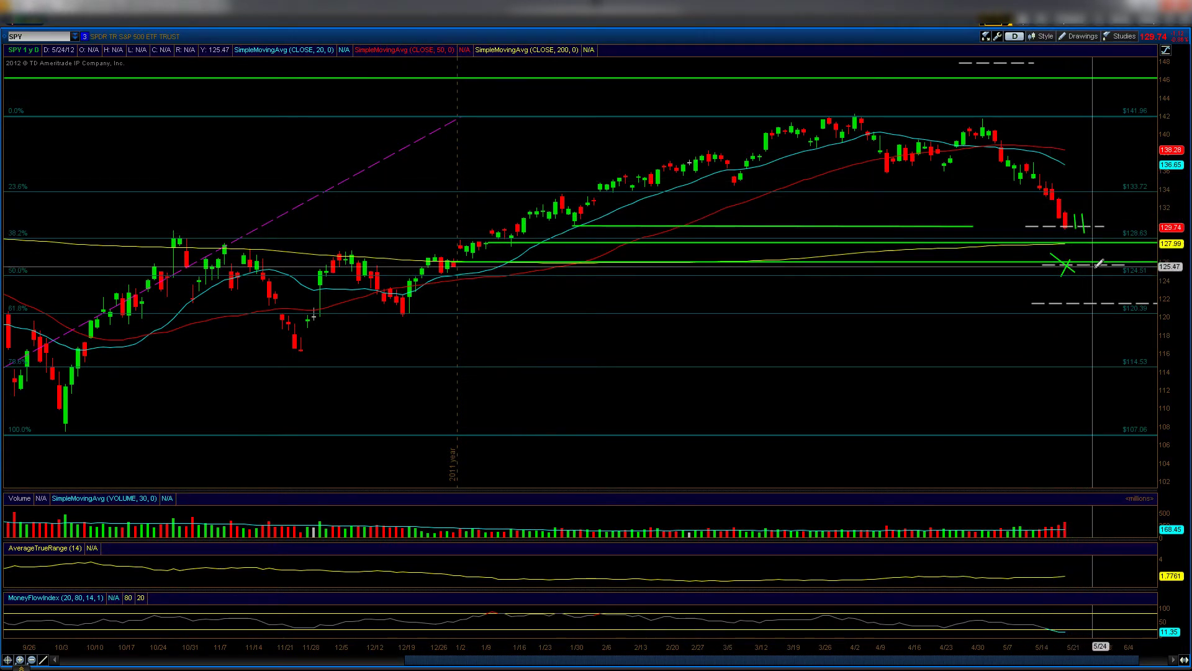
left_click(1049, 251)
left_click(1062, 233)
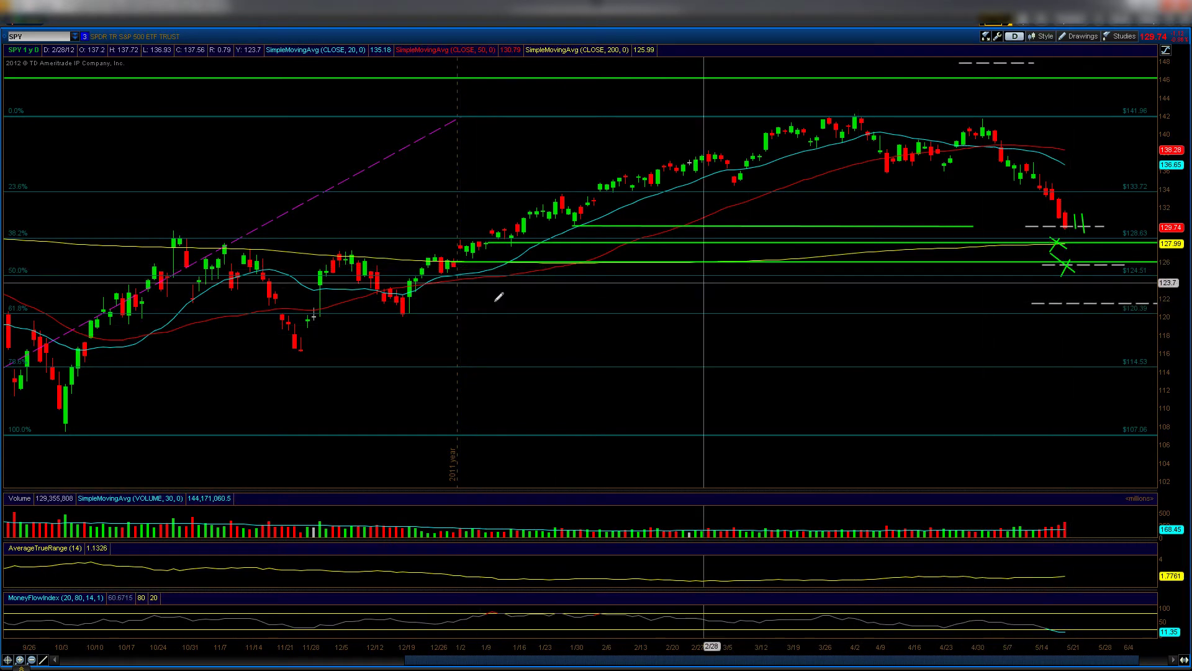
Step: Add crosses on the dashed level at about 129.9, the support line at about 128 and the dashed target at about 125.7
scroll(479, 412, "up", 2)
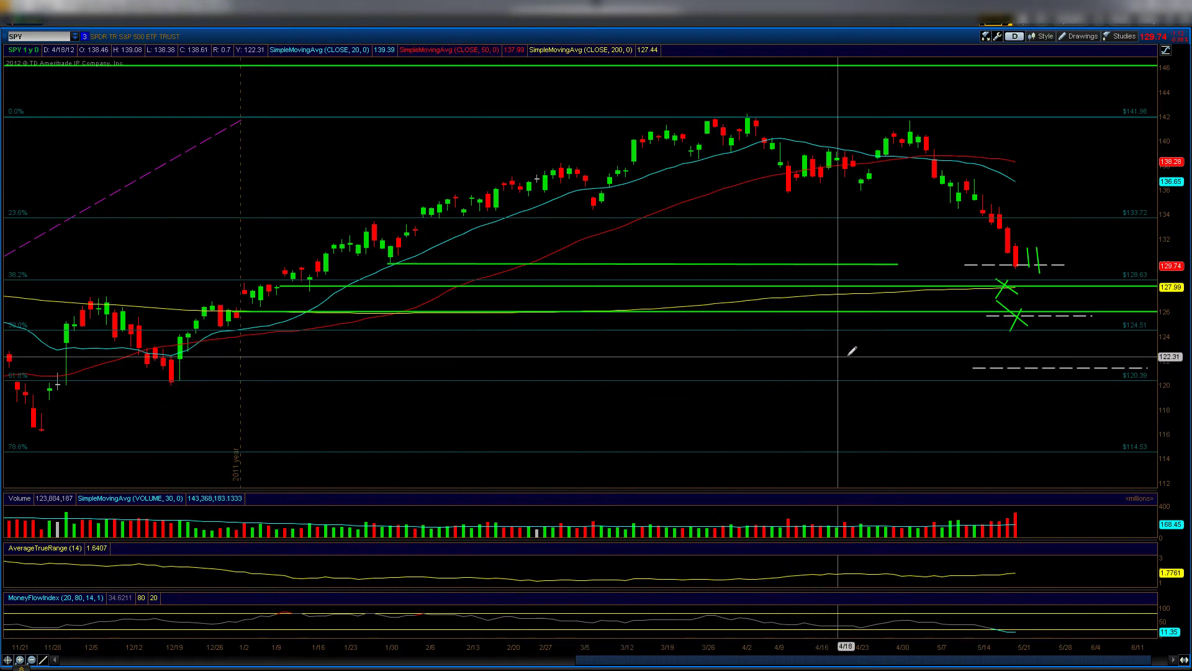
left_click_drag(988, 260, 996, 261)
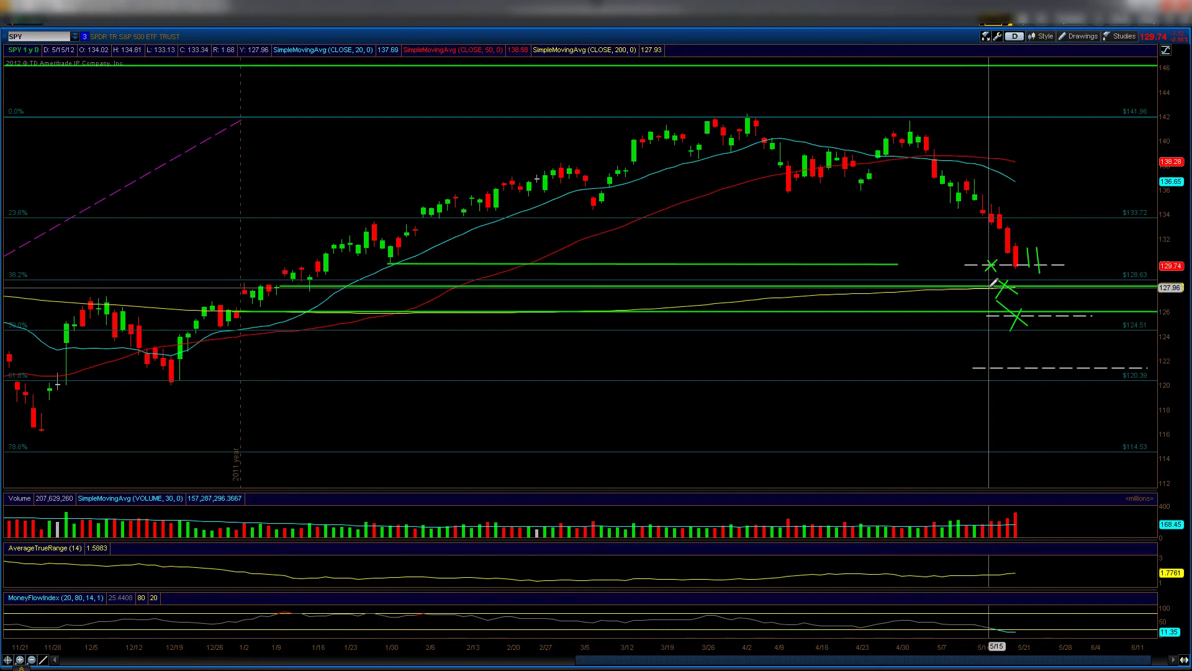
left_click_drag(987, 283, 997, 296)
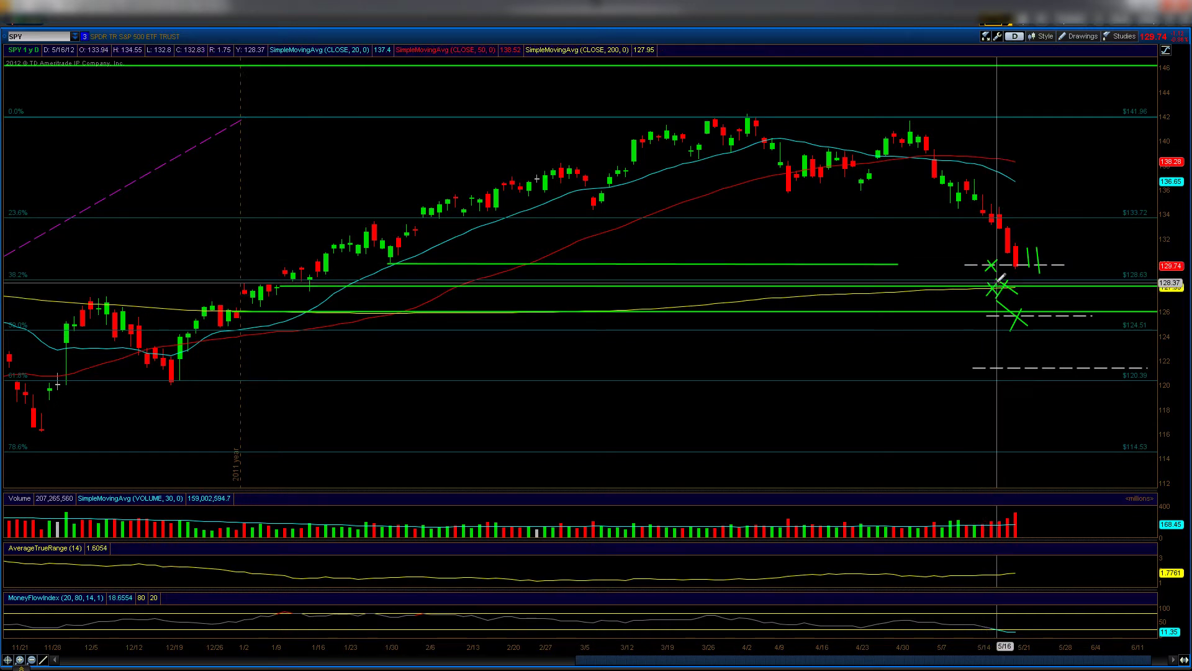
left_click_drag(1055, 324, 1072, 306)
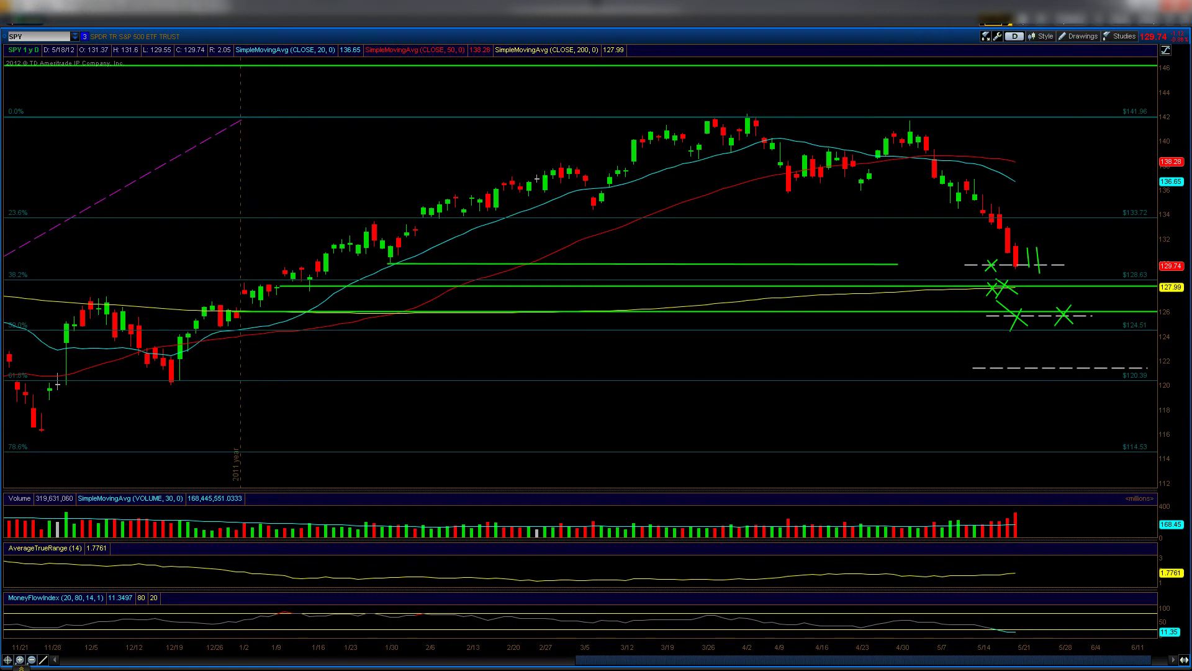
Step: Change the chart symbol to GLD
type("GLD")
key("Return")
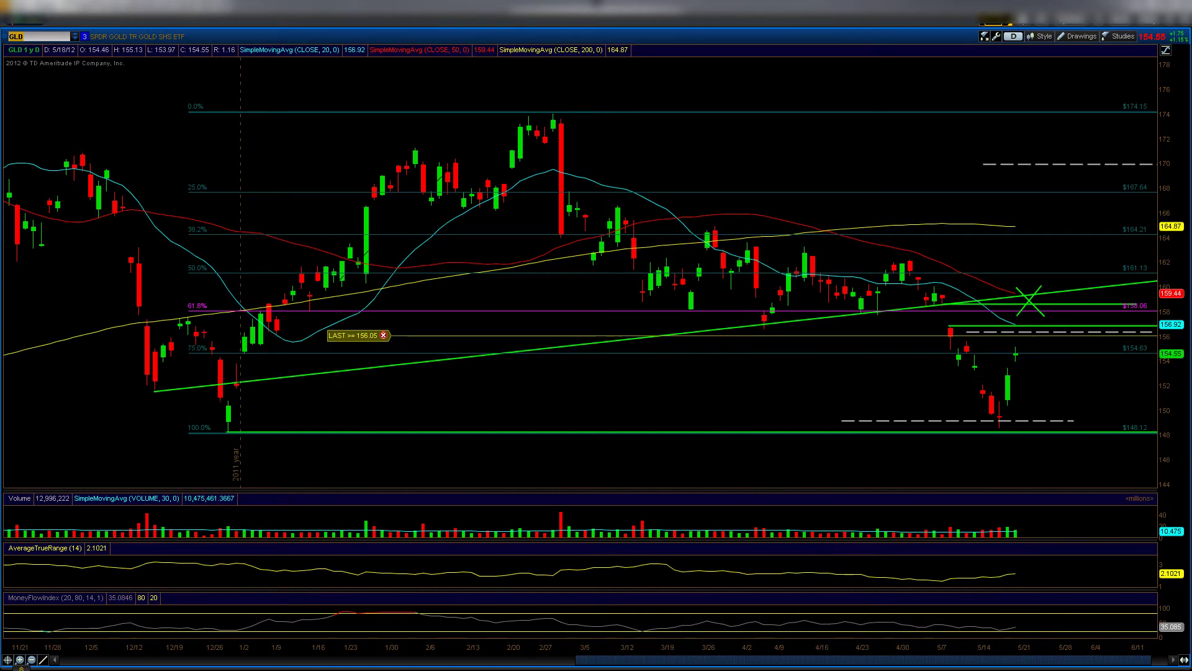
Step: Delete the rising trendline and the cross near 159, and the short line above the mid-May volume bars
key("Delete")
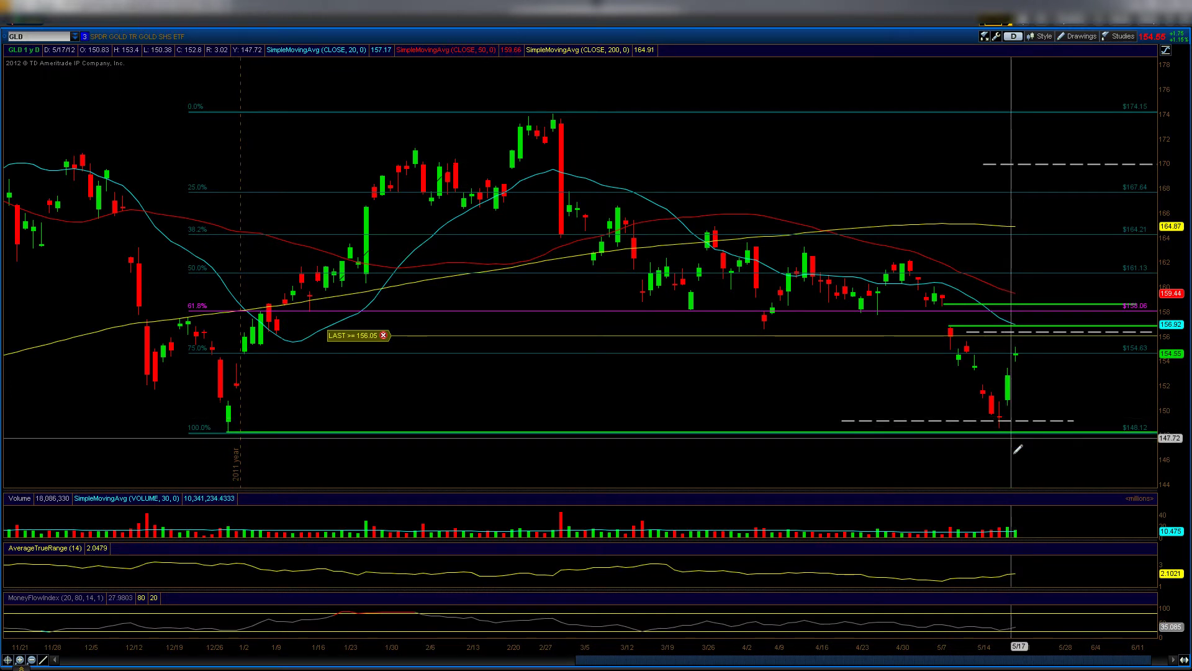
right_click(979, 525)
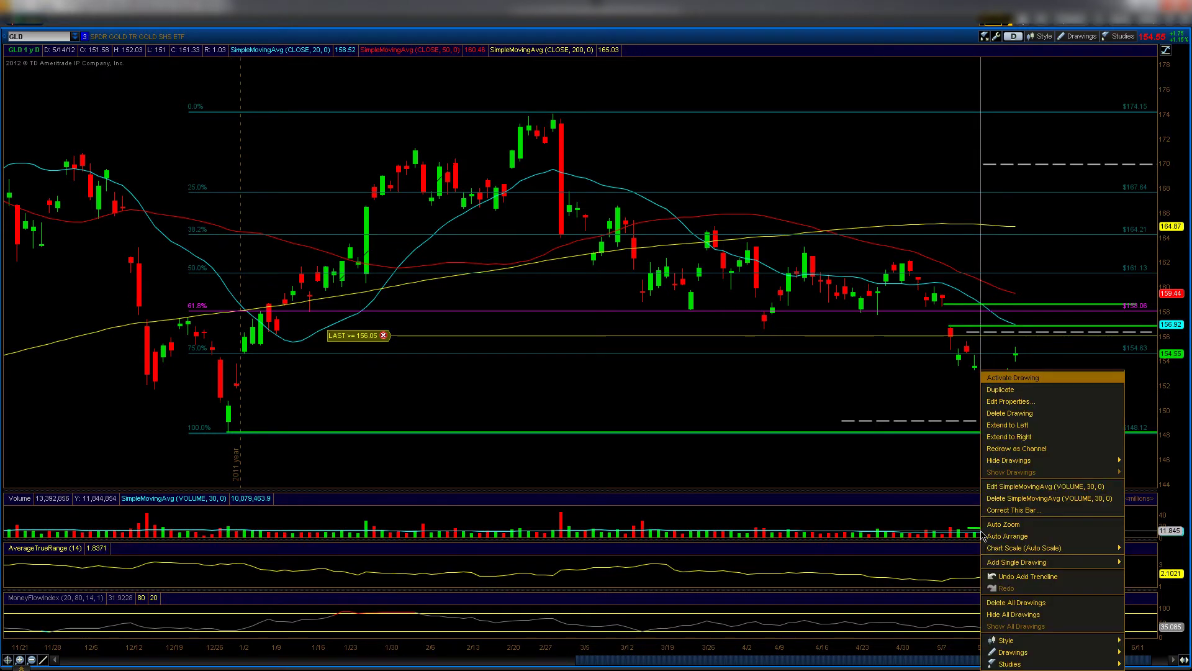
left_click(991, 454)
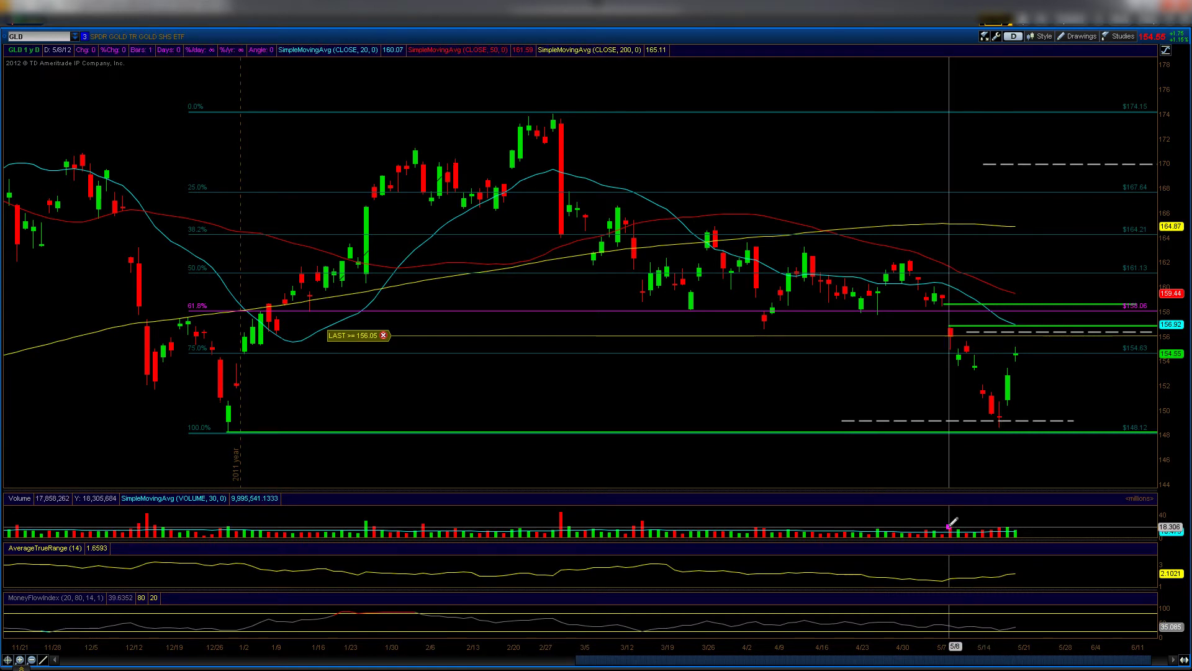
Step: Trace the early-May decline with connected trendline segments from about 162 to 155, and draw a short line above the mid-May volume bars
left_click(913, 262)
left_click(944, 295)
left_click(947, 346)
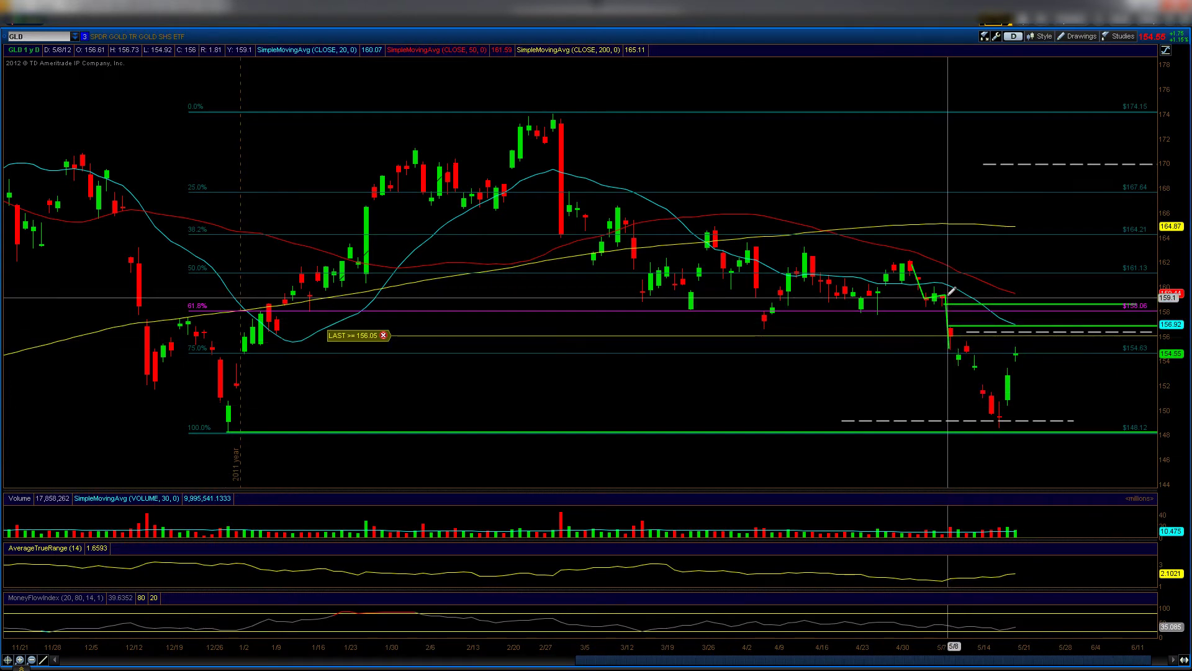
mouse_move(952, 335)
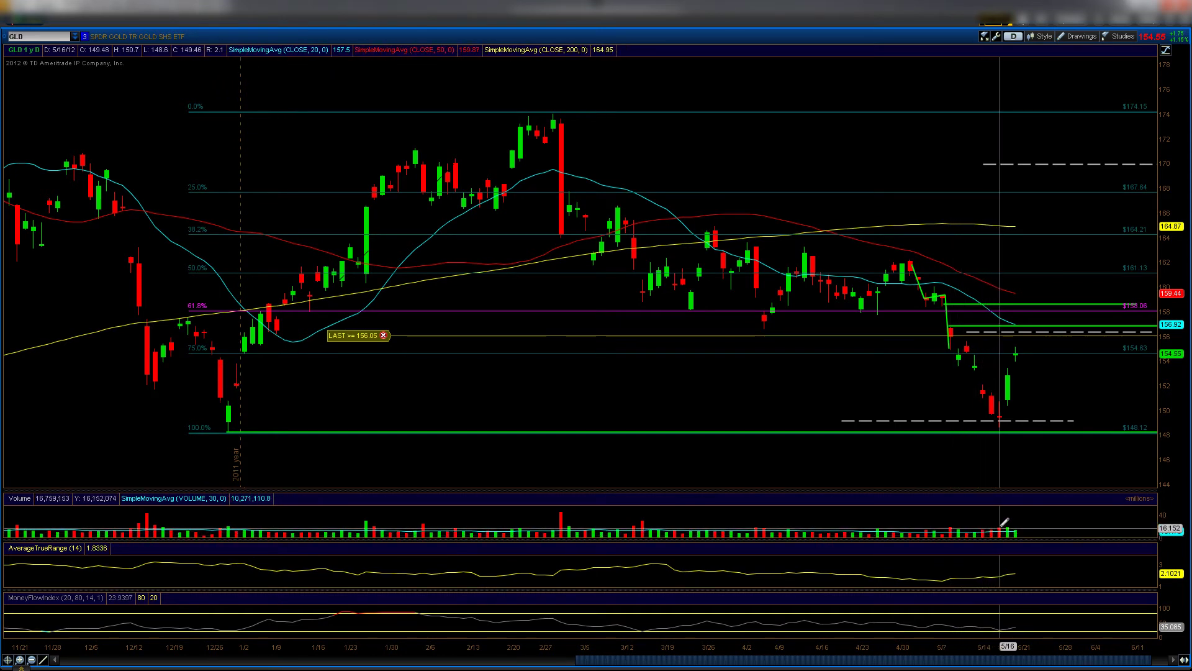
left_click_drag(976, 527, 1002, 528)
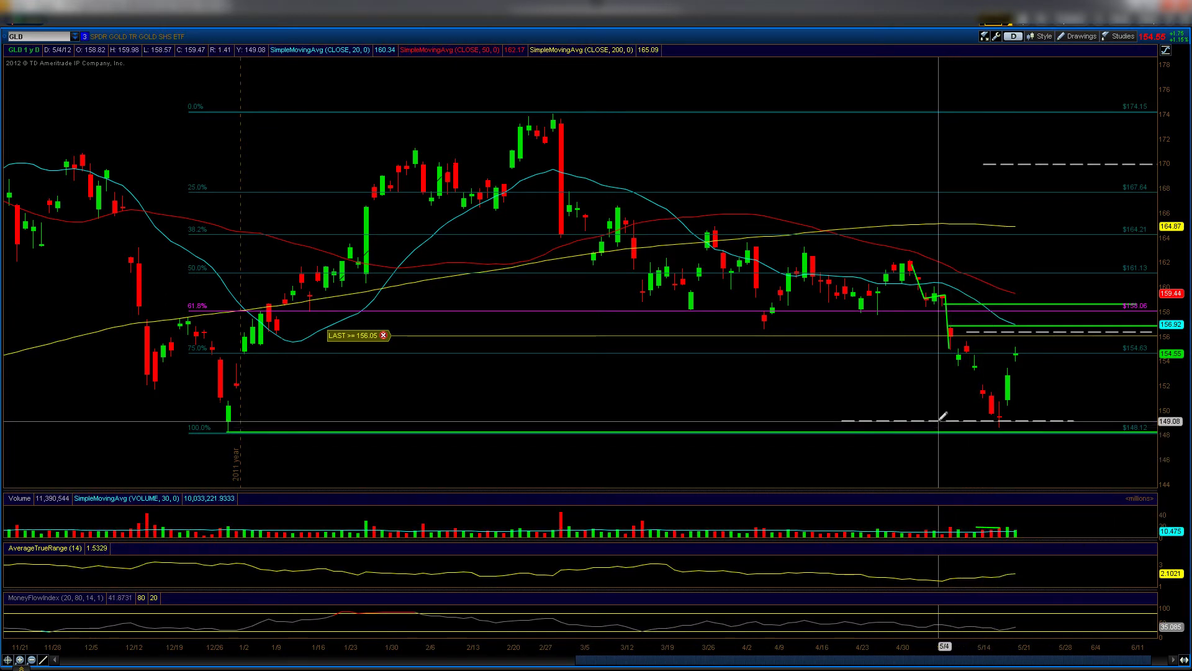
mouse_move(942, 416)
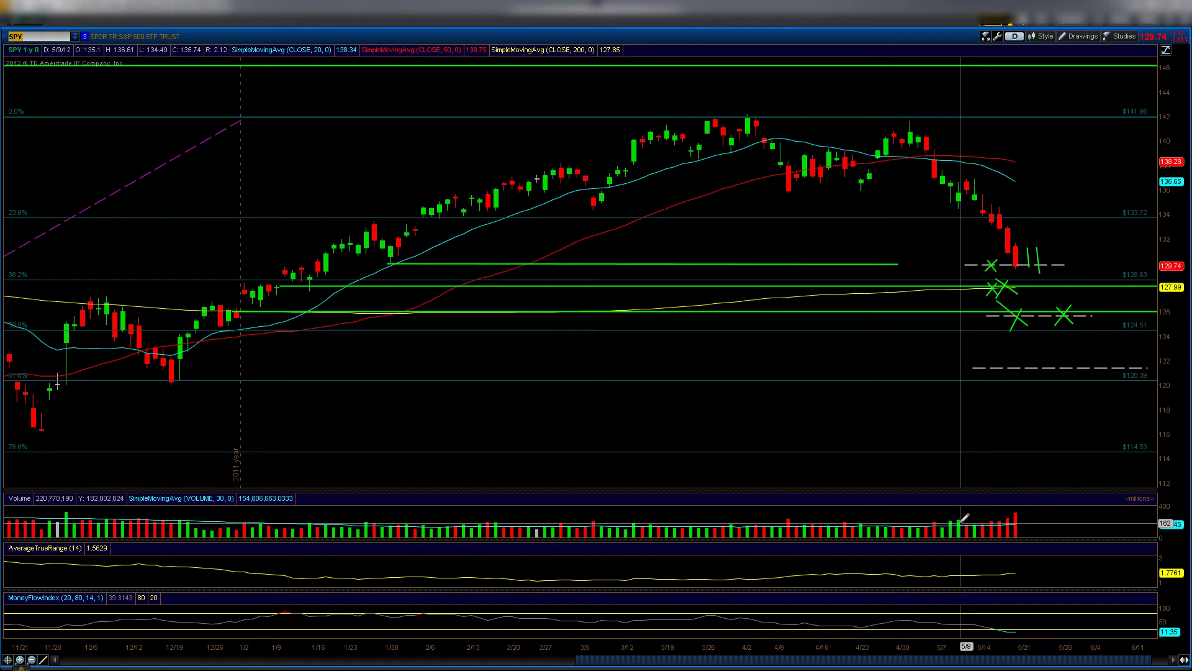
Step: Draw a short steep stroke over the SPY volume bars near 5/11
mouse_move(1016, 514)
left_mouse_down()
mouse_move(20, 512)
mouse_move(1054, 515)
mouse_move(1016, 514)
left_mouse_up()
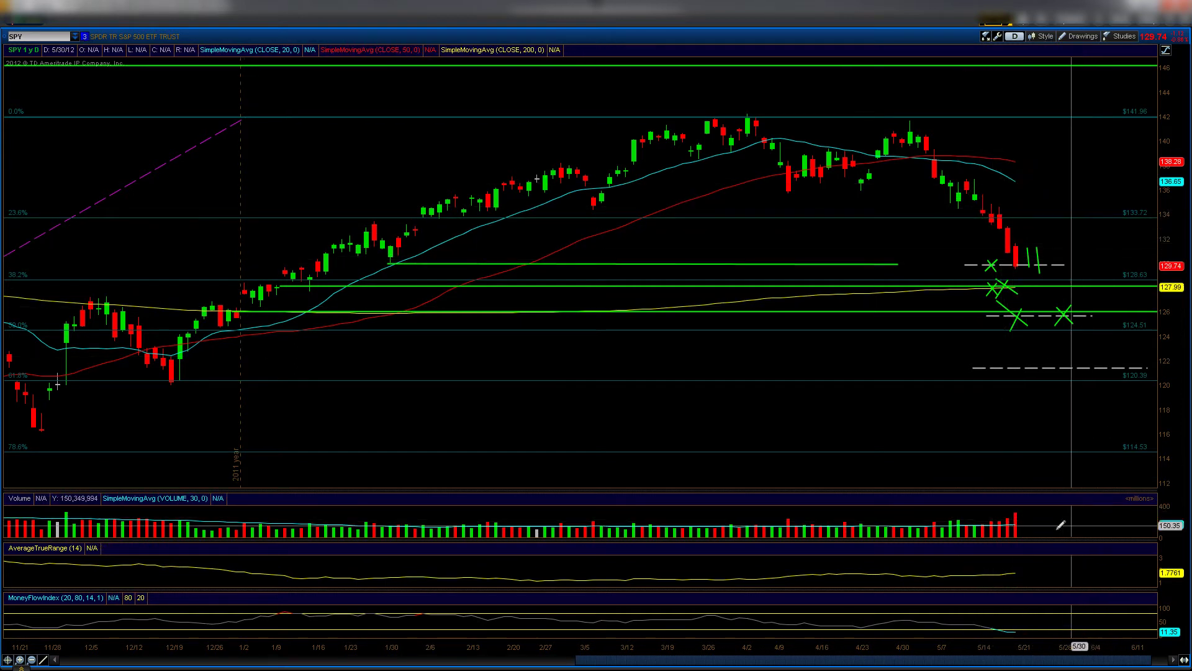
left_click_drag(981, 527, 1019, 511)
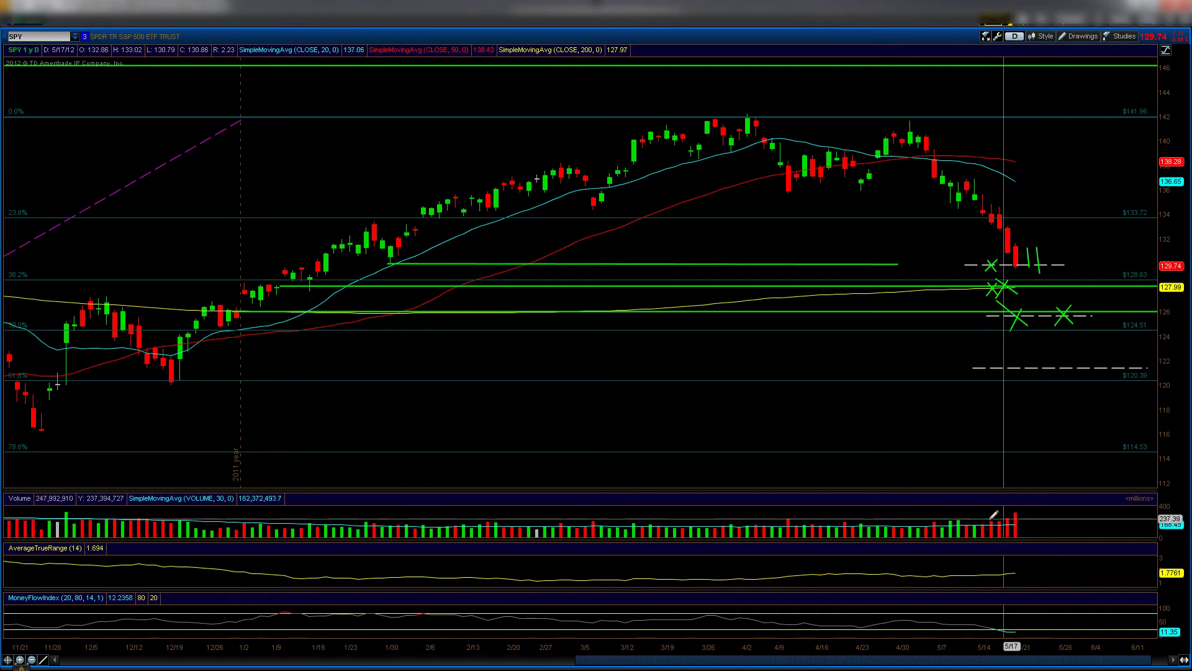
left_click(972, 514)
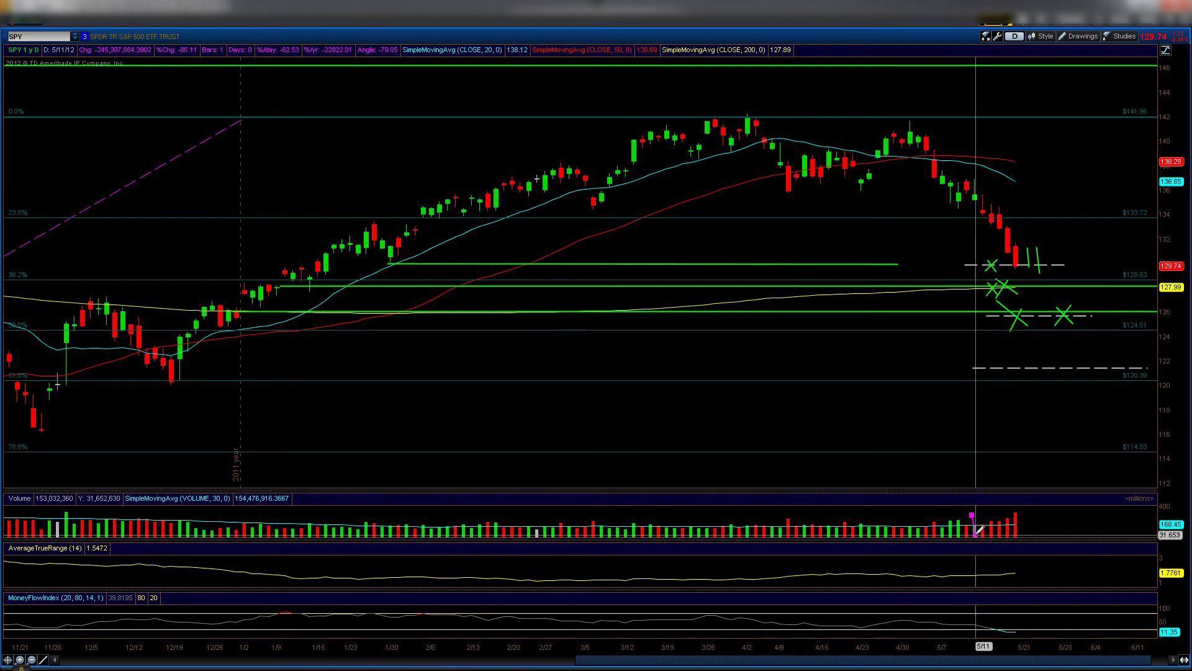
key("Escape")
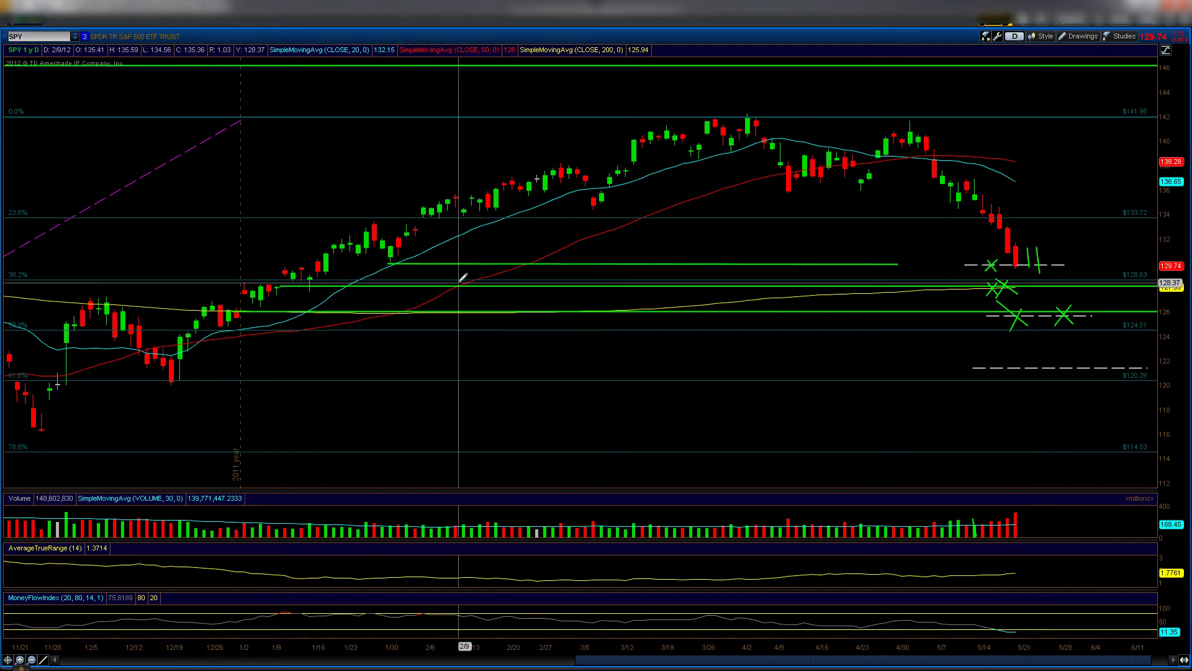
Step: Switch the chart symbol back to GLD and cross the dashed levels at about 156.3 and 170
type("GLD")
key("Return")
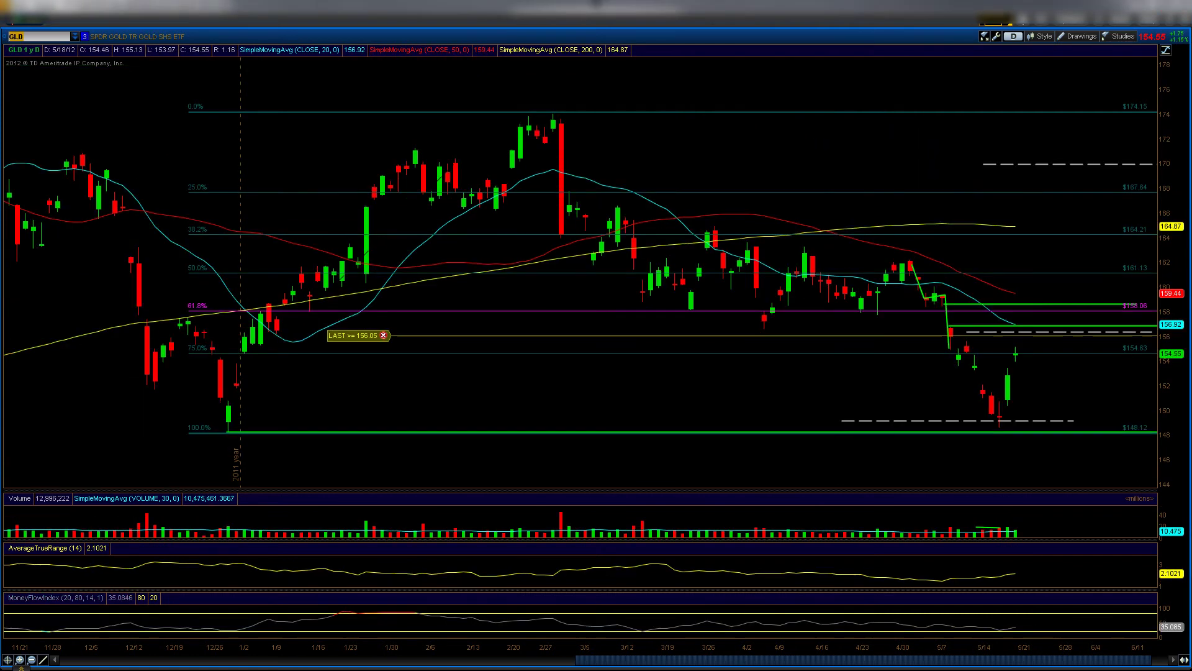
left_click(1035, 330)
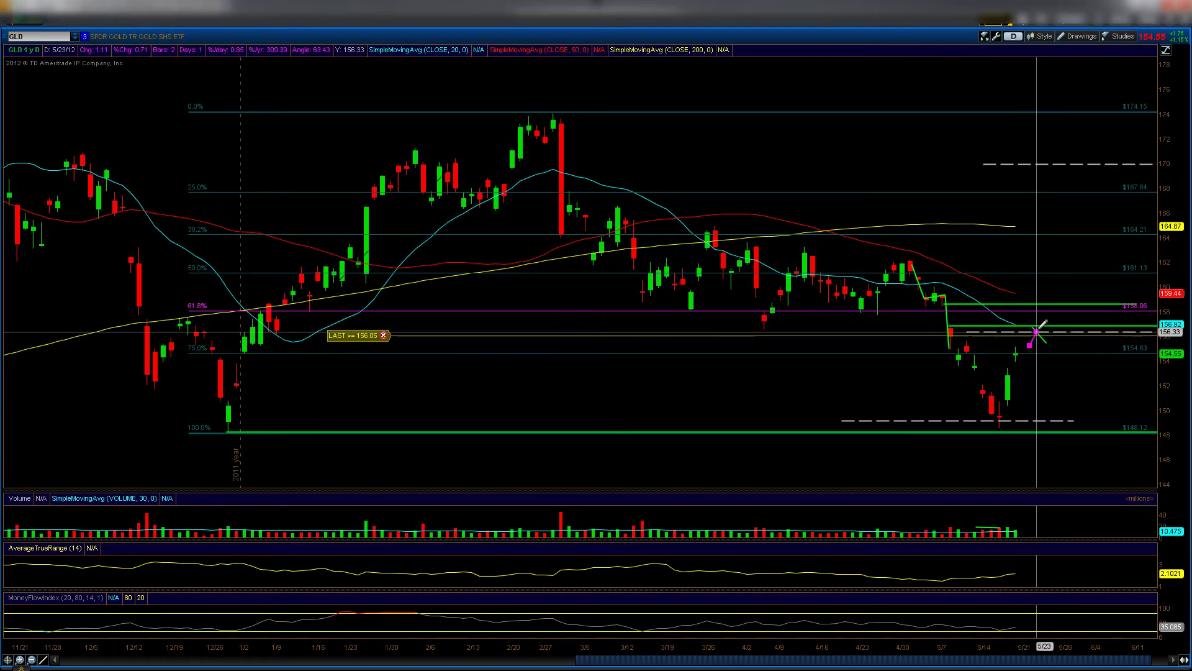
left_click(1050, 178)
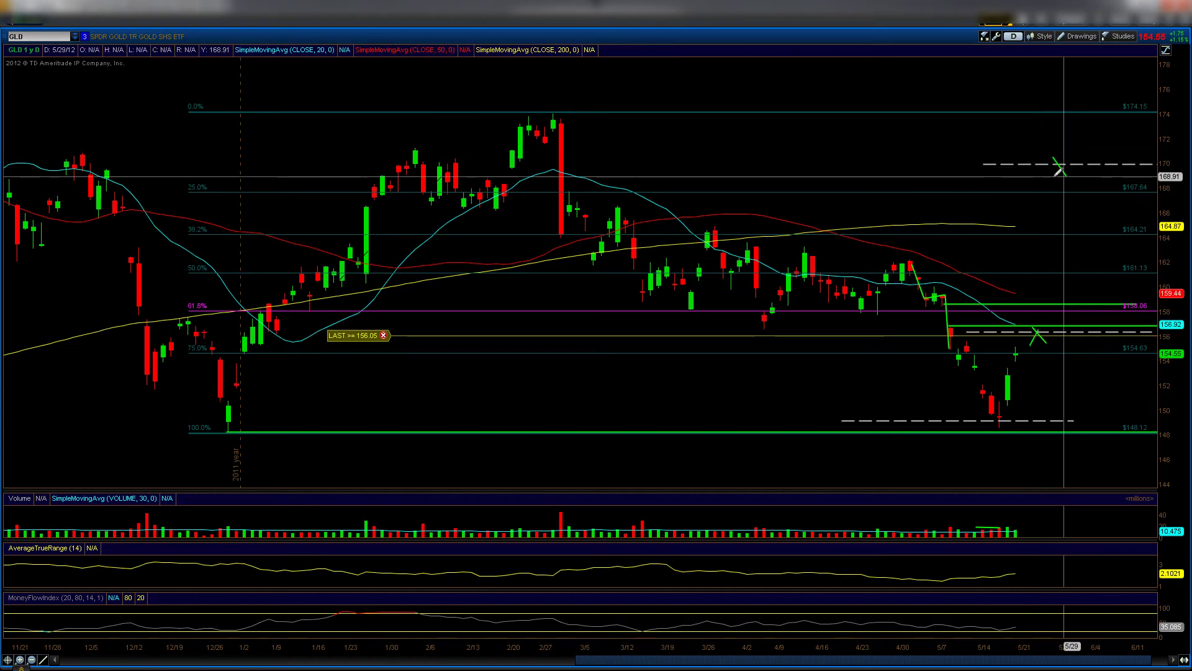
left_click(1059, 163)
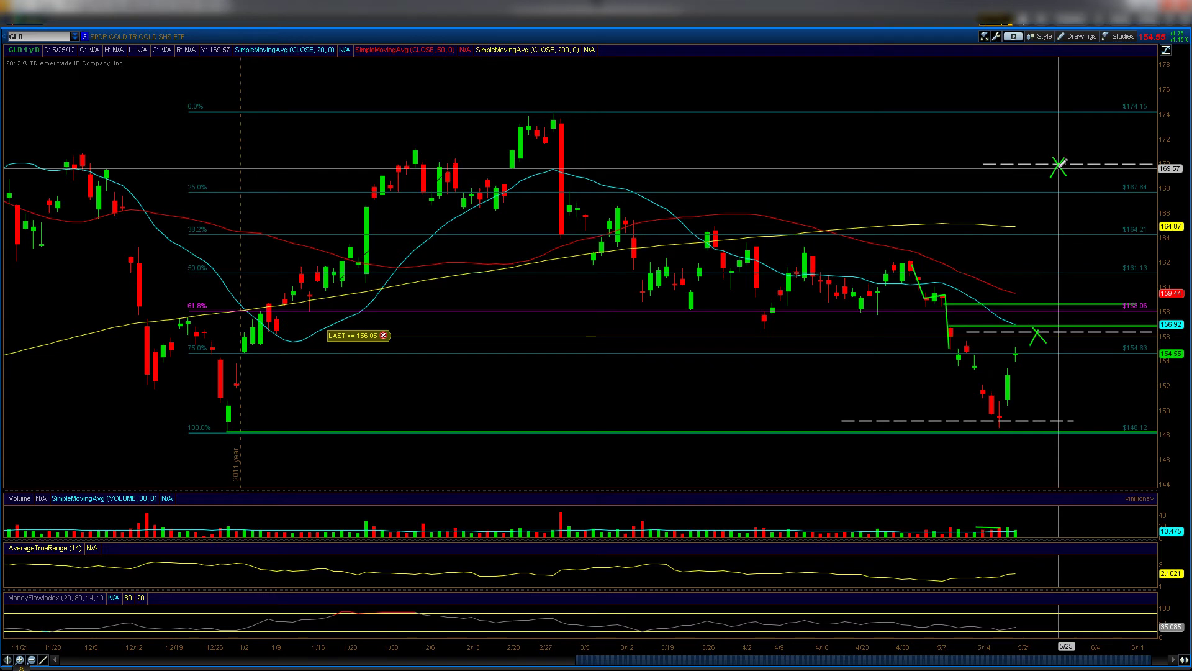
mouse_move(1061, 164)
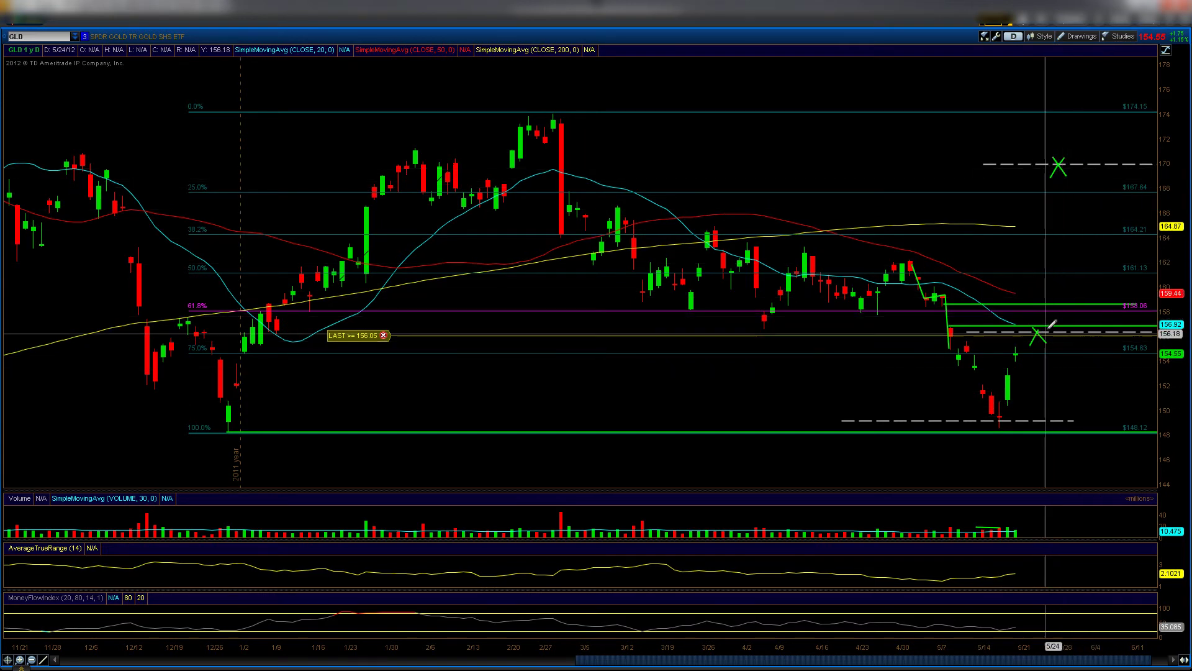
mouse_move(1053, 327)
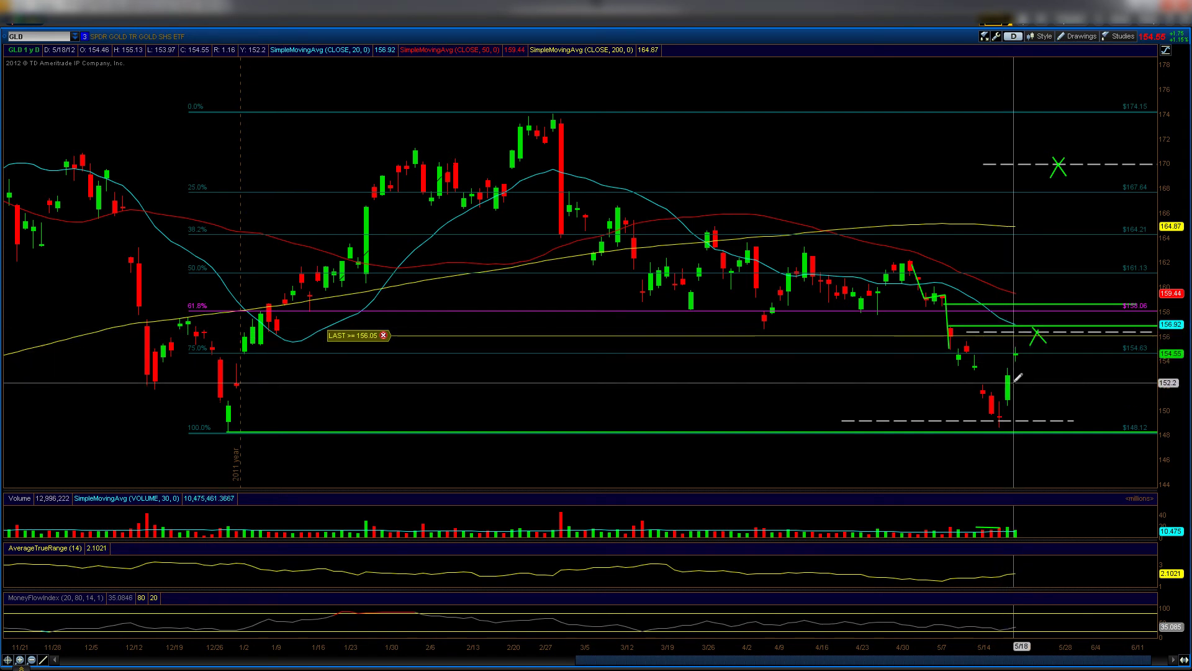
Step: Remove the crosses on the dashed 156.3 and 170 levels and delete the segments tracing the early-May decline
left_click(229, 426)
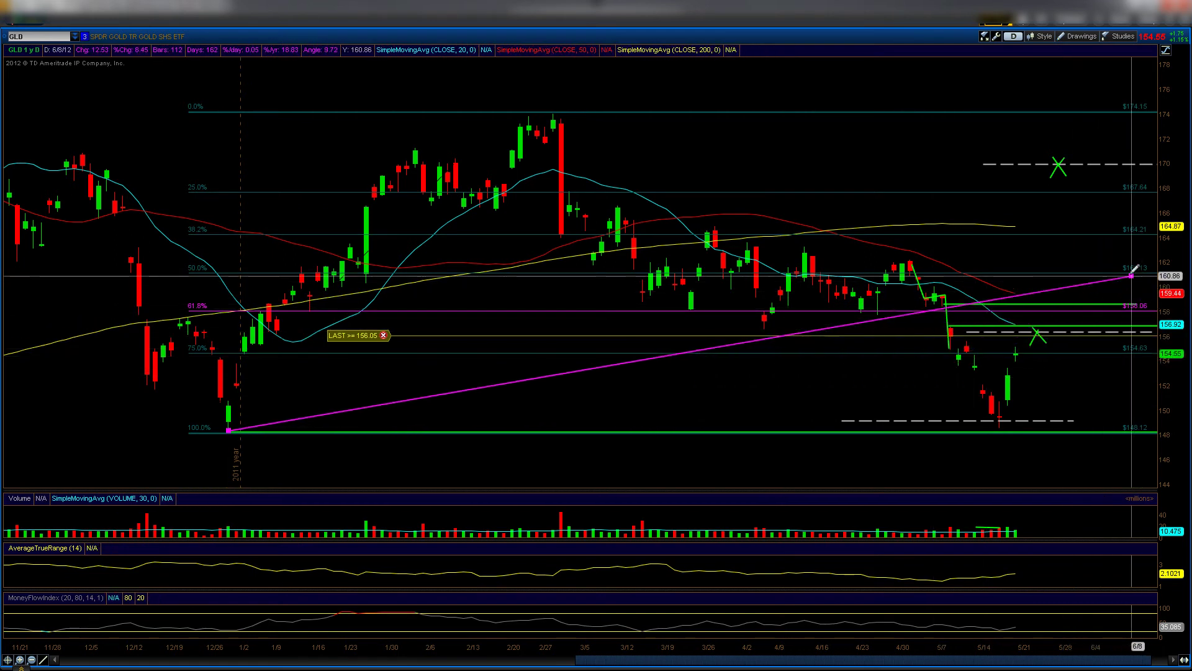
key("Escape")
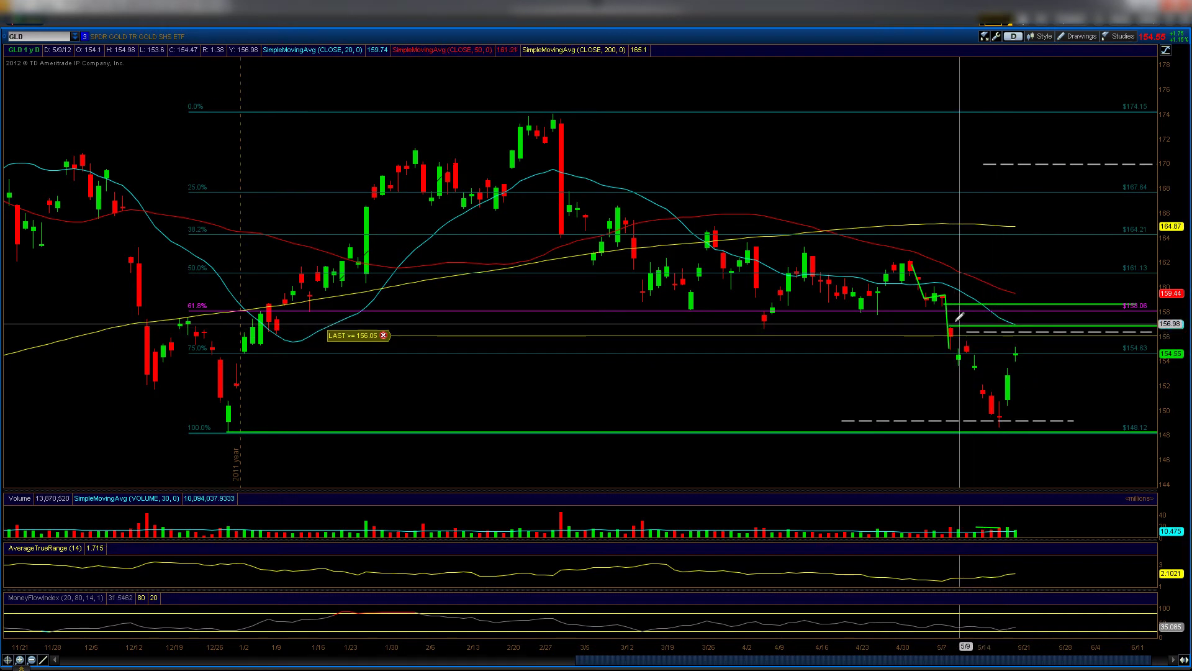
right_click(954, 311)
left_click(972, 348)
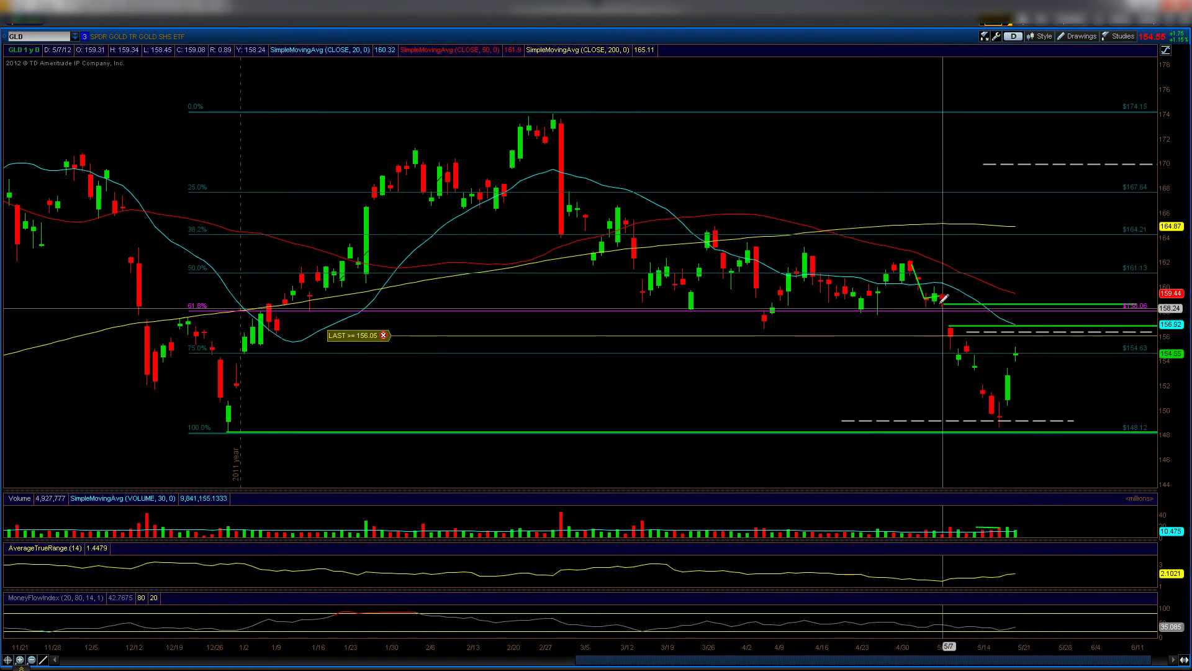
right_click(946, 313)
left_click(944, 316)
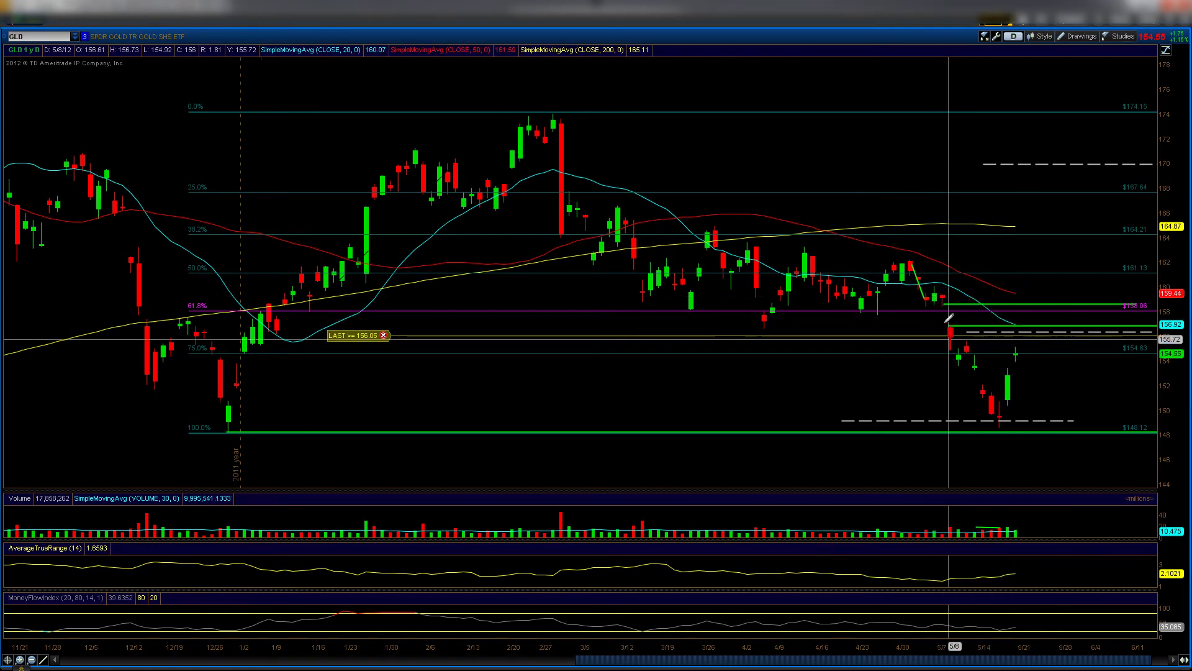
right_click(925, 292)
left_click(938, 329)
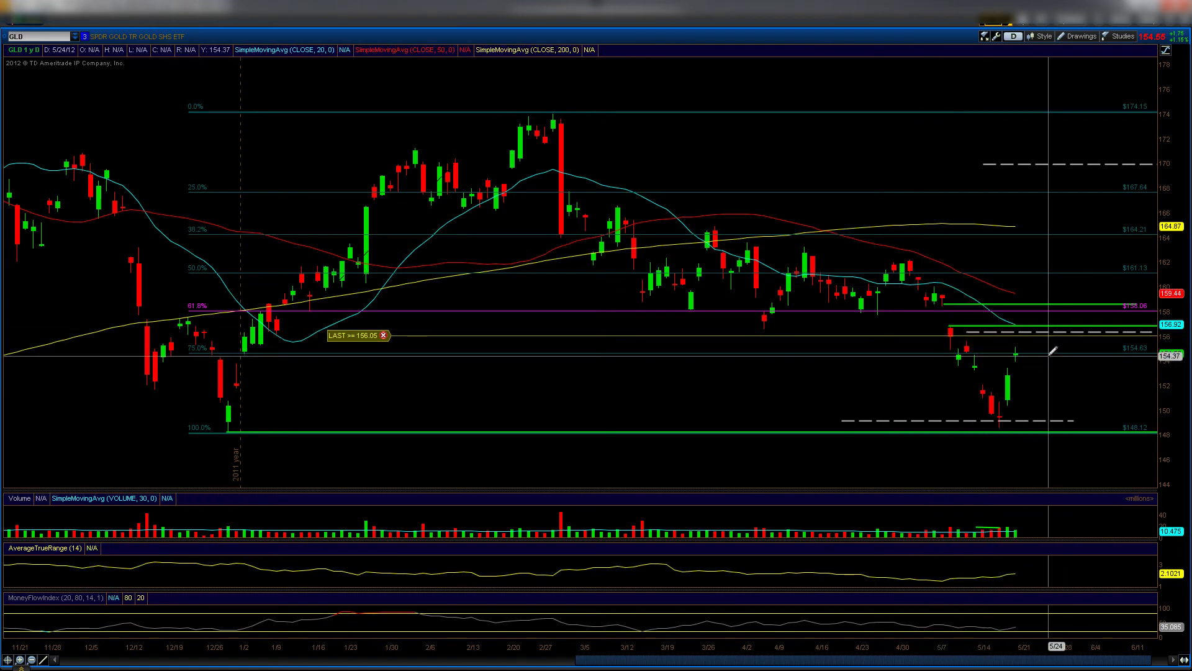
Step: Draw a cross on the dashed level at about 156.3 and another on the resistance line at about 158.6
left_click(1061, 339)
left_click(1076, 324)
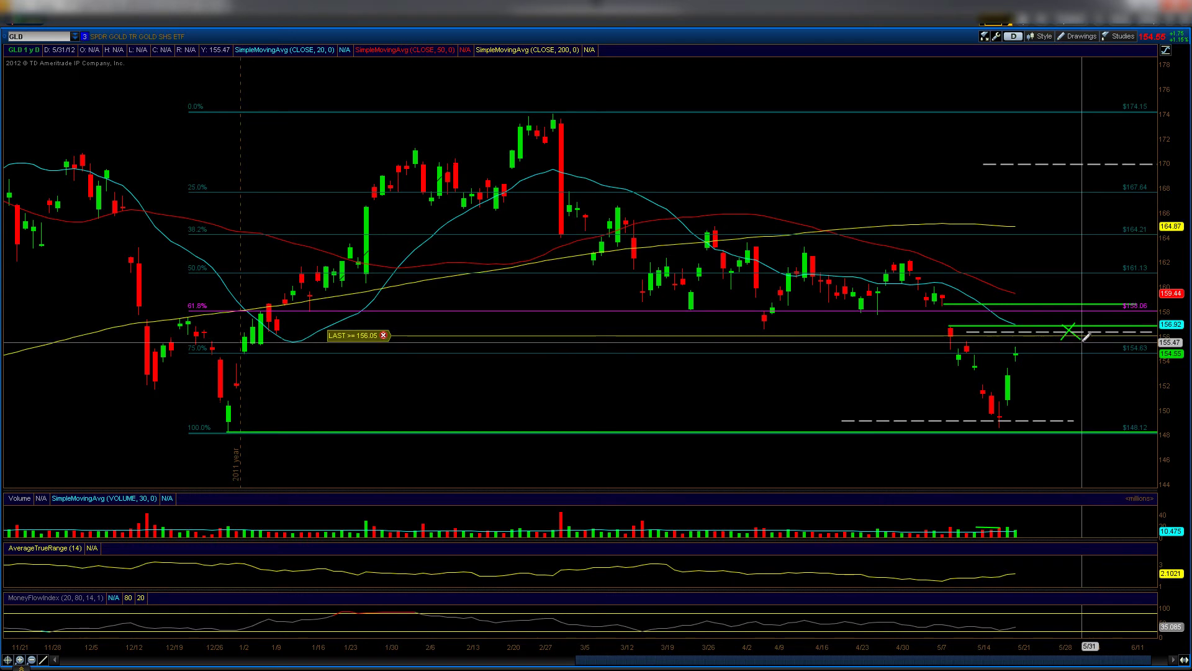
left_click(1051, 297)
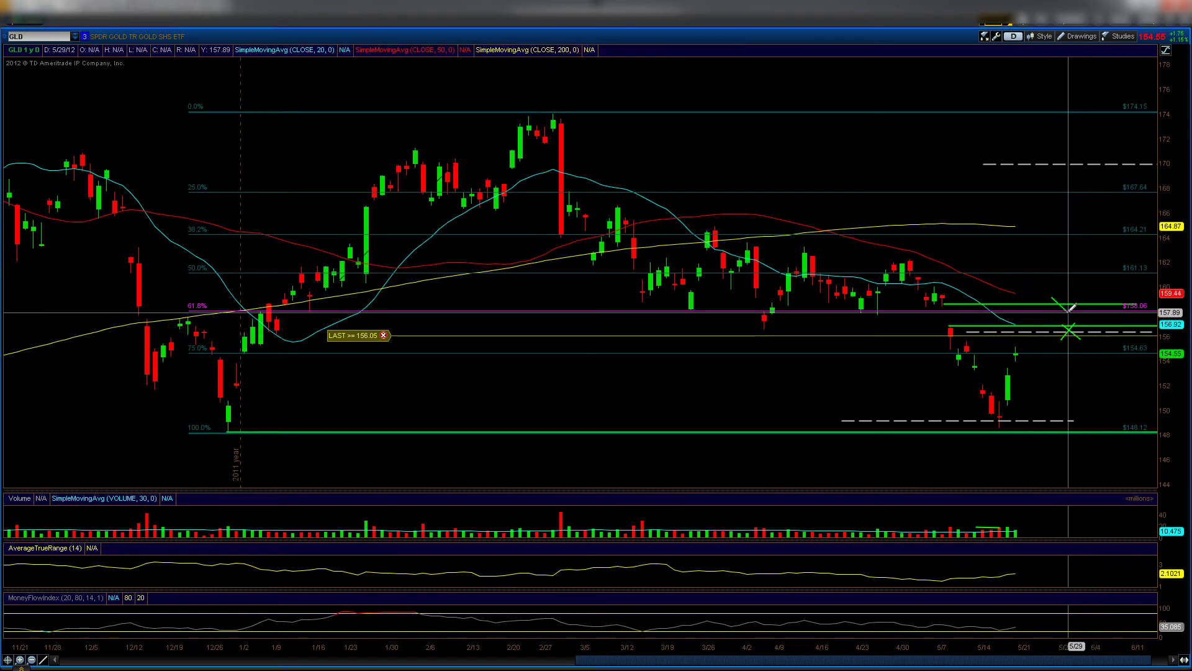
left_click(1059, 306)
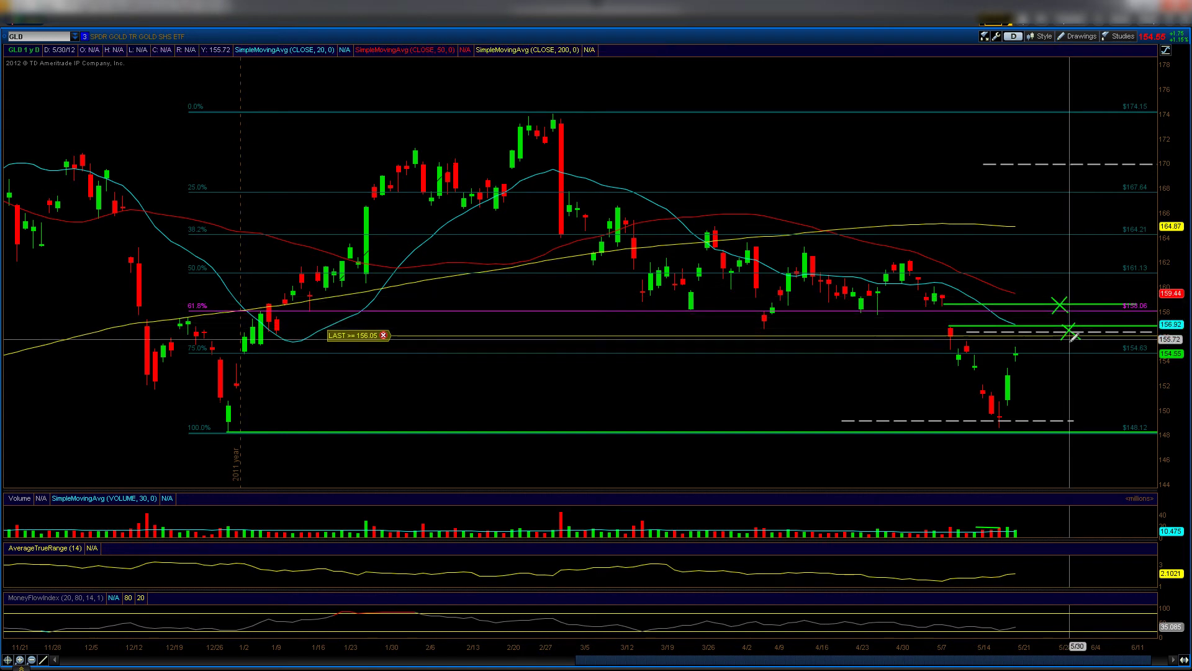
Step: Draw a short, nearly horizontal line at about 159.7 in early June, and delete it
left_click(1087, 290)
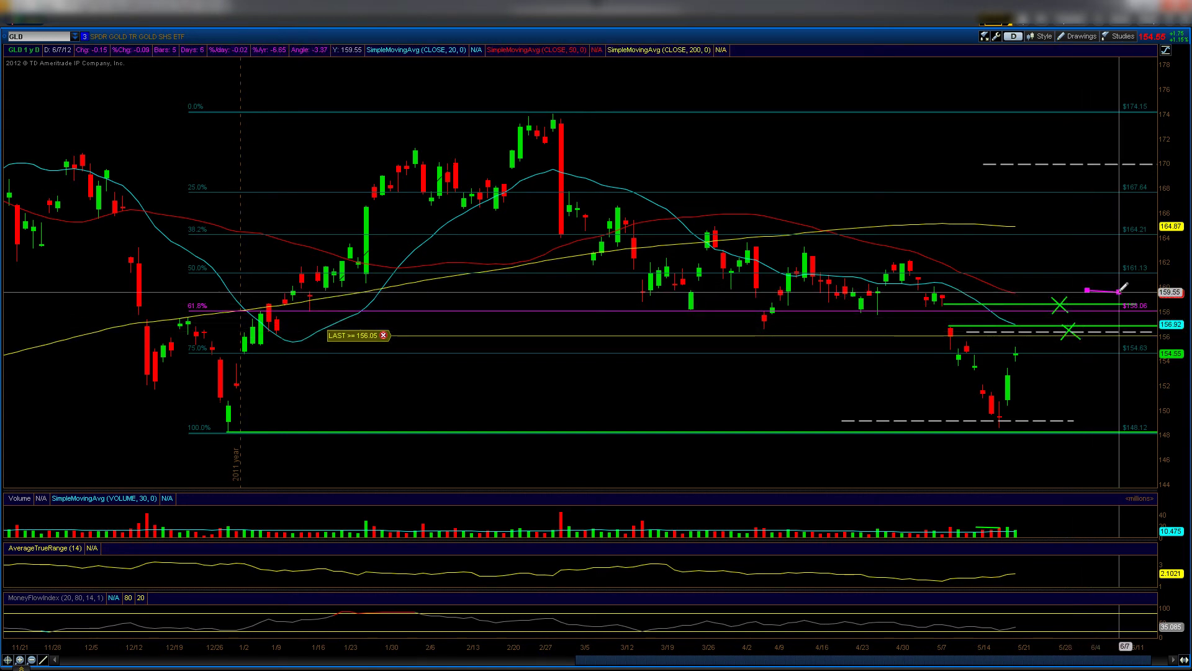
left_click(1121, 289)
left_click(1086, 324)
left_click(1095, 324)
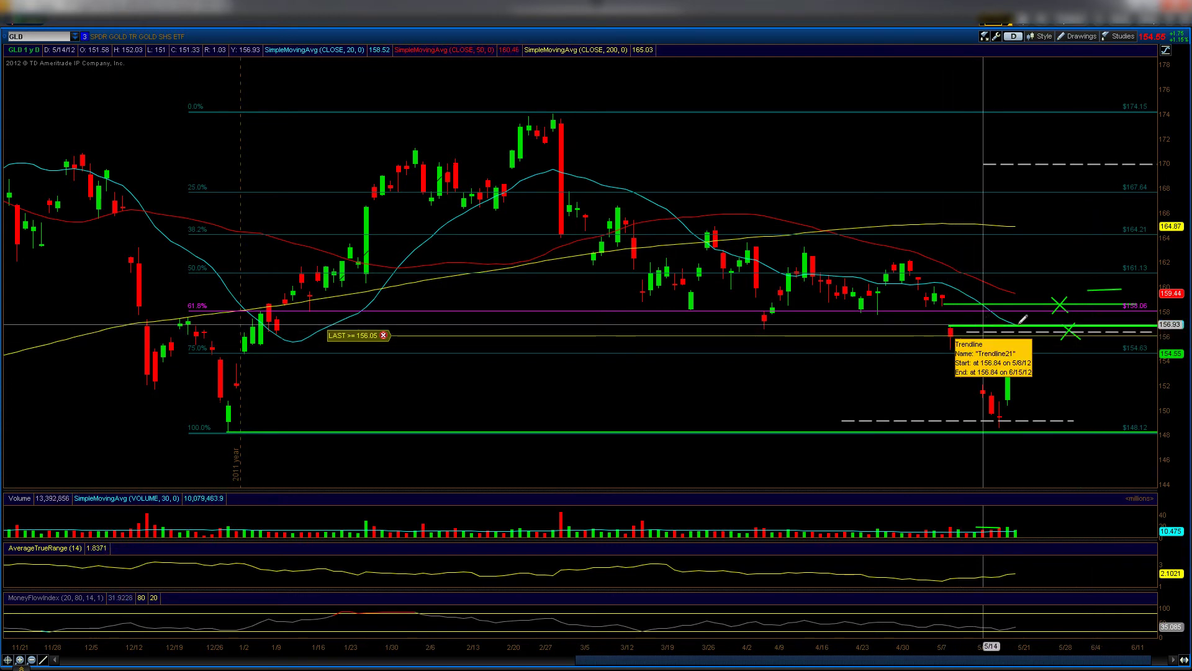
mouse_move(1104, 321)
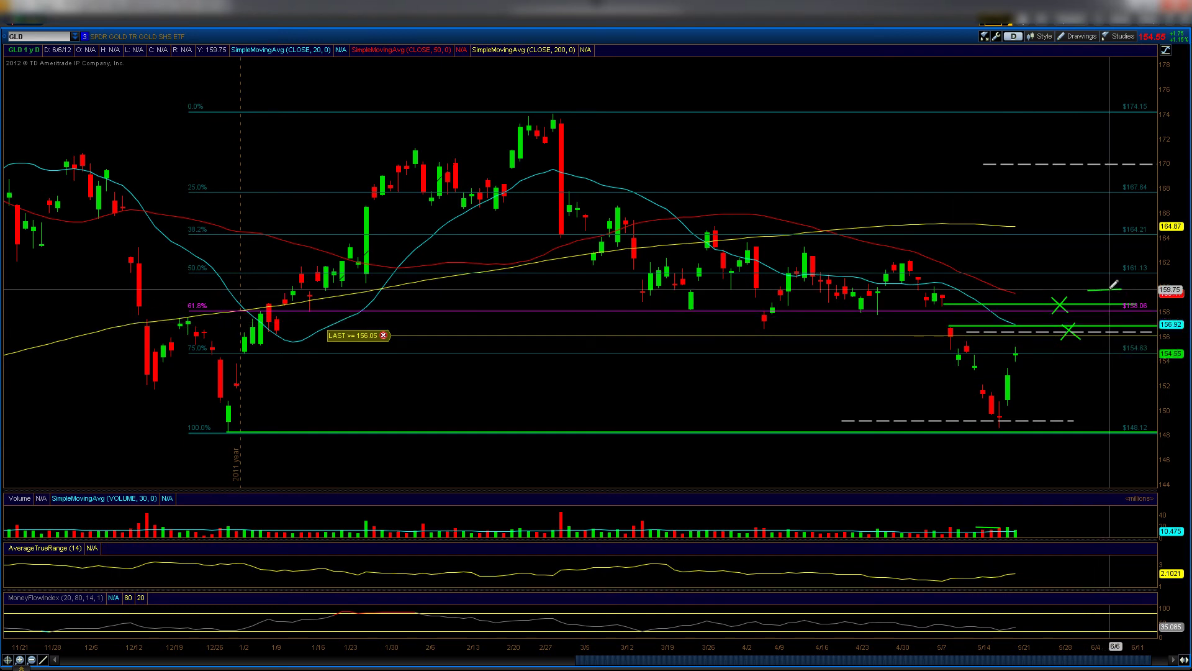
mouse_move(1112, 286)
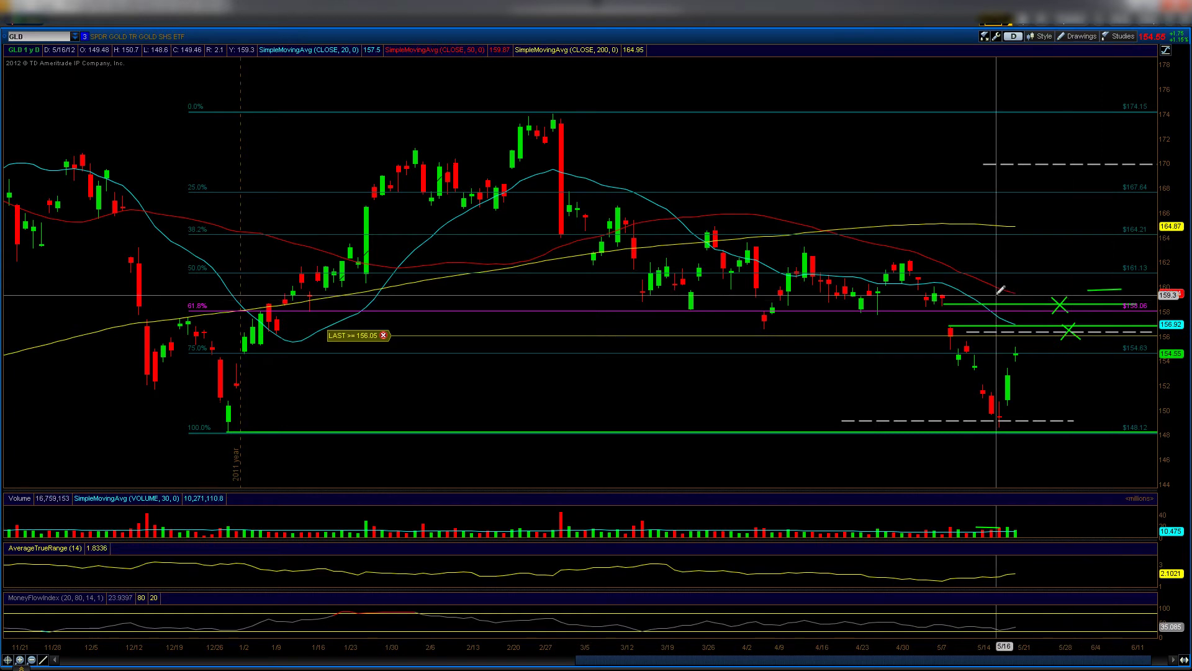
right_click(1104, 290)
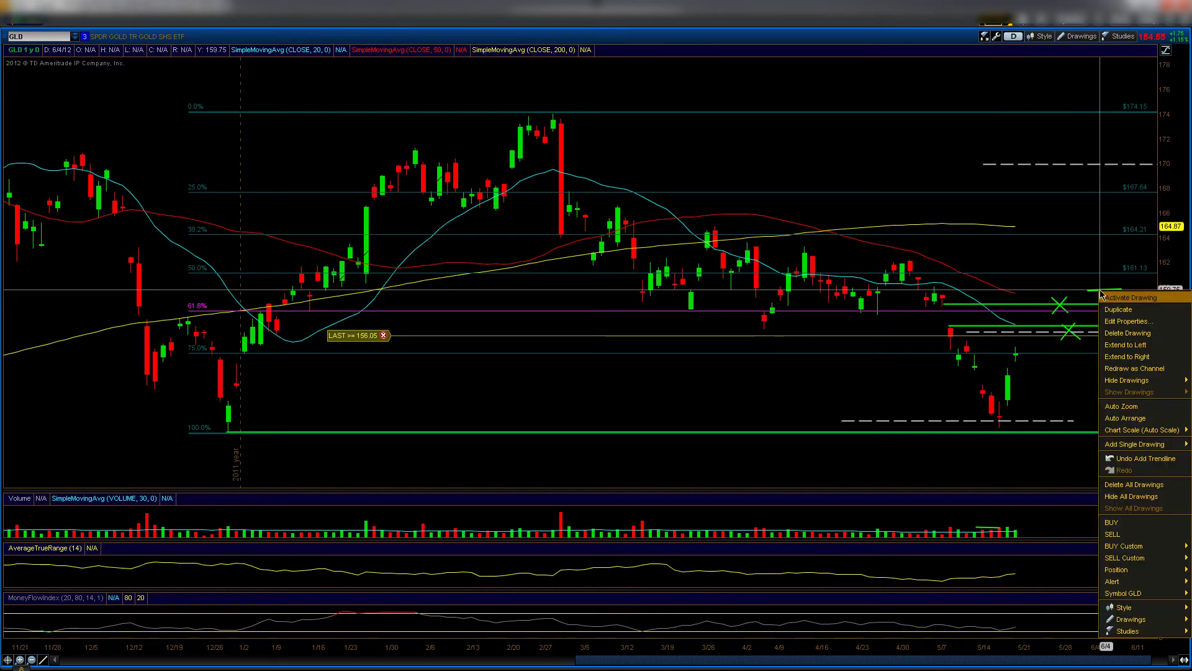
left_click(1112, 323)
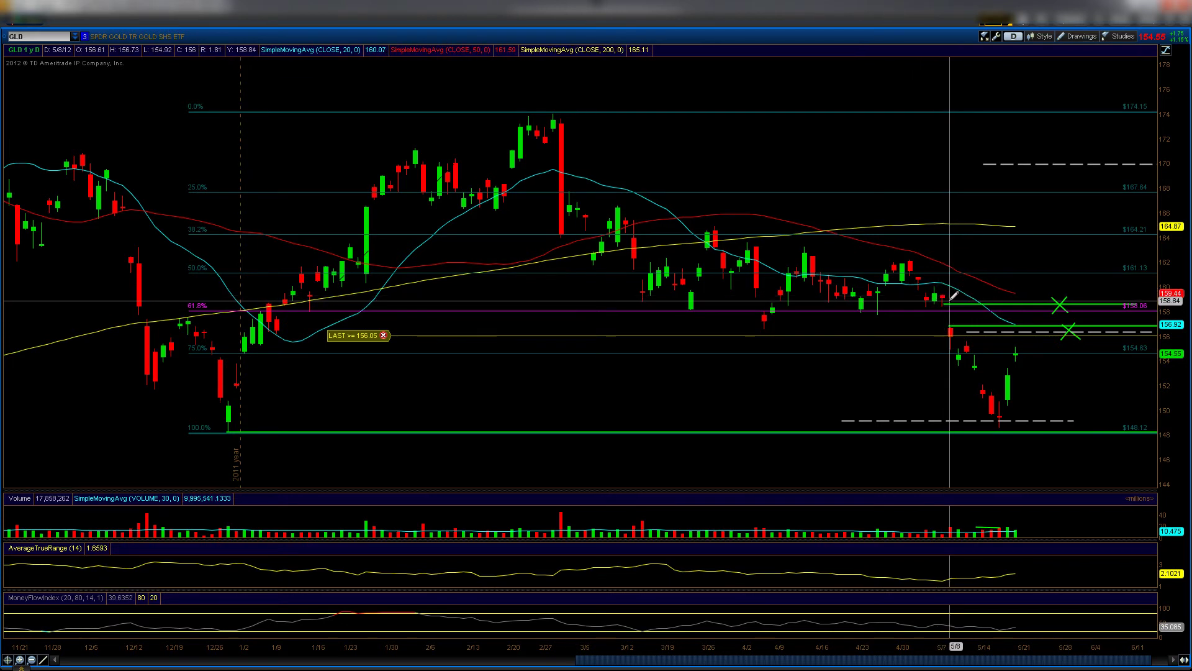
Step: Extend the 50-day moving average with a short falling line, and draw a rising trendline from the mid-December low to about 160.3 on 6/12
left_click(1013, 294)
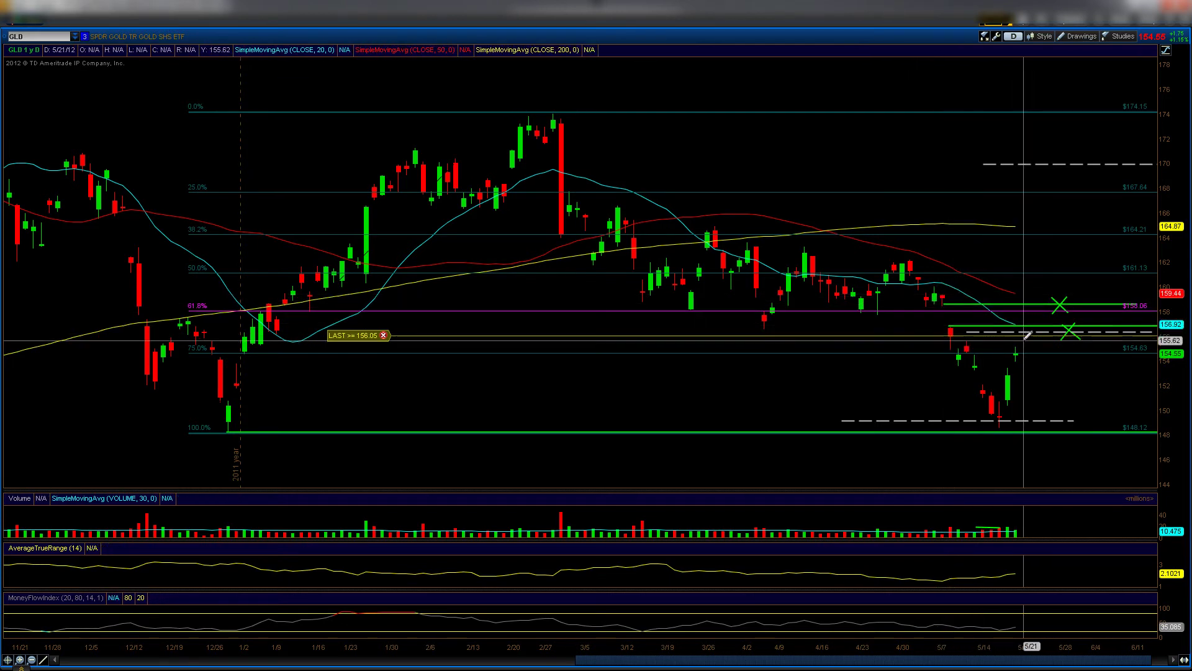
left_click(1044, 304)
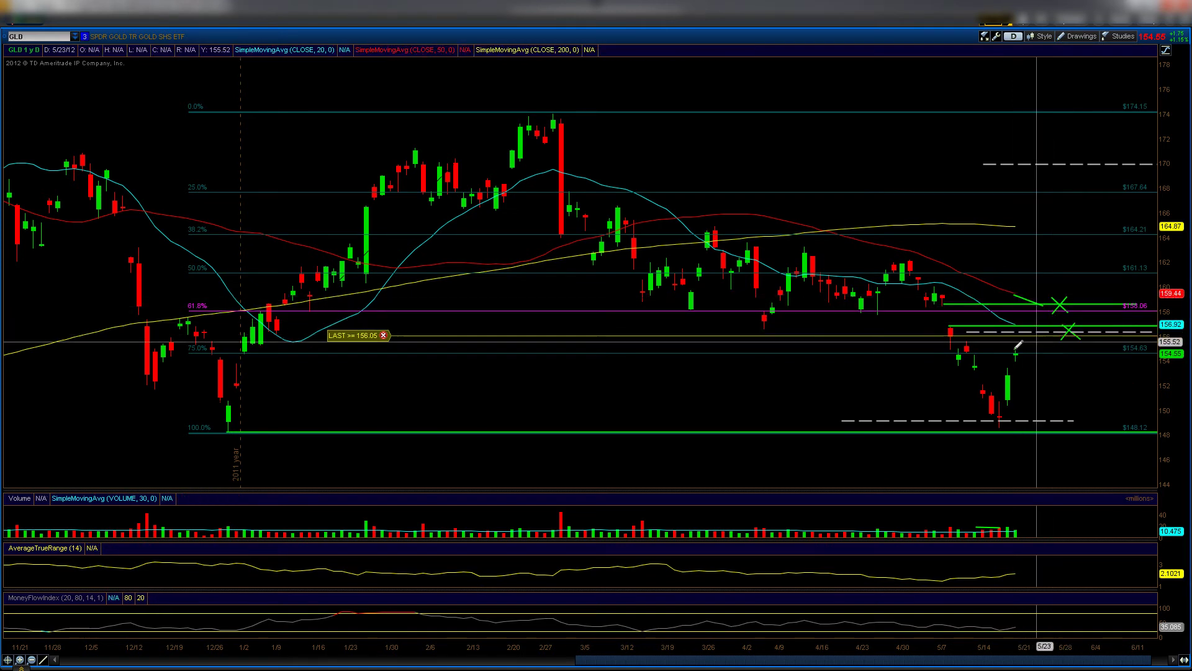
left_click(154, 390)
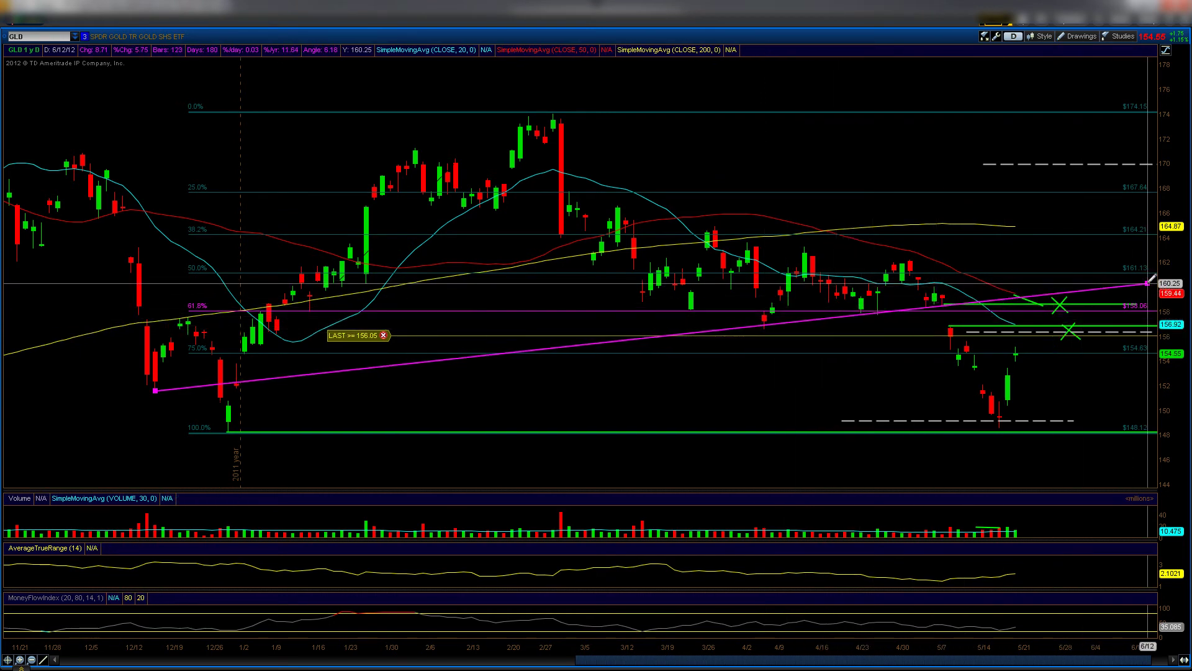
left_click(1148, 281)
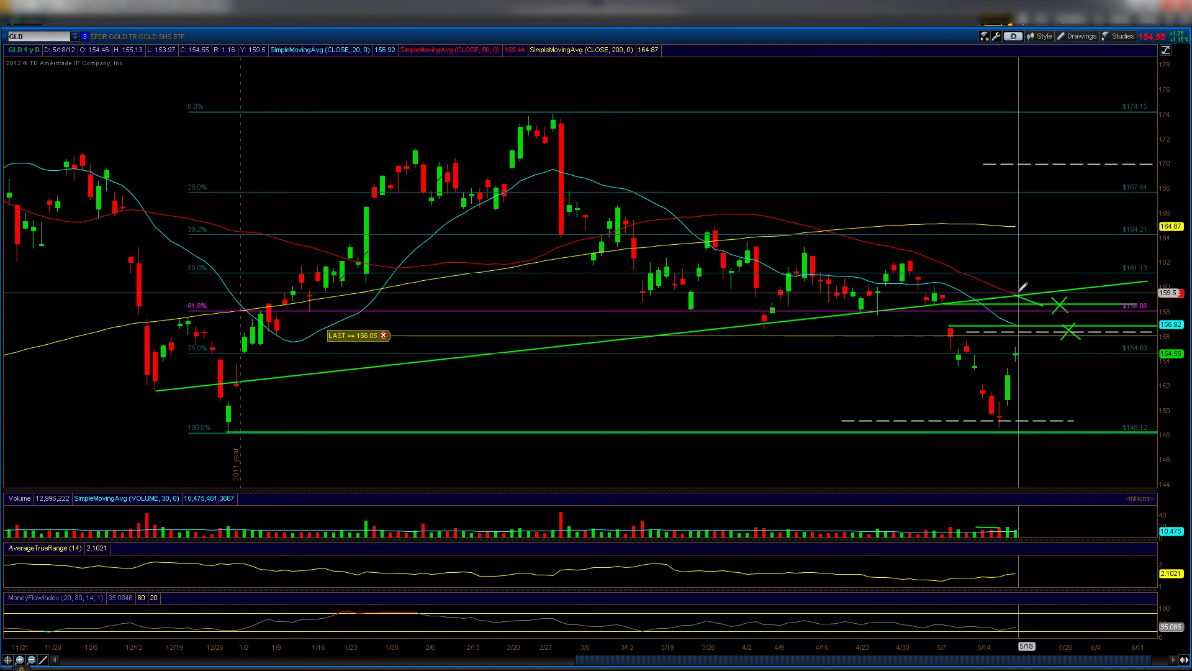
Step: Draw a cross at about 159.4, where the rising trendline meets the end of the 50-day moving average
left_click(1017, 305)
left_click(1035, 288)
left_click(1017, 289)
left_click(1036, 304)
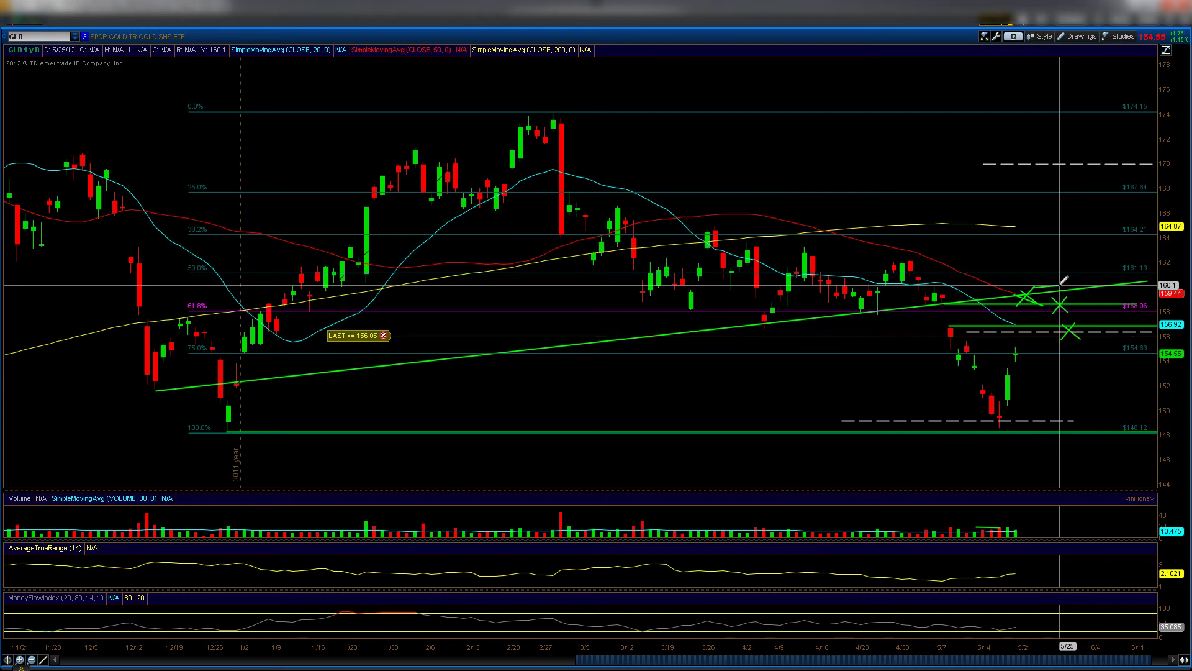
Step: Draw crosses at the end of the 200-day moving average, on the dashed 170 level and on the 0.0% Fibonacci level at about 174
mouse_move(1013, 224)
left_mouse_down()
mouse_move(1033, 239)
mouse_move(1032, 220)
left_mouse_up()
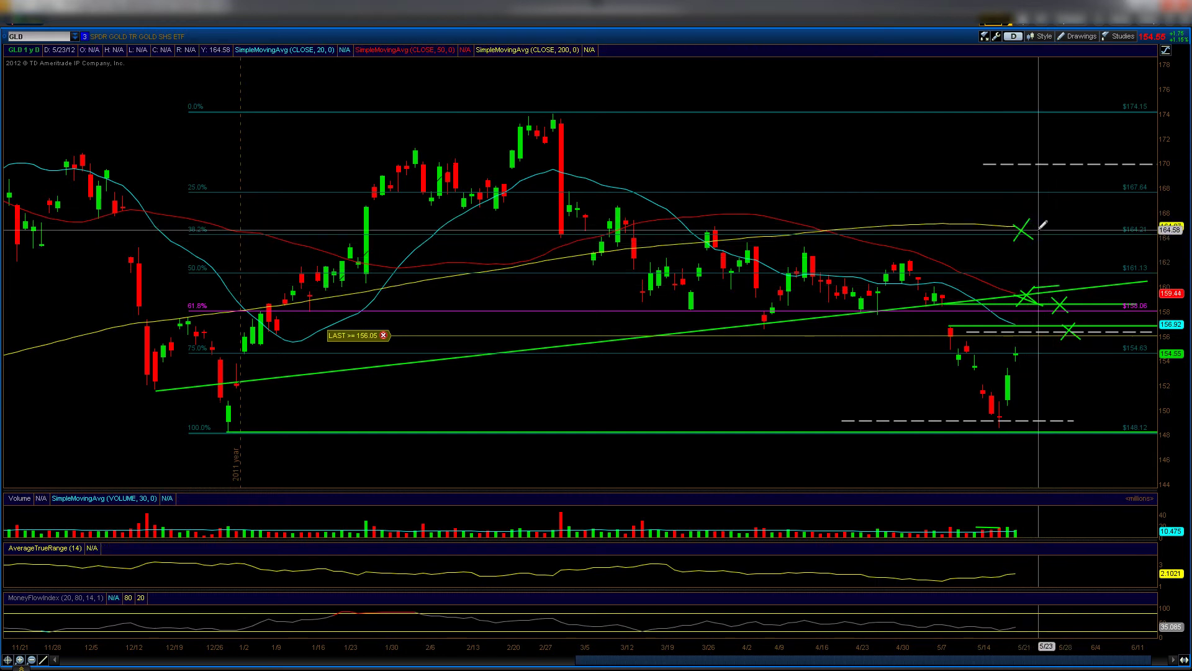
left_click_drag(1043, 156, 1067, 149)
left_click(1067, 148)
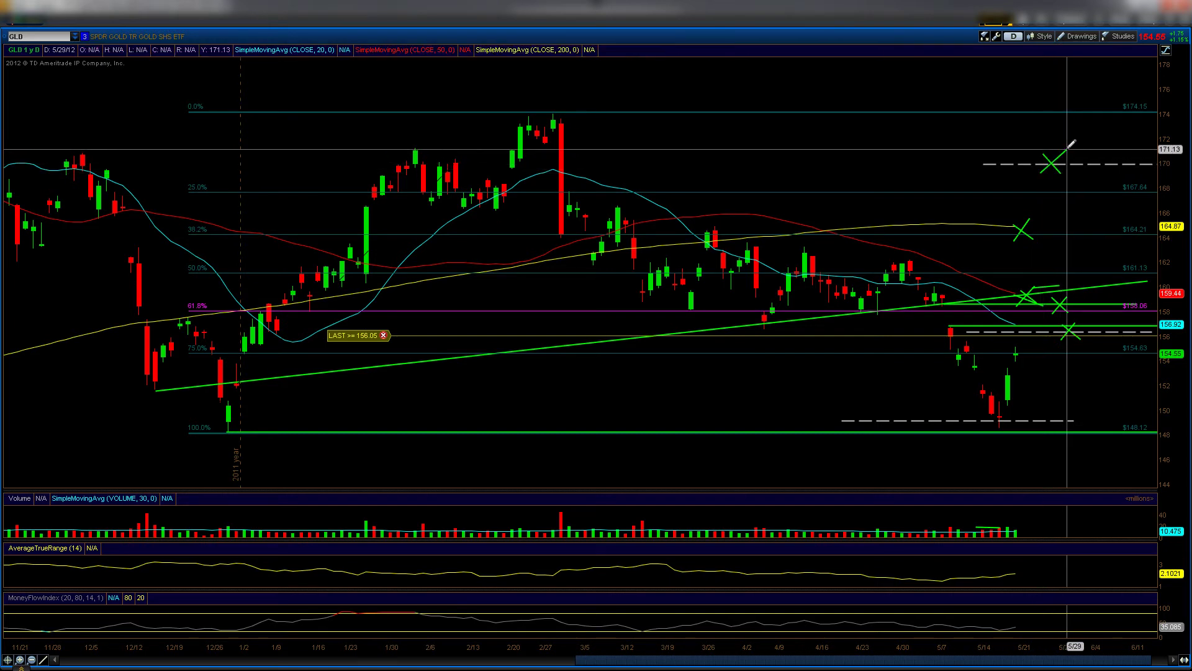
left_click(1043, 96)
left_click(1037, 124)
left_click(1029, 102)
left_click(1054, 126)
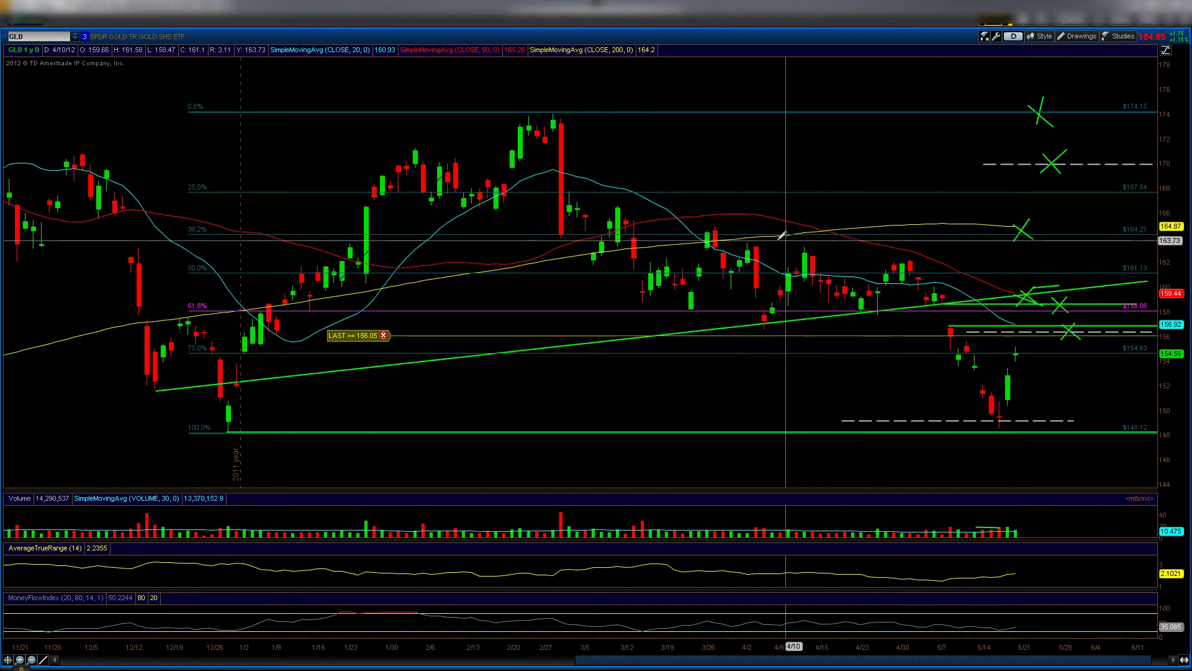
Step: Draw a falling line across the April highs, a near-horizontal line at about 163.7, and short lines at about 165.9 and 168.5
left_click(737, 233)
left_click(954, 257)
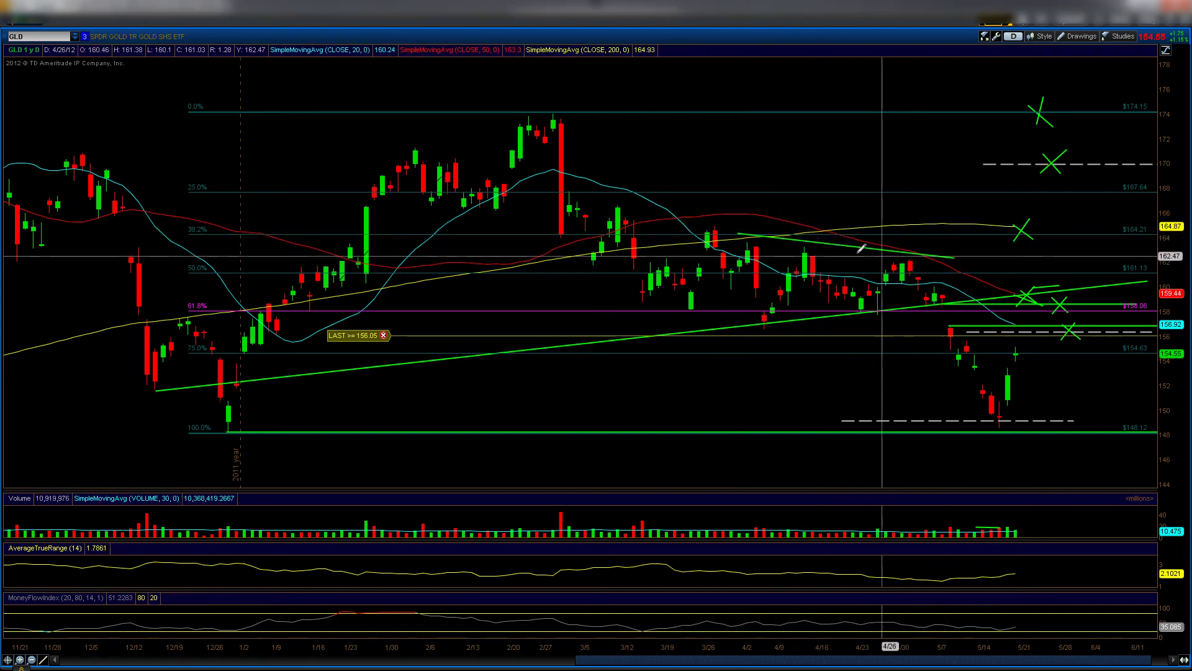
left_click(728, 242)
left_click(964, 238)
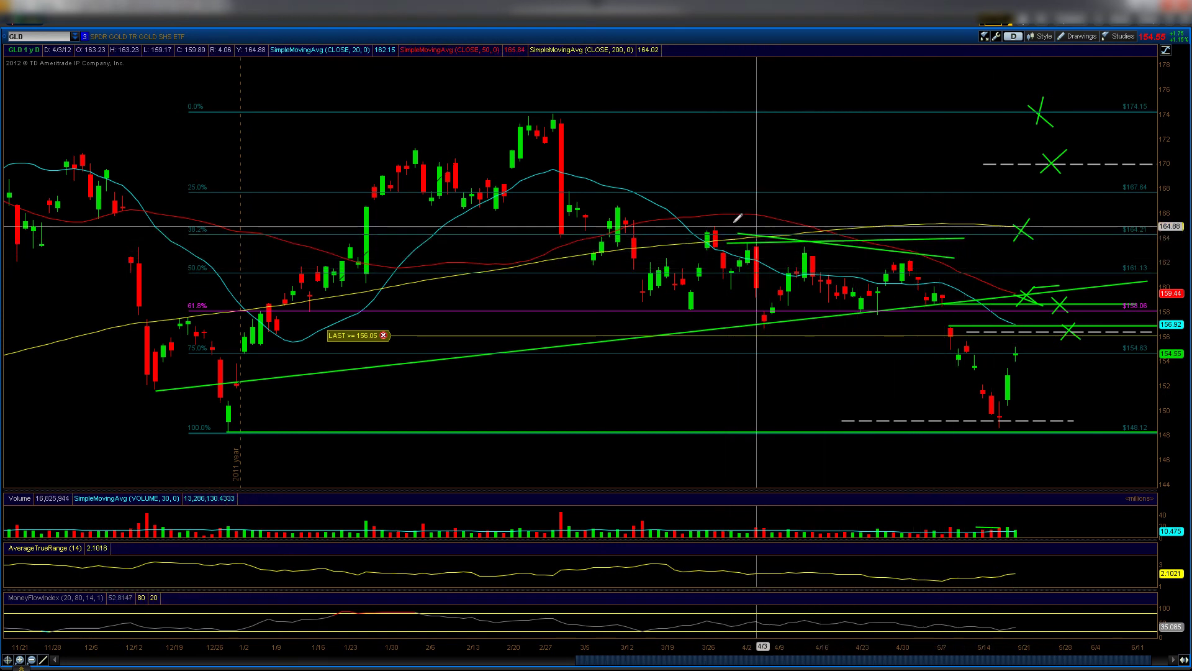
left_click(701, 214)
left_click(739, 214)
left_click(621, 183)
left_click(660, 181)
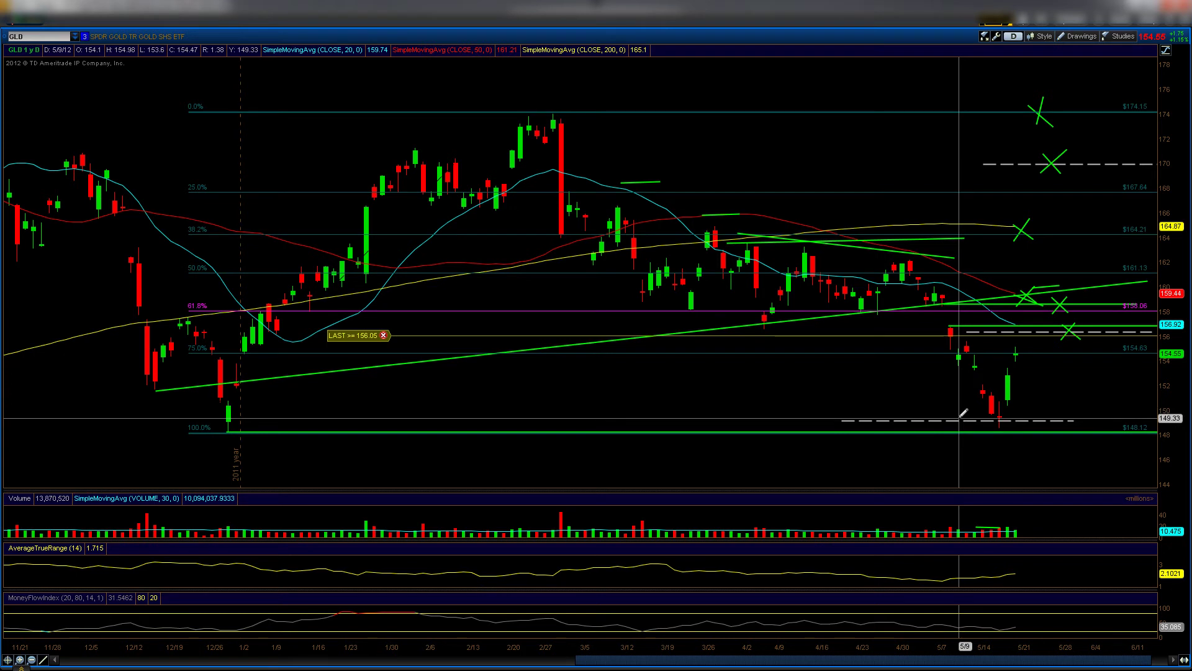
Step: Undo the lines above the March and April candles and the crosses at the 200-day average, 170 and 174
key("ctrl+z")
key("ctrl+z")
key("ctrl+z")
key("ctrl+z")
key("ctrl+z")
key("ctrl+z")
key("ctrl+z")
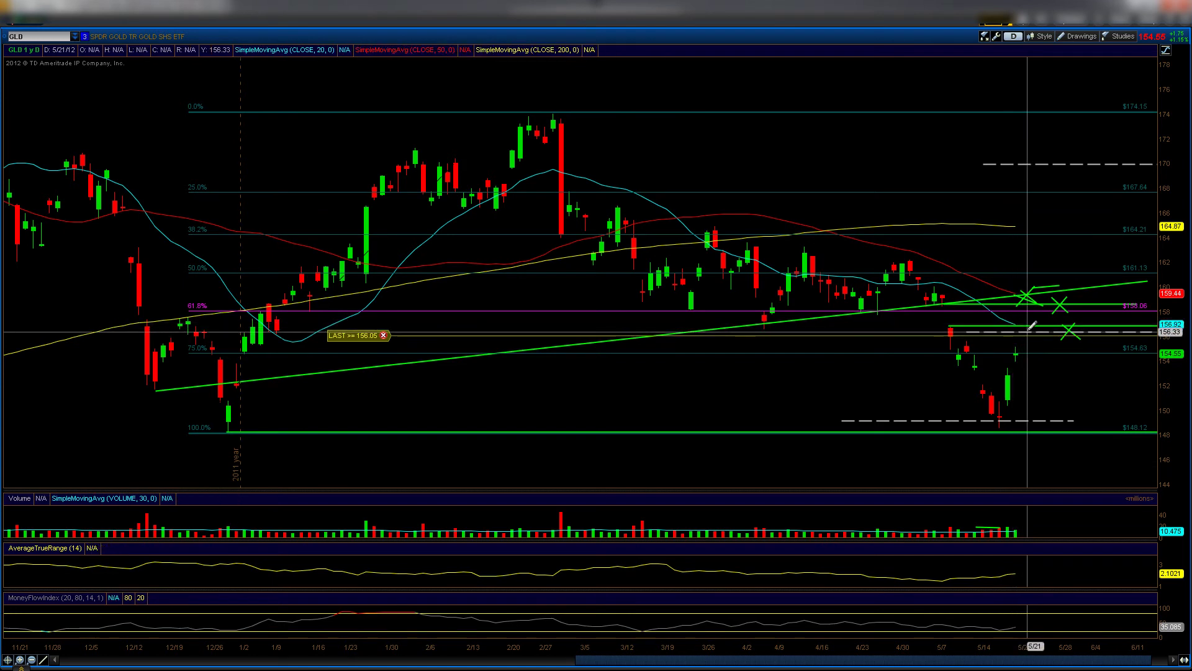
mouse_move(1032, 325)
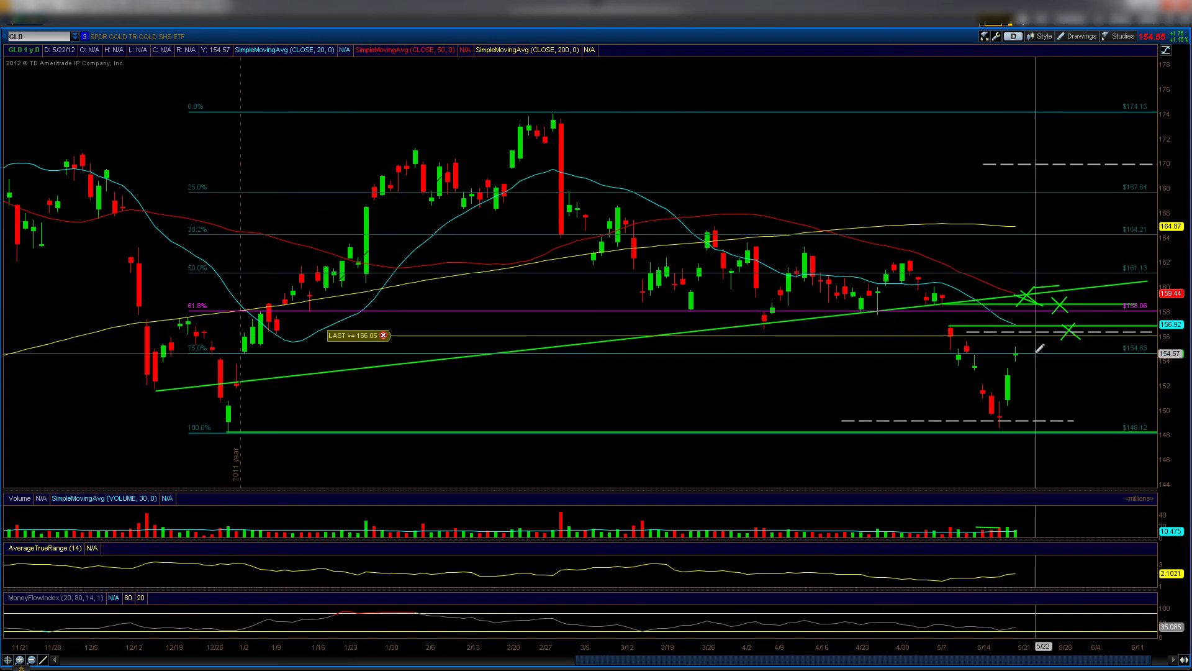
mouse_move(1037, 349)
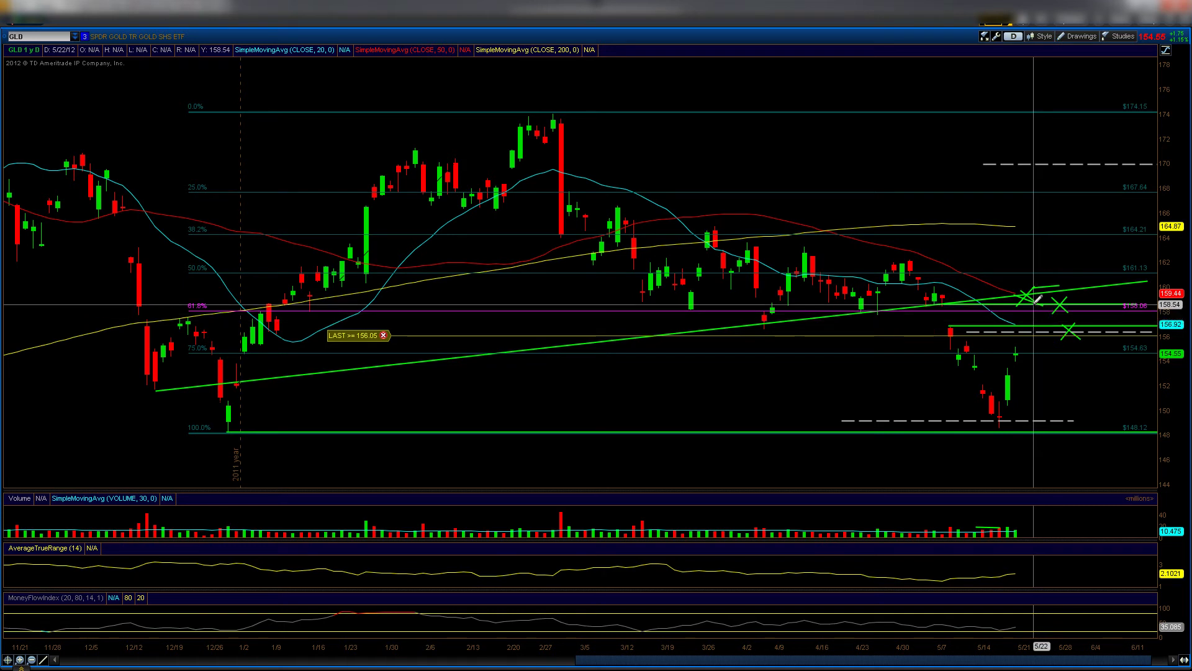
mouse_move(1037, 300)
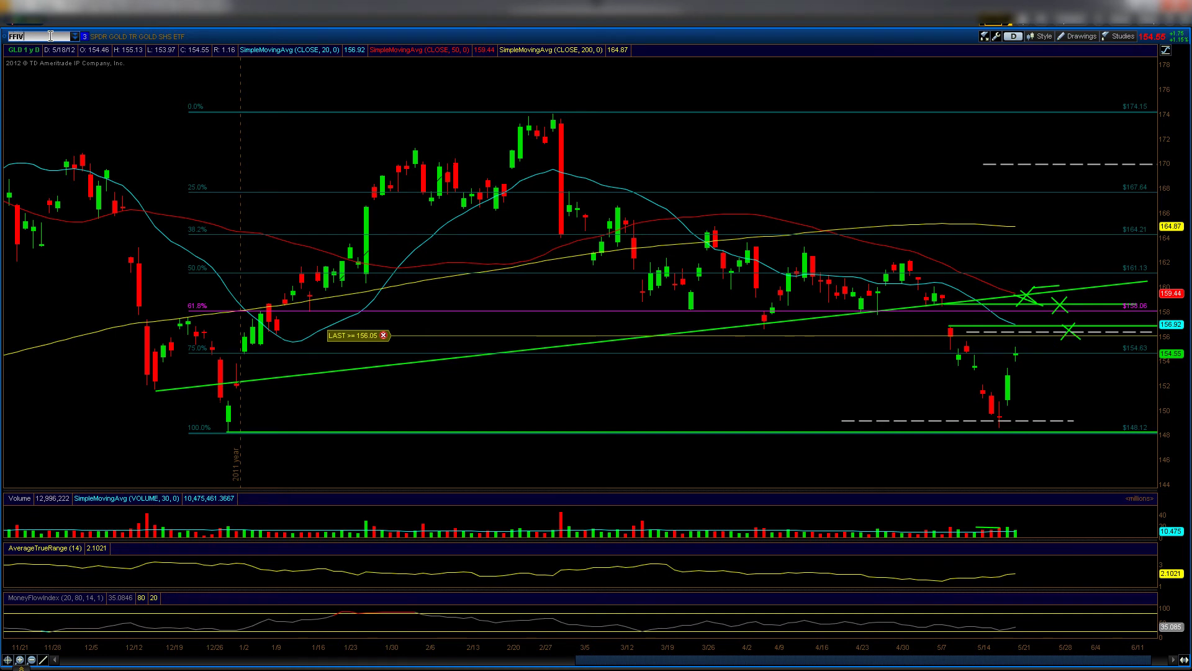
Step: Switch the chart to FFIV and load its saved drawings set
key("Return")
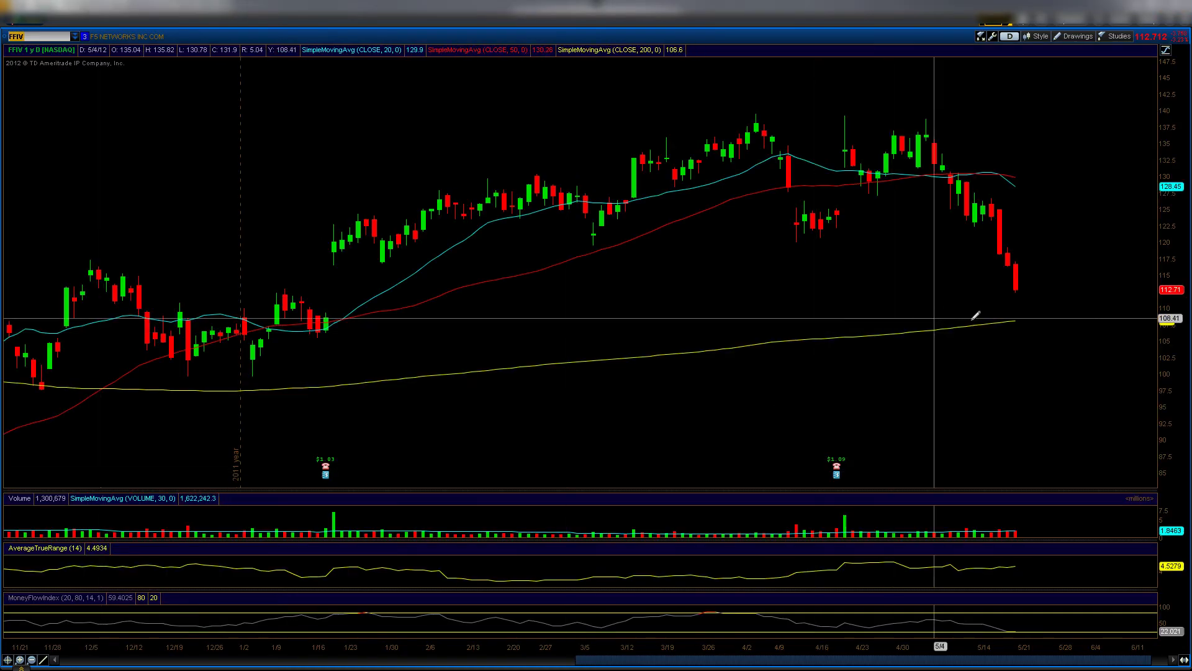
left_click(1075, 36)
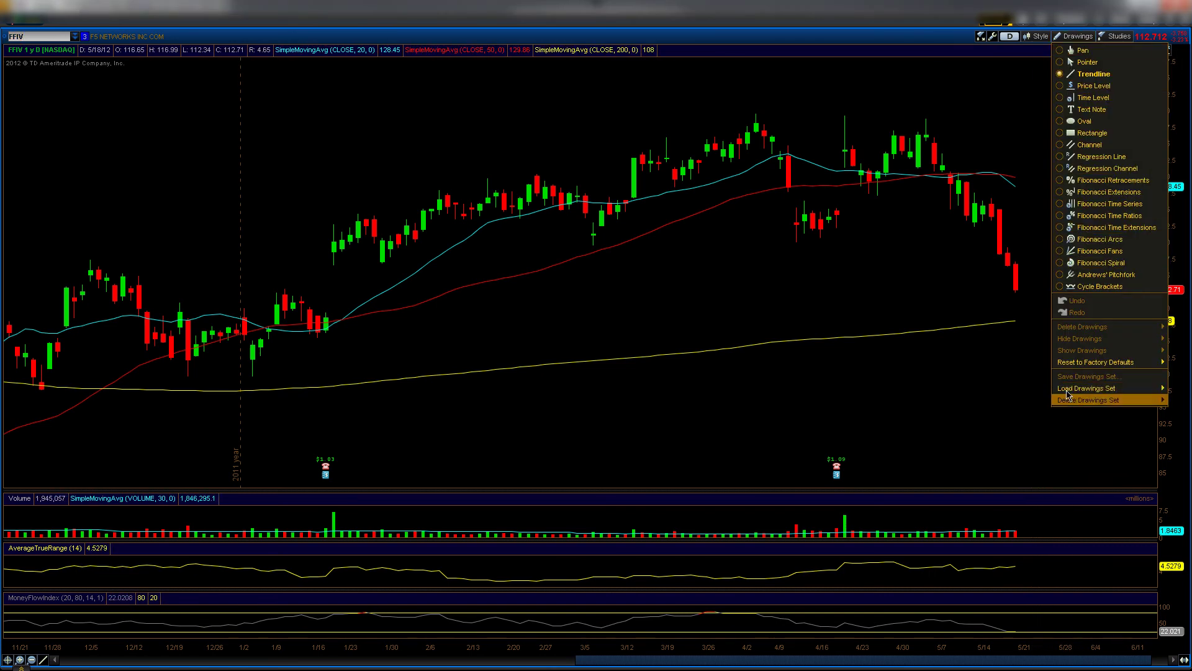
left_click(1173, 388)
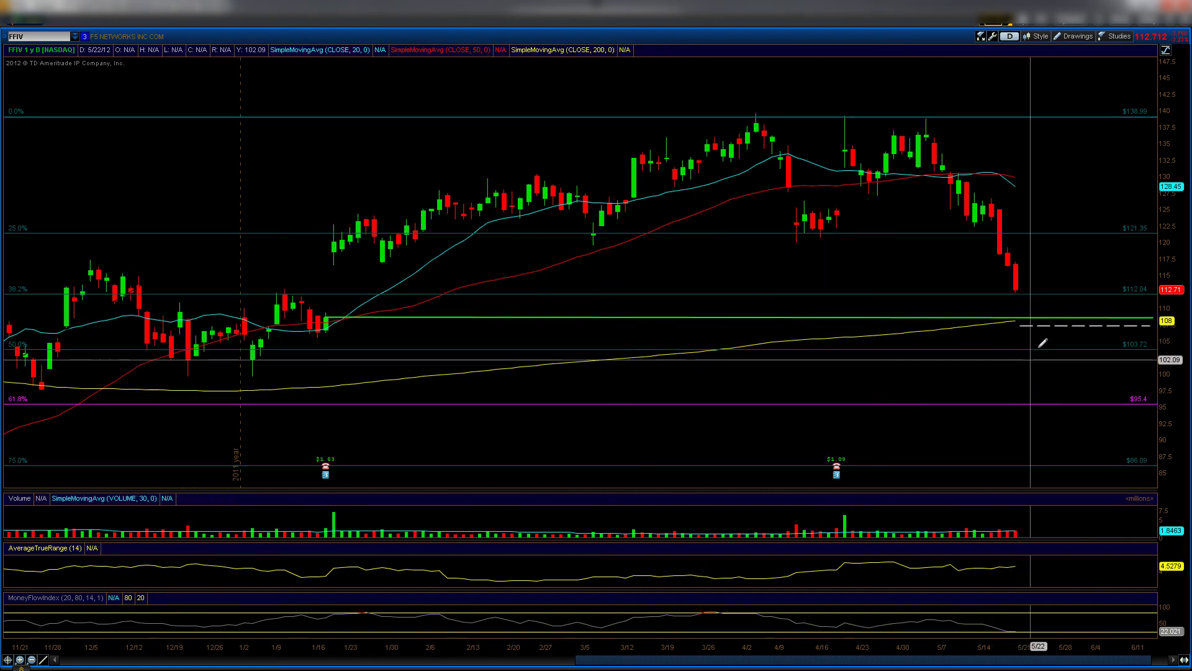
Step: Draw a cross at about 108, where the green support line and the 200-day moving average meet
left_click(1010, 335)
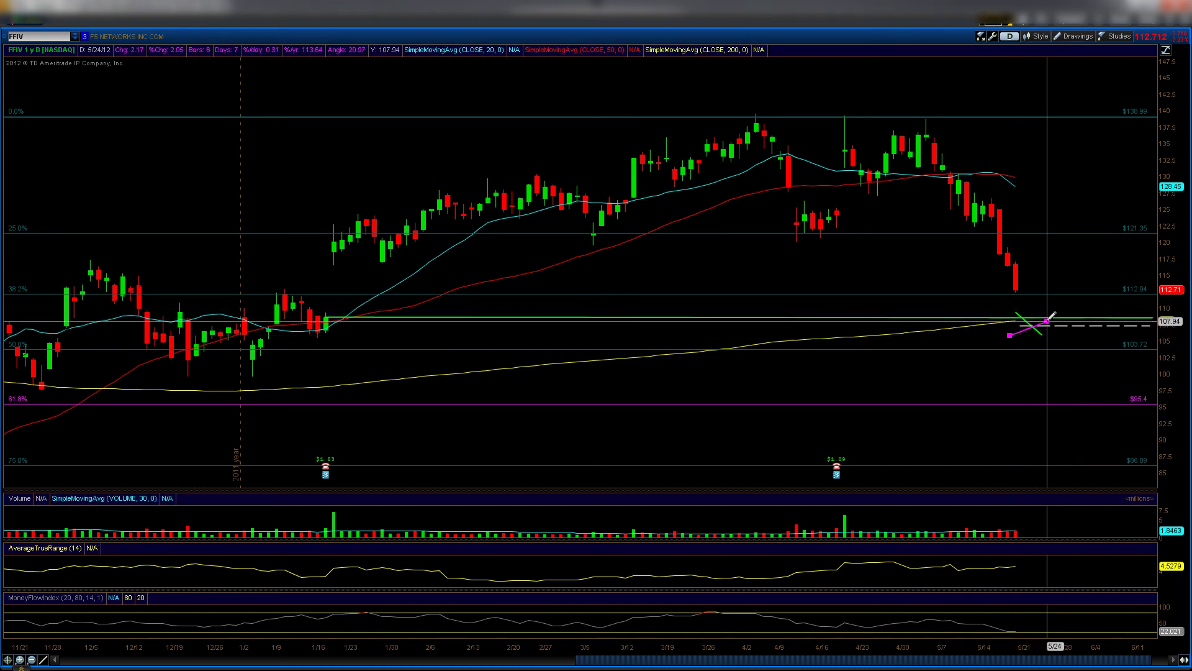
key("Escape")
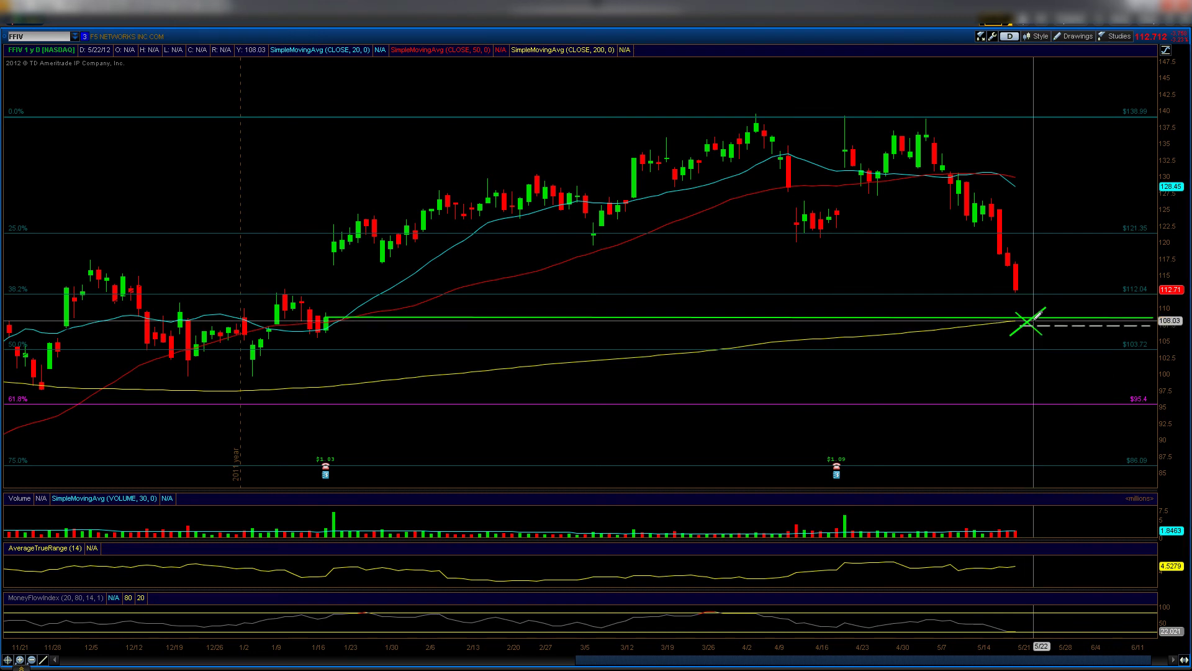
left_click_drag(1036, 315, 1060, 267)
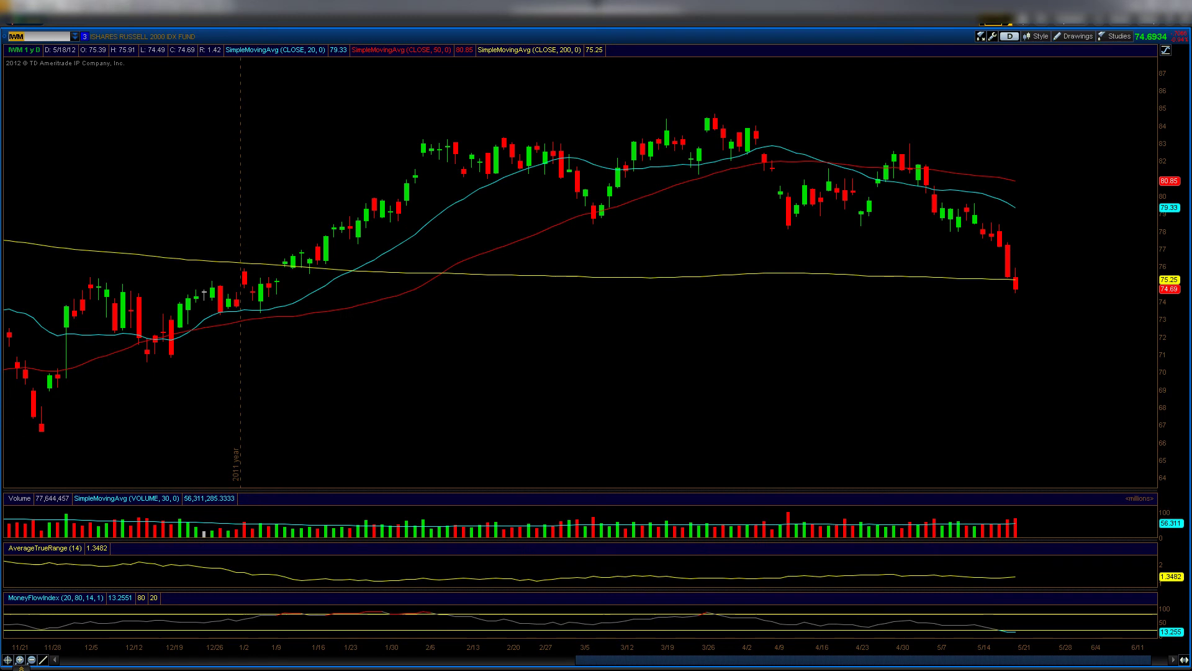
Step: Load the saved drawings set on the IWM chart
left_click(1076, 37)
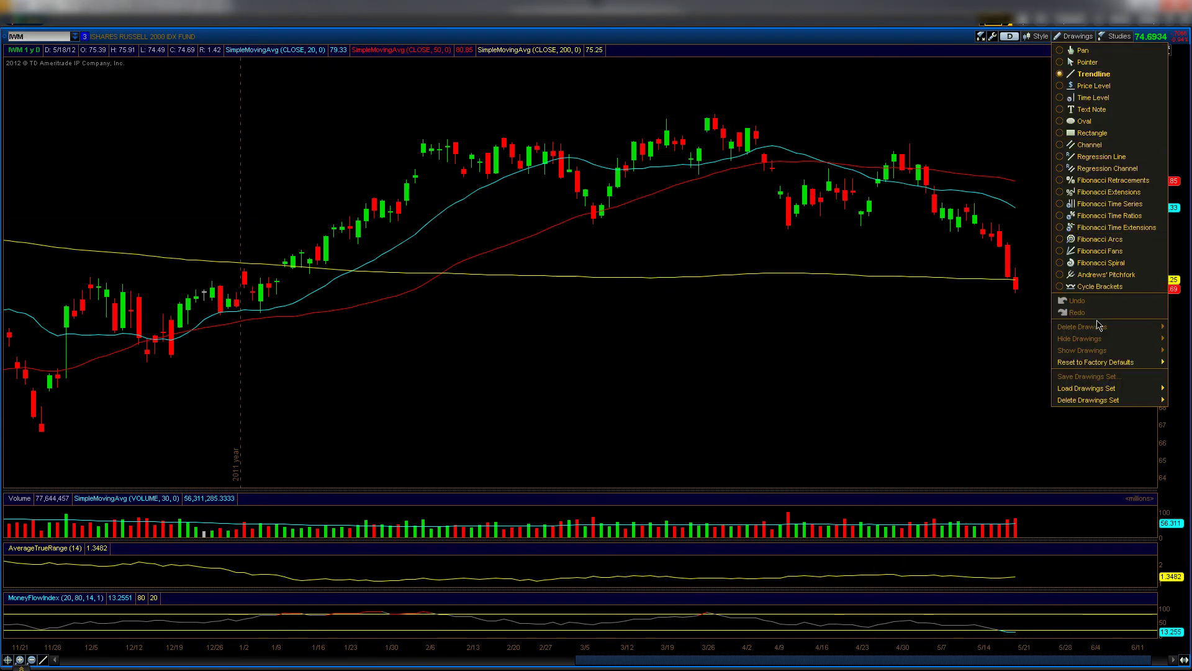
left_click(1174, 392)
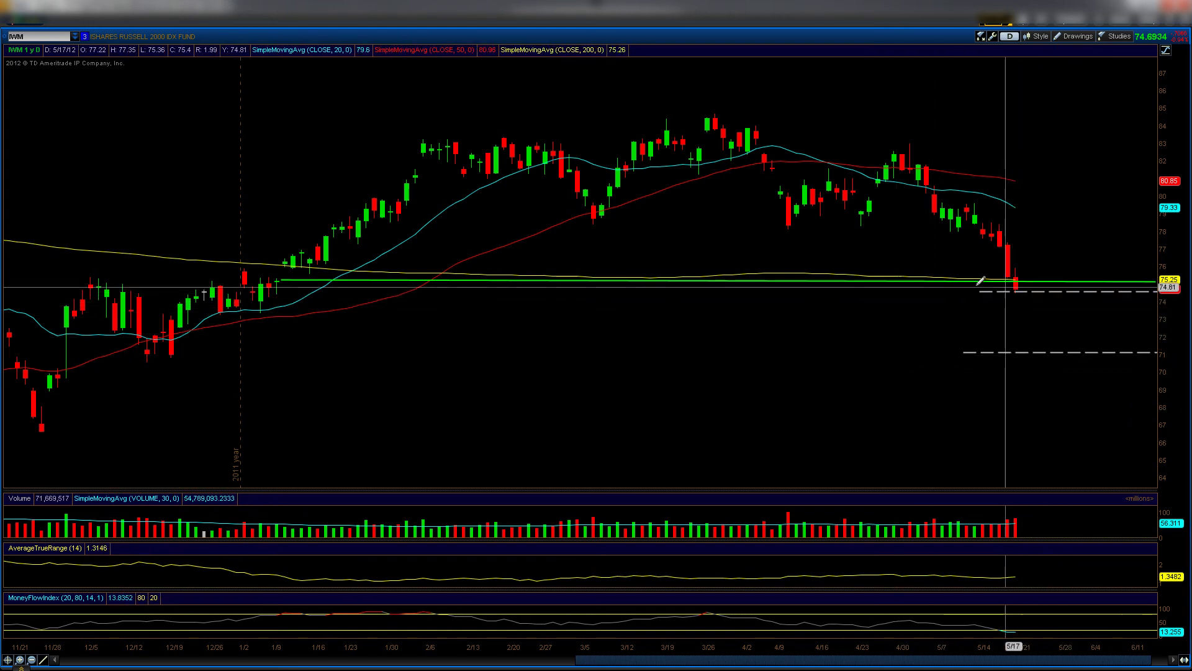
Step: Draw a cross on the green support line at about 75.2 and another on the lower dashed level at about 71.1
mouse_move(996, 272)
left_mouse_down()
mouse_move(1006, 284)
mouse_move(996, 279)
mouse_move(1013, 267)
left_mouse_up()
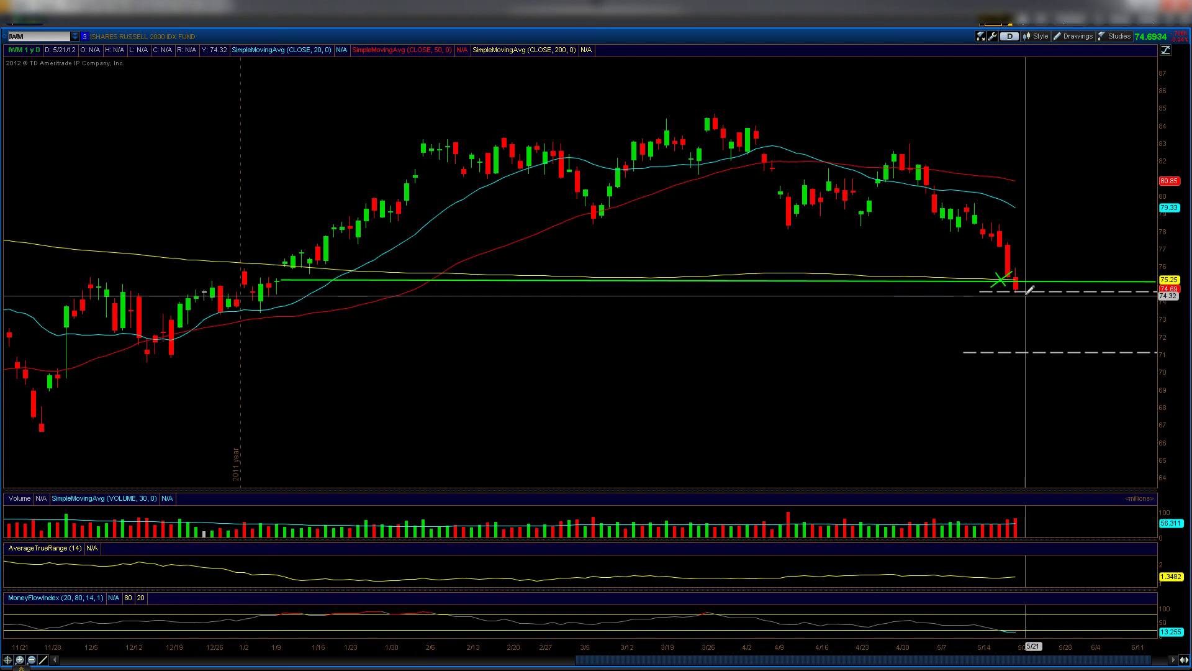
left_click(1059, 350)
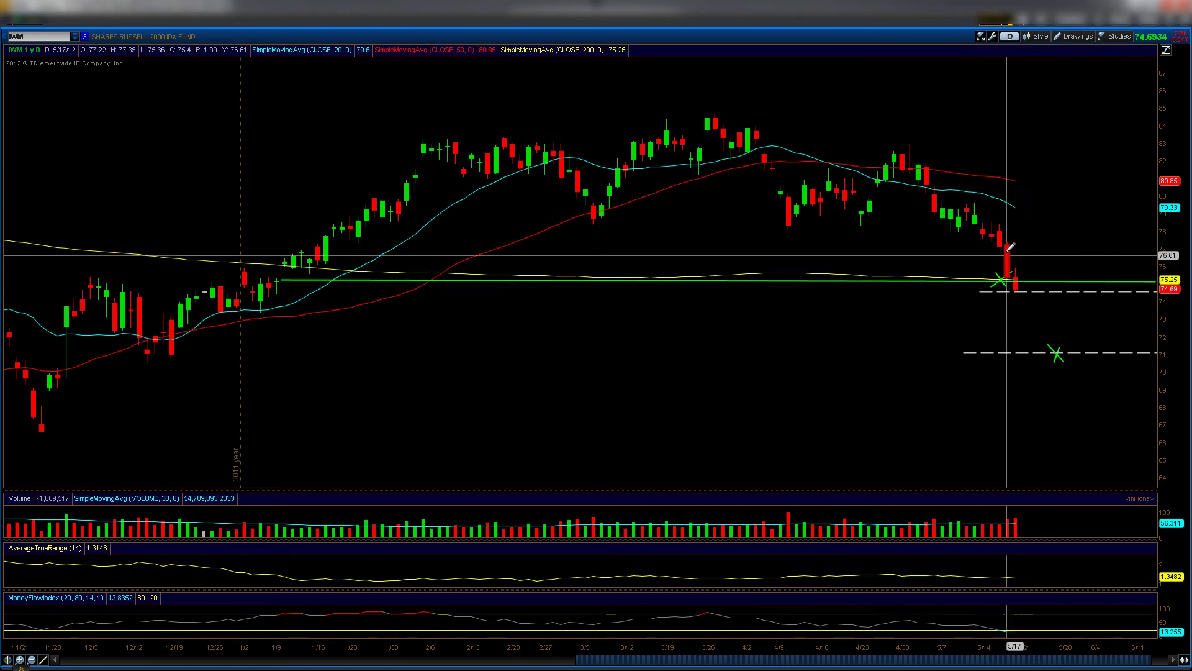
left_click(1016, 284)
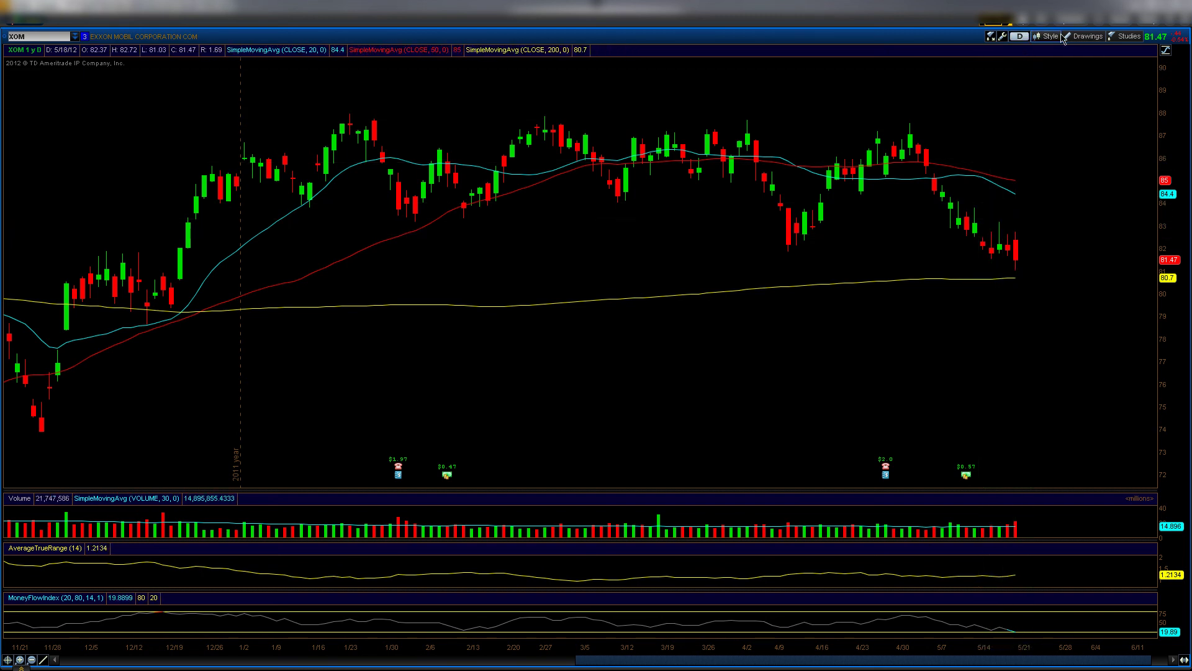
Step: Load the saved drawings set on the XOM chart
left_click(1084, 36)
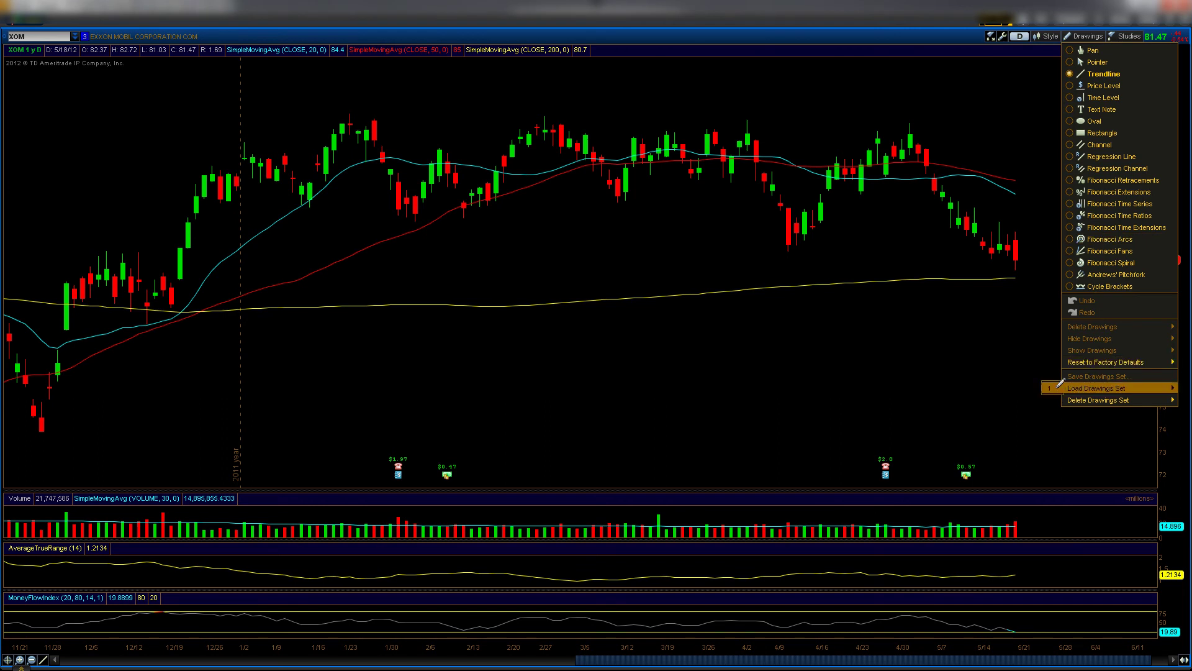
left_click(1051, 388)
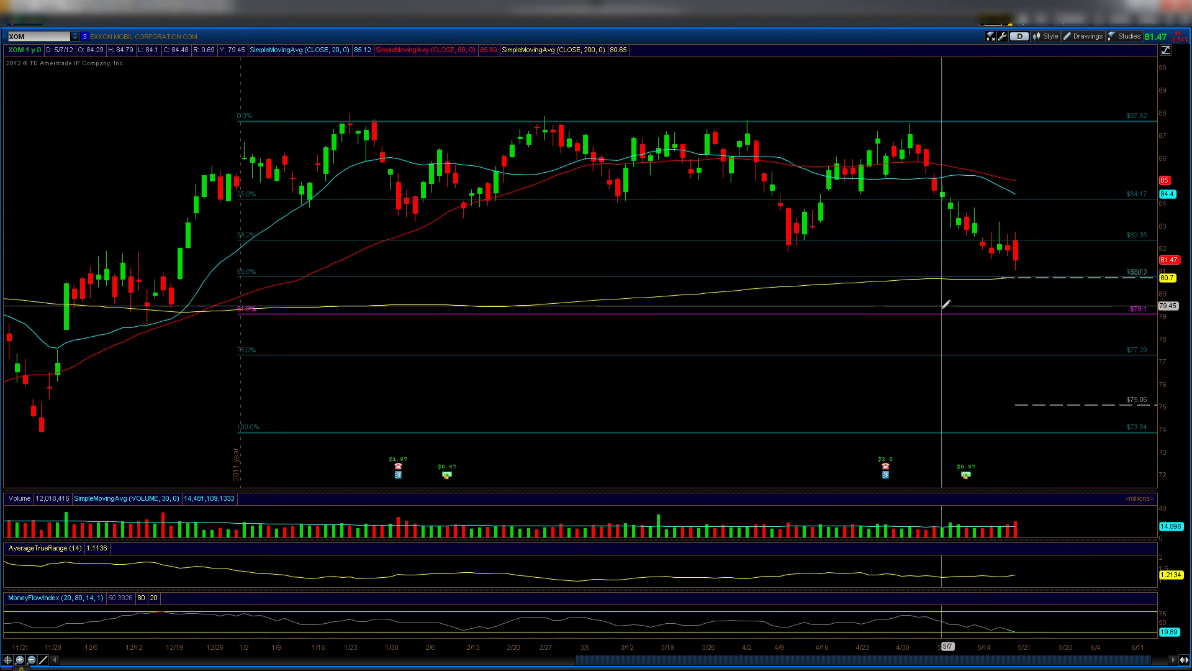
Step: Draw a cross on the 200-day moving average near 80.7 and a near-horizontal support line from the early-December highs at about 81
left_click(984, 287)
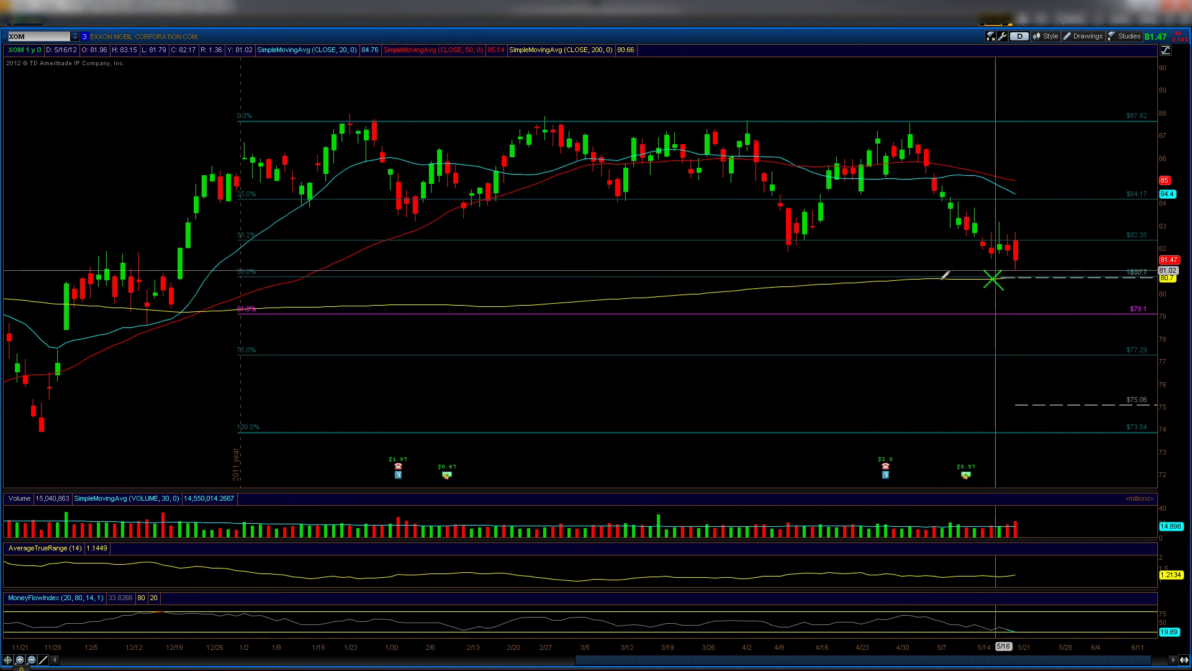
left_click(91, 271)
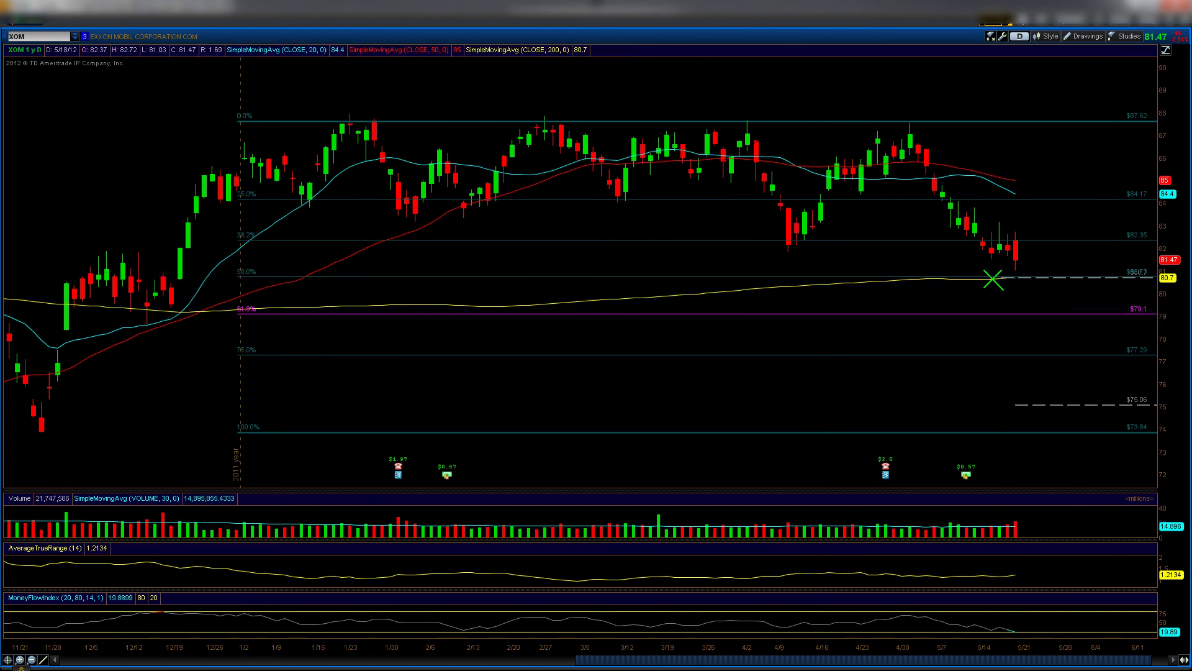
left_click(1129, 274)
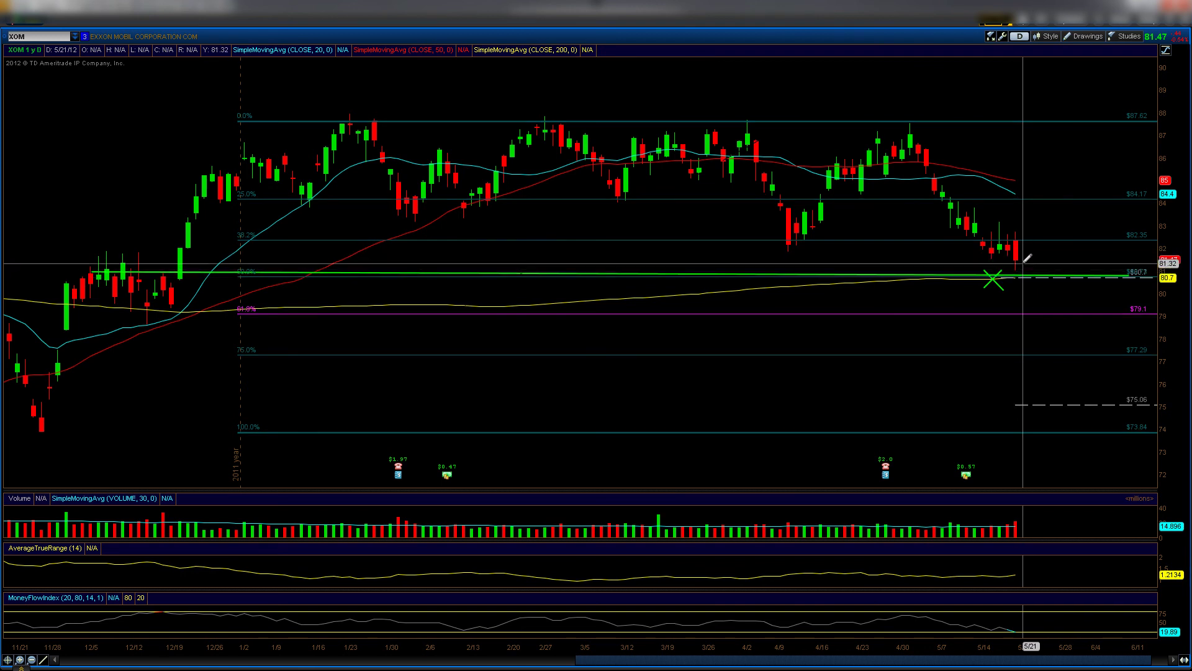
Step: Draw a narrow cross beside the 5/18 candle and trace the May decline with a zigzag from about 87.3 down to 79.2
left_click_drag(1021, 266, 1032, 244)
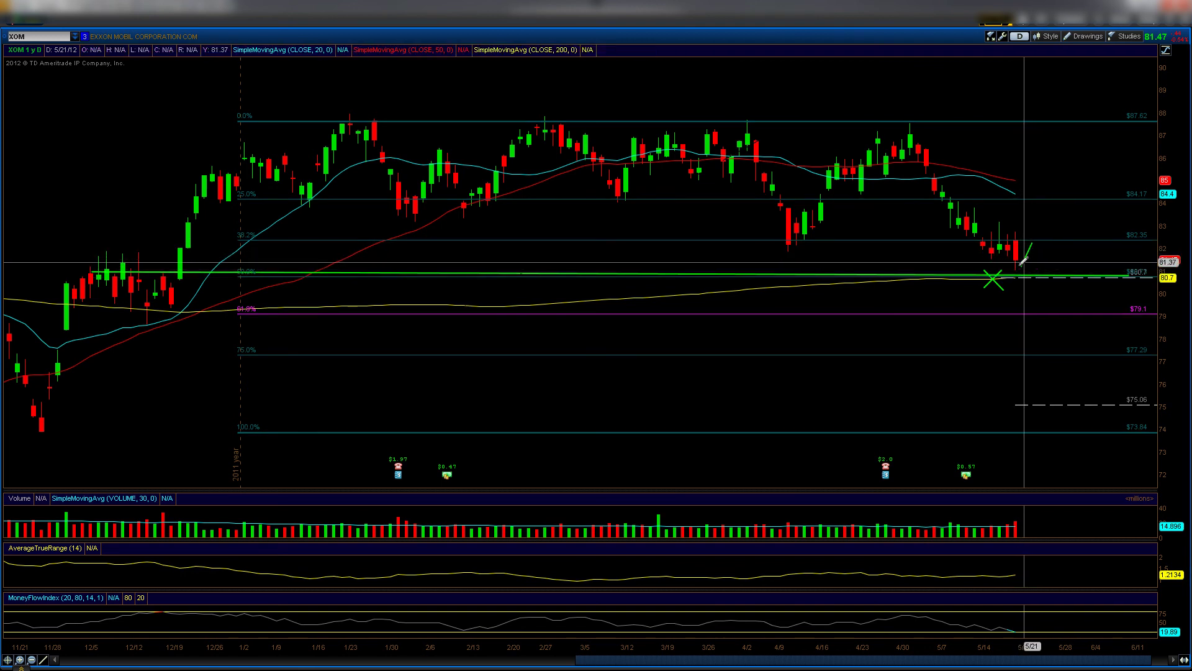
left_click_drag(1023, 247, 1032, 277)
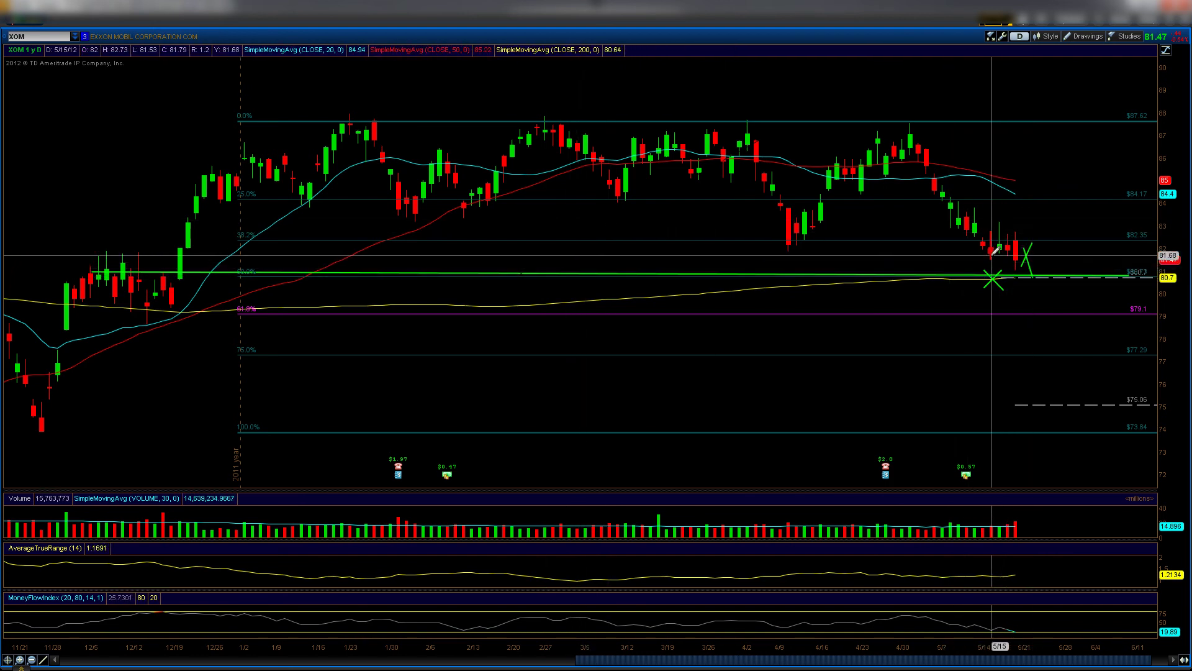
mouse_move(903, 127)
left_mouse_down()
mouse_move(991, 261)
mouse_move(1023, 240)
mouse_move(1037, 310)
left_mouse_up()
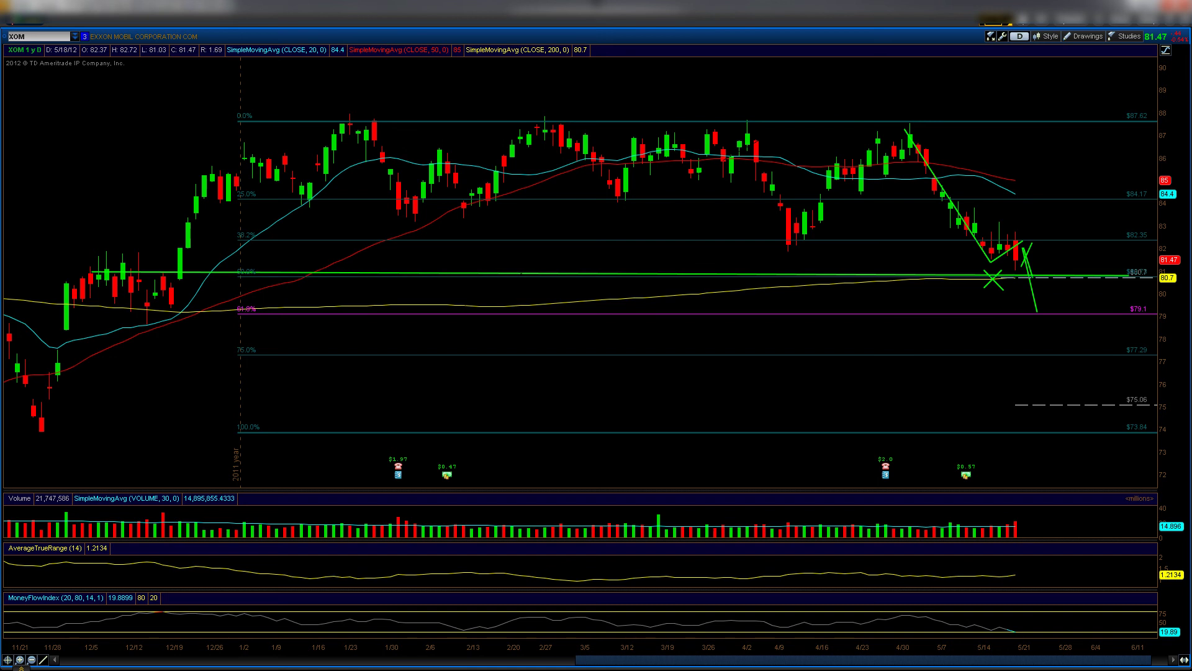
Step: Switch the chart to USO and load its saved drawings set
type("USO")
key("Return")
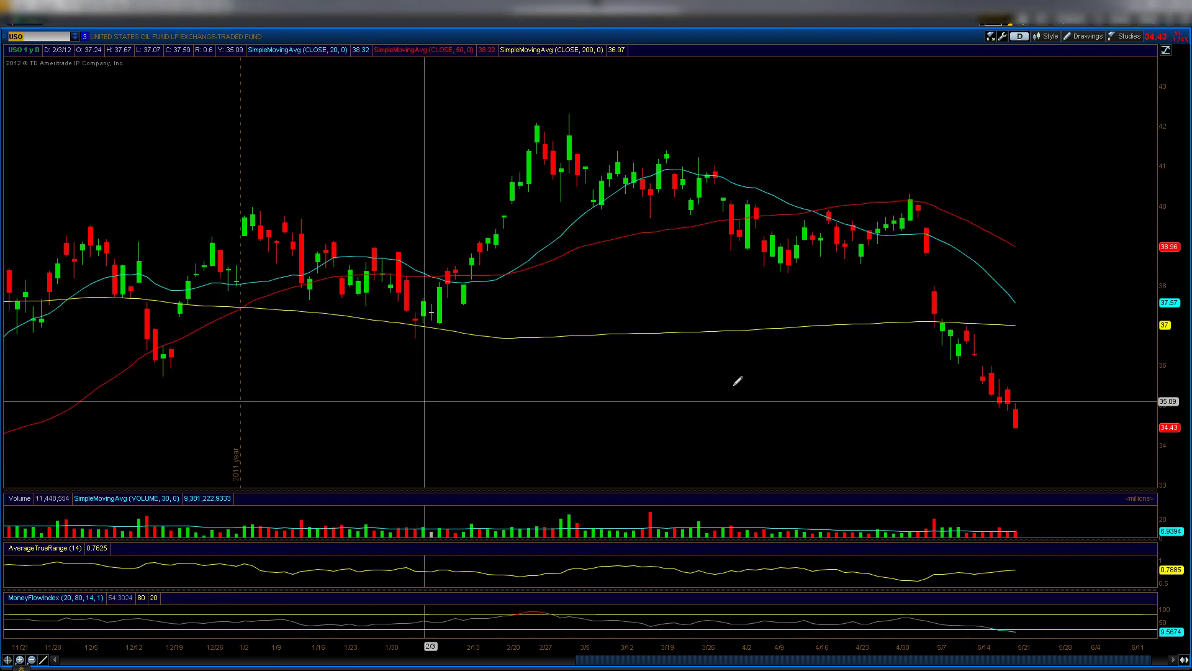
left_click(1084, 36)
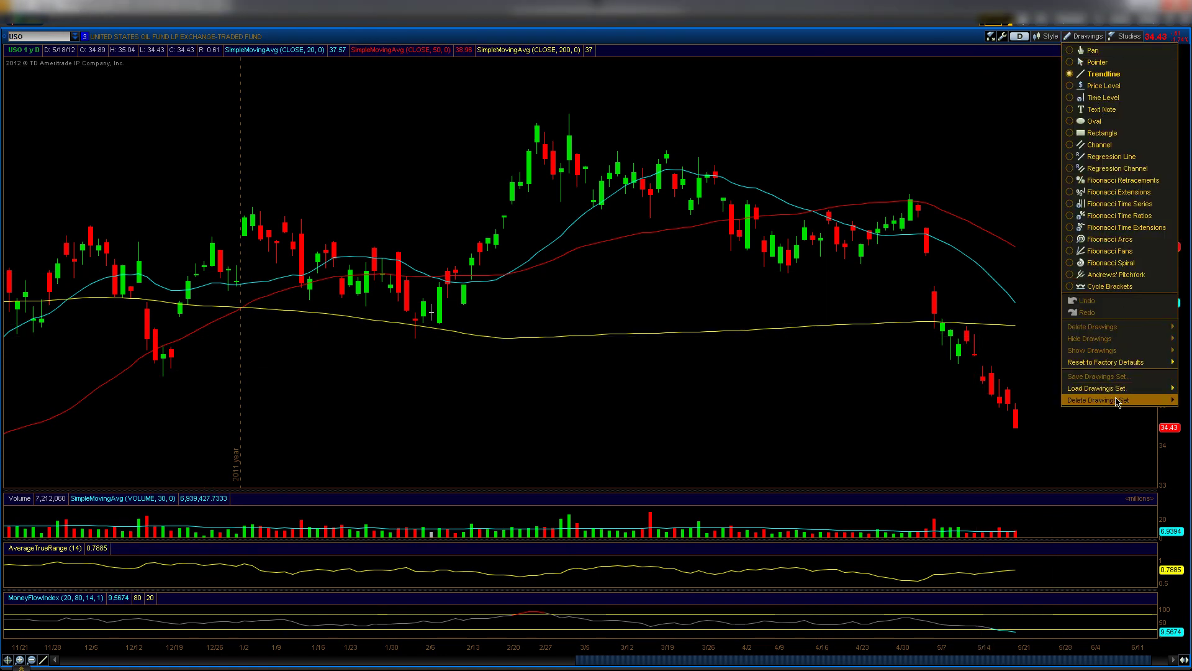
left_click(1056, 388)
Step: Draw a cross on the dashed 31.6 level, just past the end of the green support line
left_click_drag(1172, 342, 1171, 423)
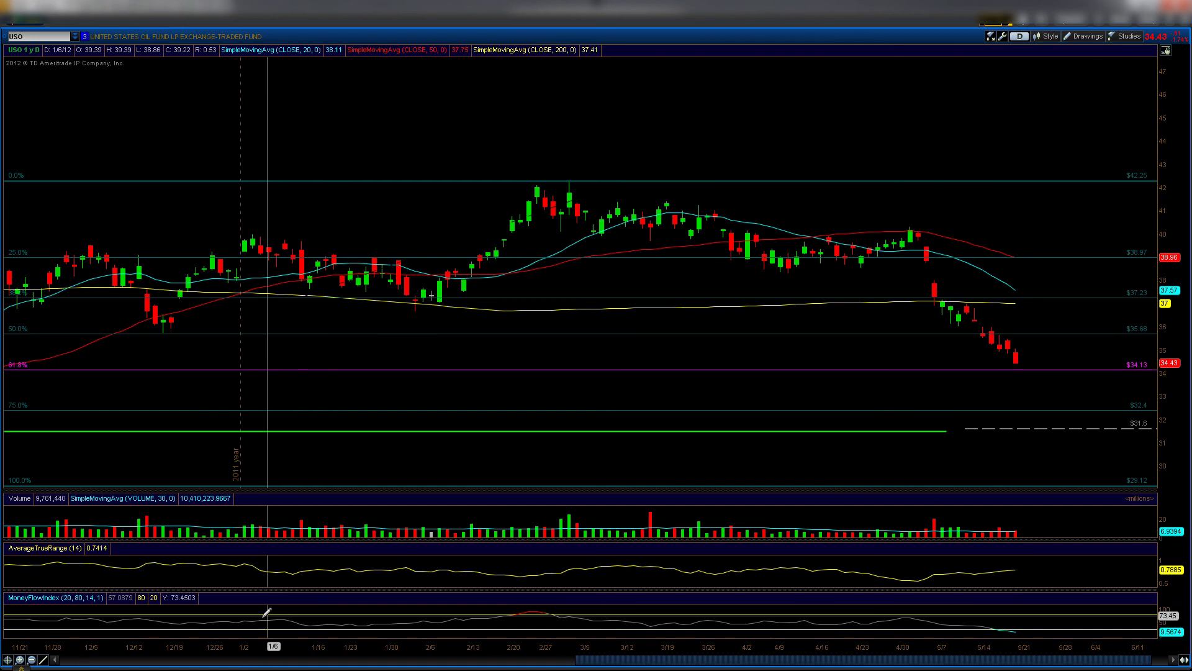
left_click_drag(239, 649, 580, 646)
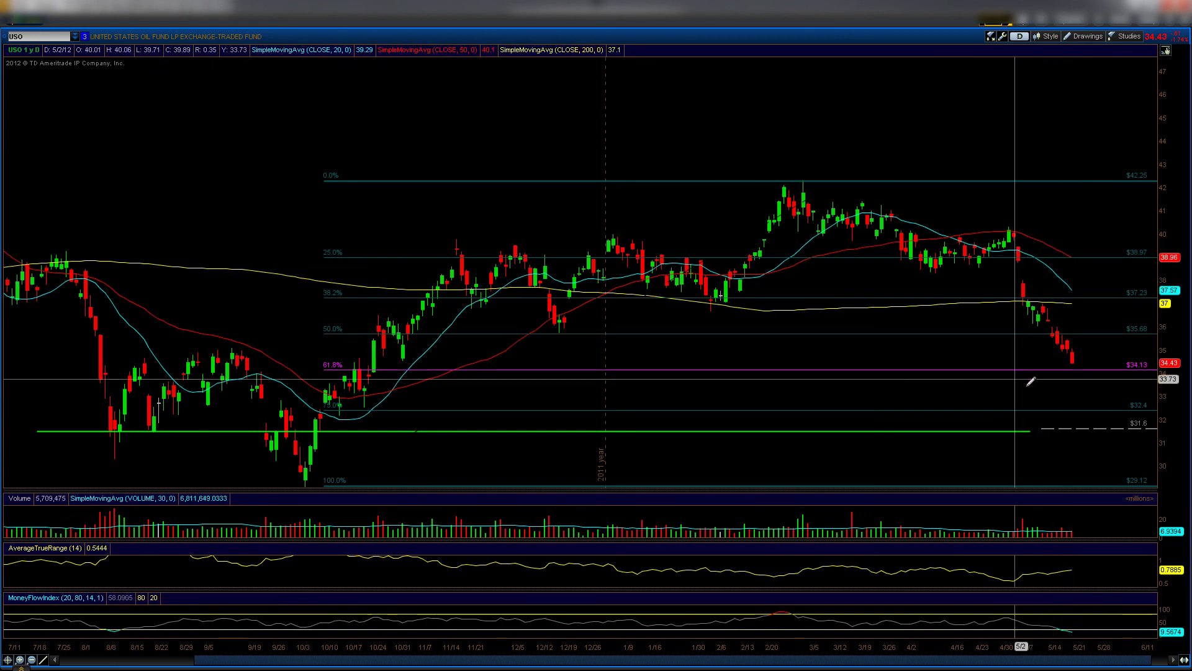
mouse_move(1073, 422)
left_mouse_down()
mouse_move(1069, 439)
mouse_move(1086, 423)
left_mouse_up()
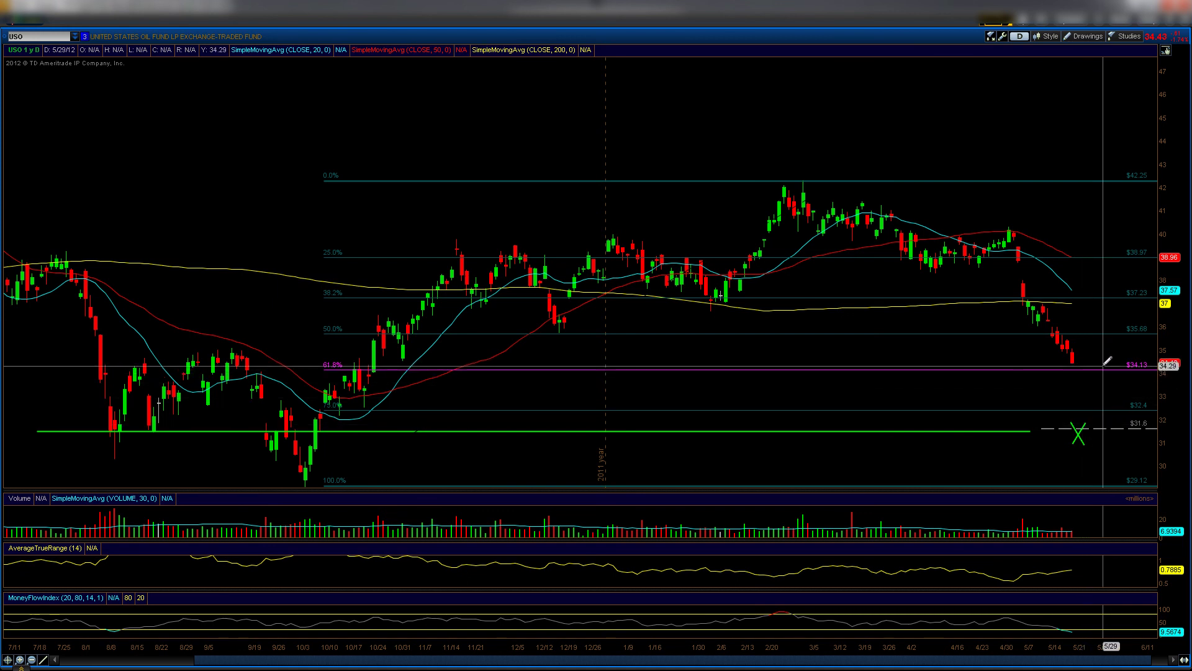
Step: Sketch a projected USO path from the last candle at about 34.4 to about 34.8, then down to about 31.7
left_click(1072, 362)
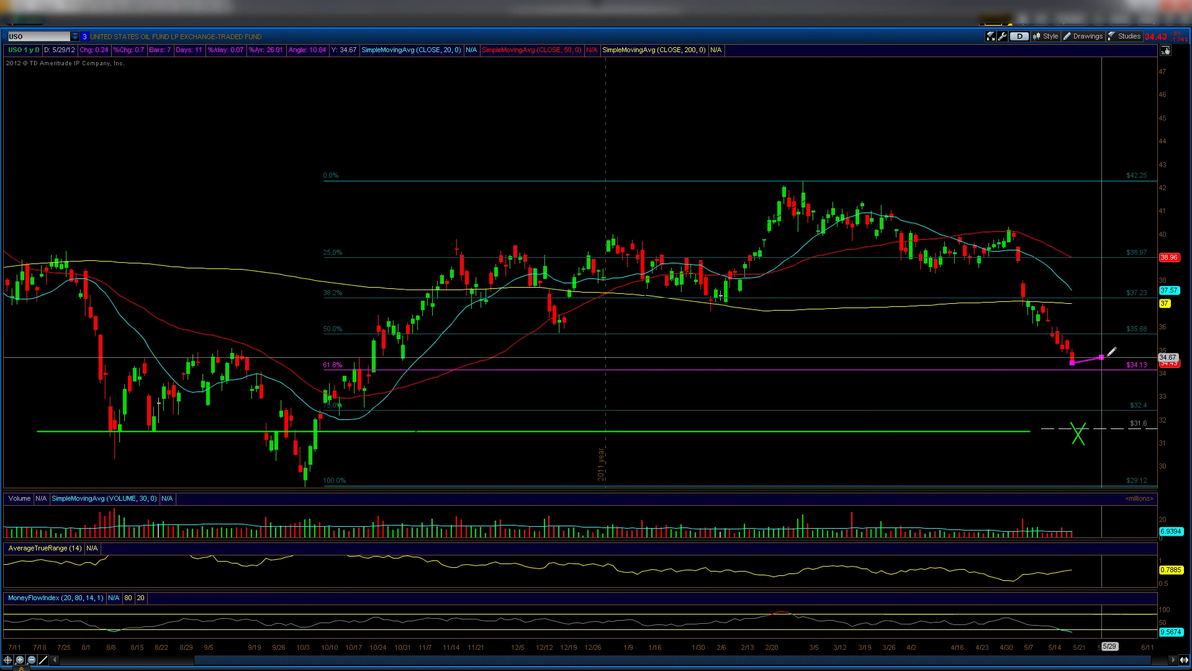
left_click(1123, 354)
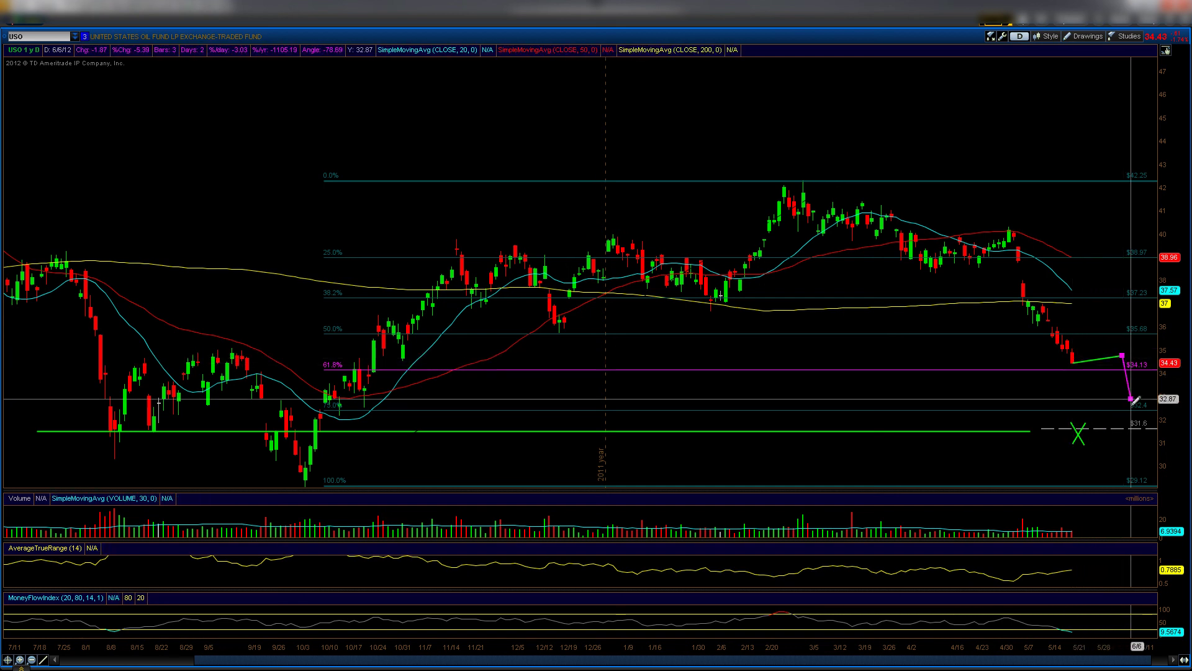
left_click(1132, 426)
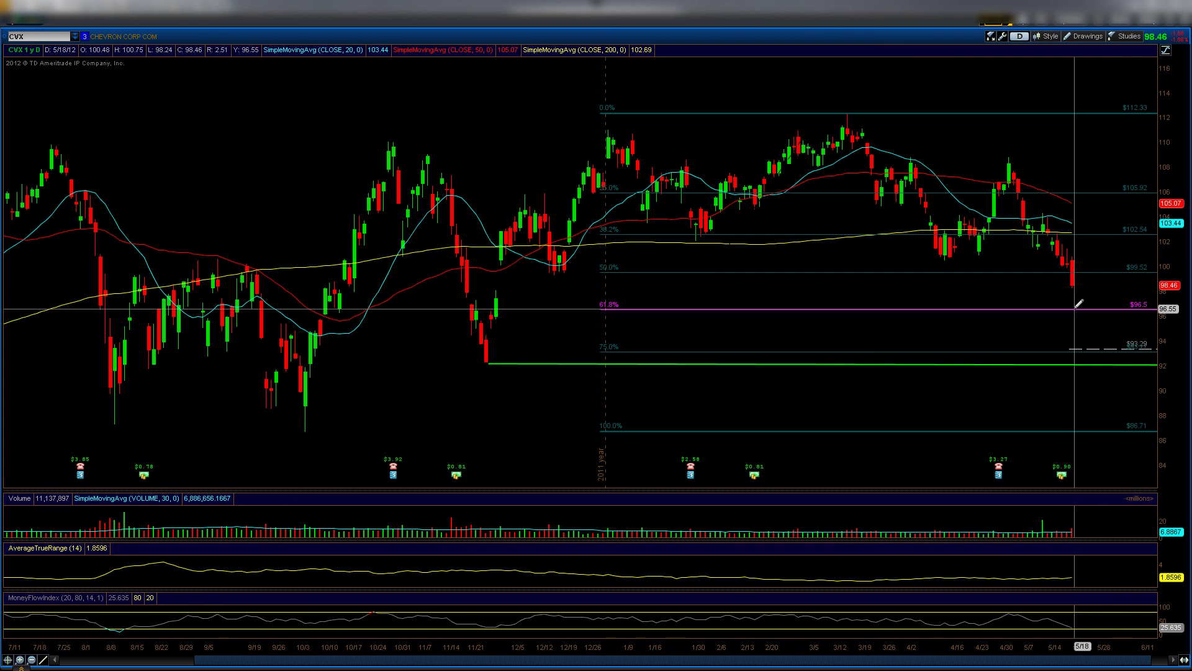
Step: On the CVX chart, draw one cross on the dashed 93.29 level and another on the green support line near 92
mouse_move(1089, 340)
left_mouse_down()
mouse_move(1106, 354)
mouse_move(1106, 344)
left_mouse_up()
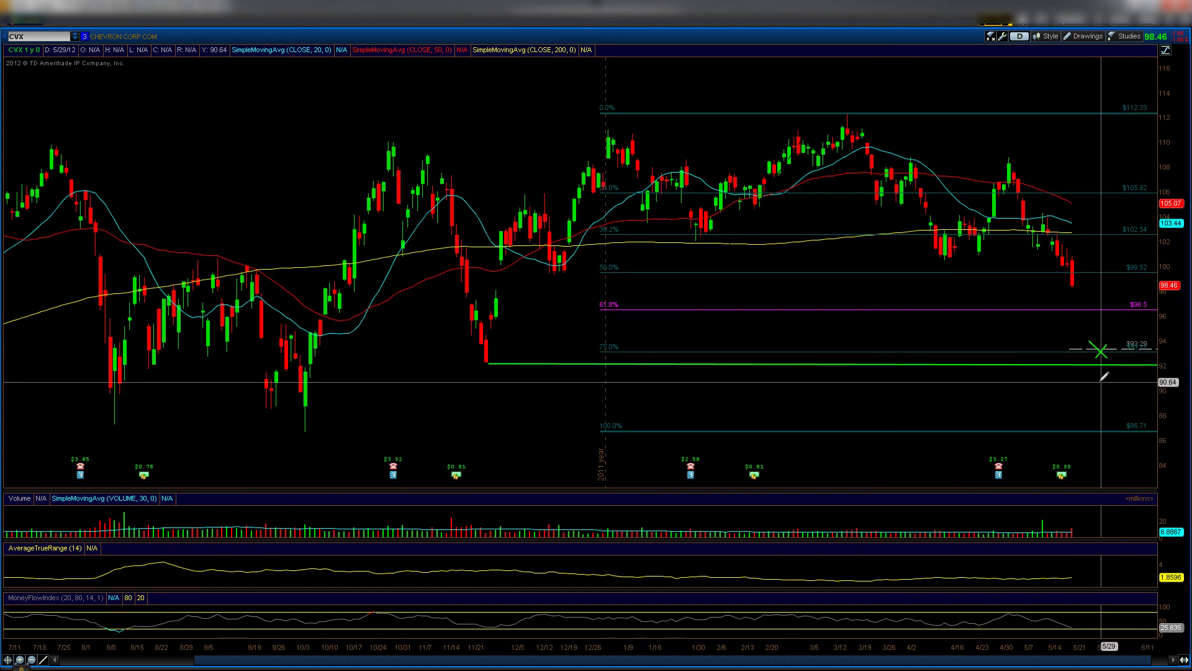
left_click(1051, 375)
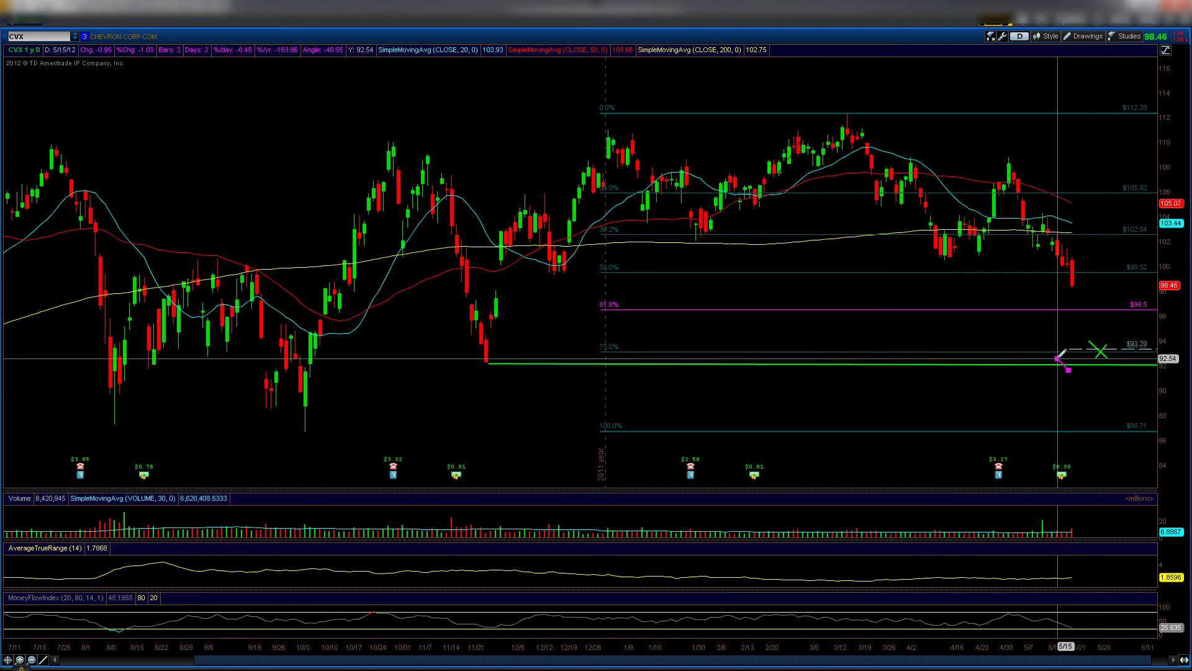
left_click(1068, 357)
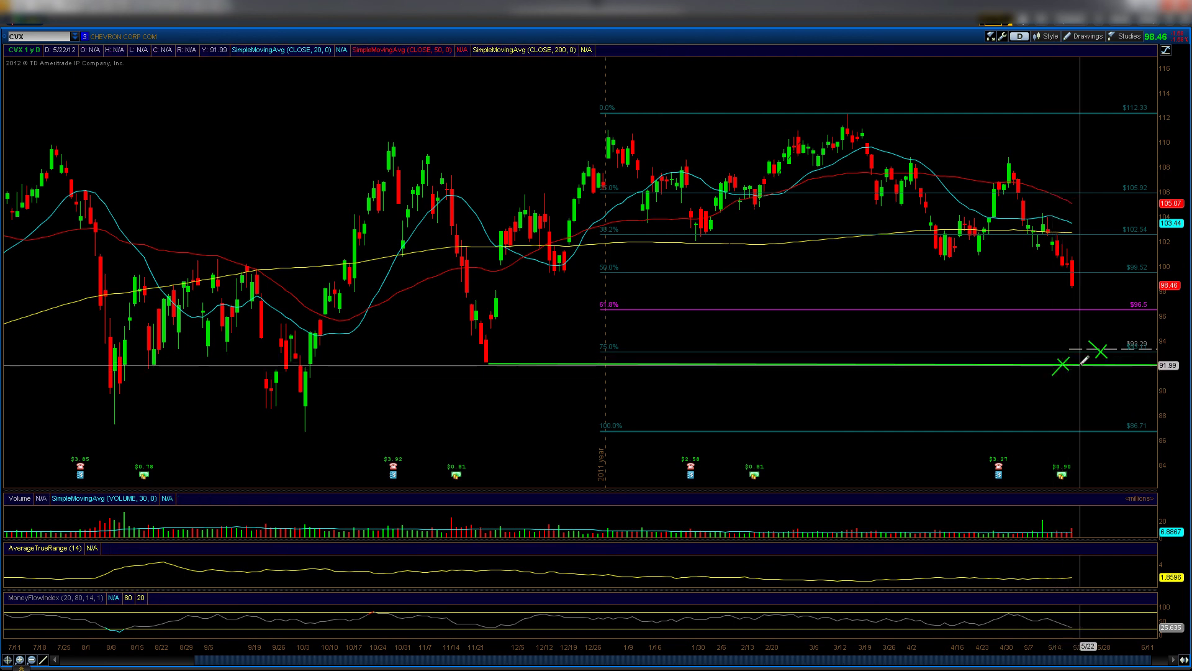
Step: Shift the green support line up slightly to about 92.3 and draw a larger cross on it between the two existing crosses
right_click(1082, 364)
left_click_drag(1085, 365, 1084, 363)
left_click(1076, 375)
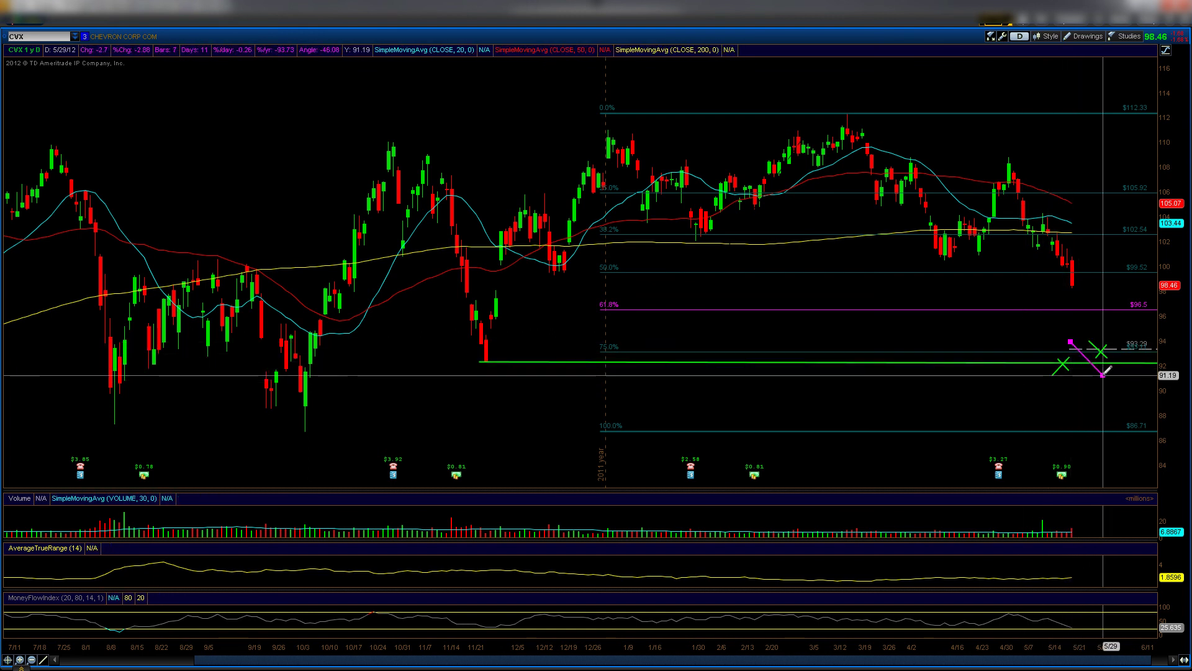
left_click(1096, 344)
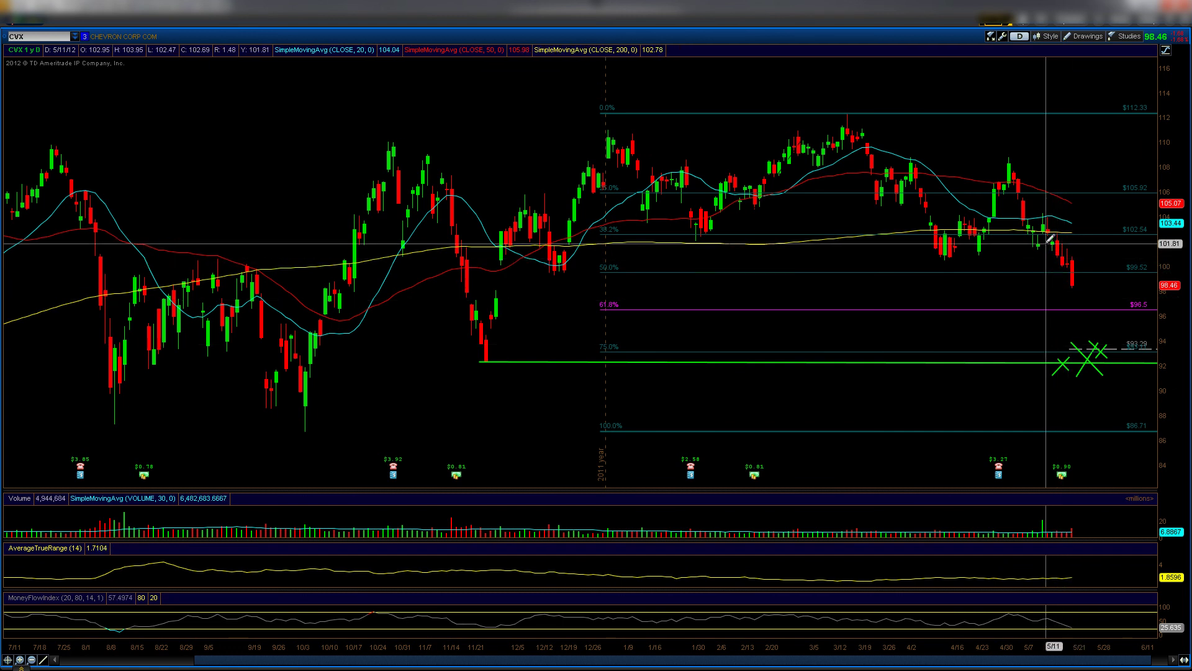
Step: Draw a horizontal line at about 97.4 from the late-November candle beside the gap, extending past the latest candle
mouse_move(1100, 360)
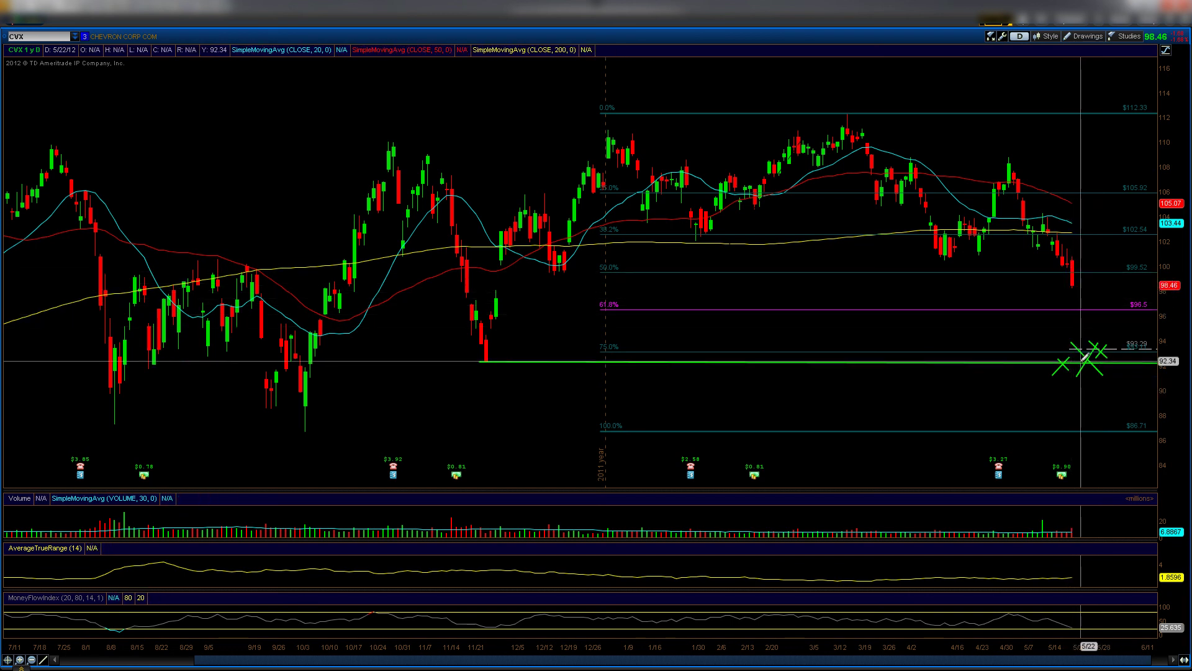
left_click(500, 296)
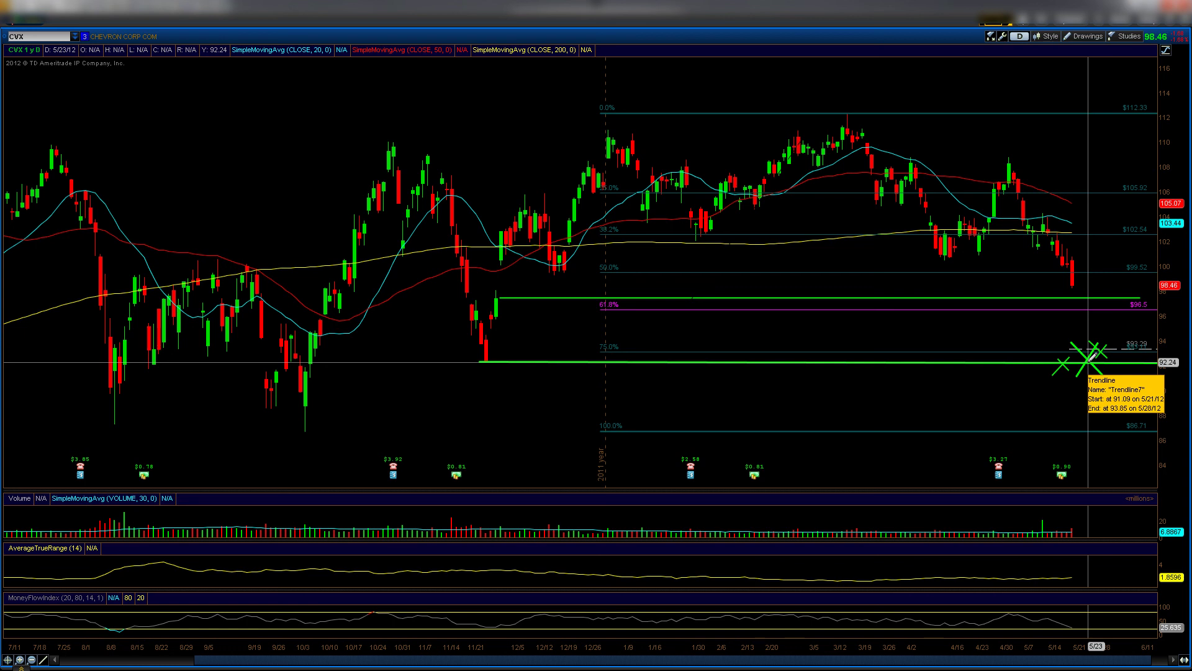
Step: Sketch a projected drop from about 104 to the large cross near 92.3, followed by a rebound to about 95.5
left_click_drag(1045, 214, 1088, 362)
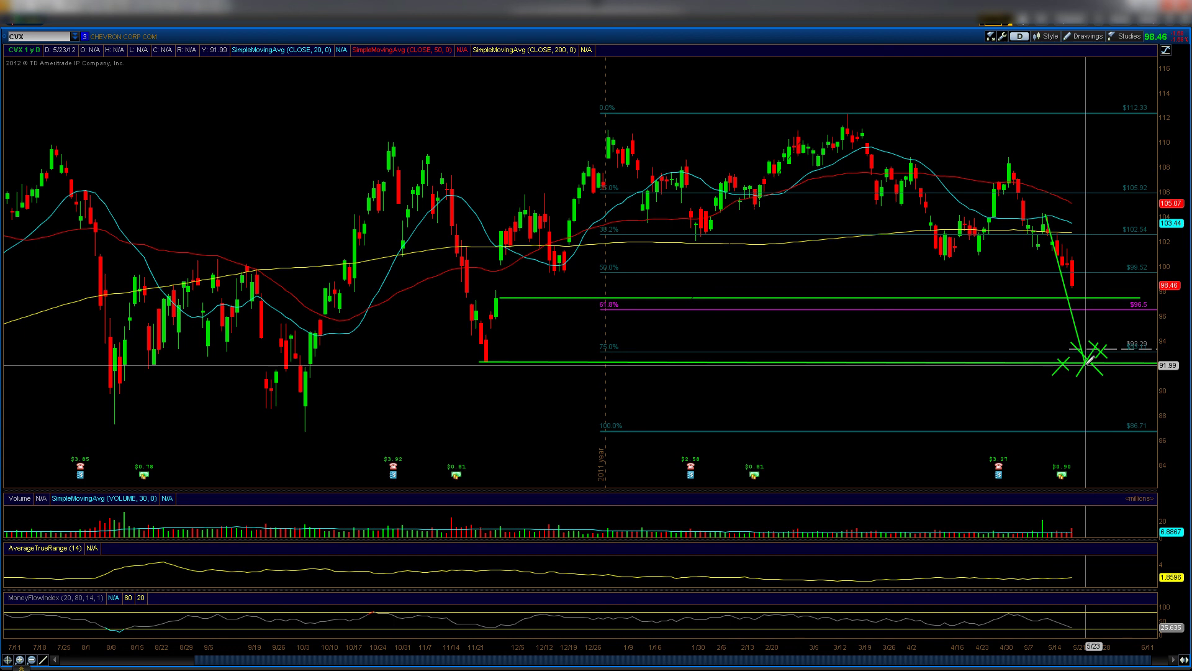
left_click_drag(1088, 361, 1118, 317)
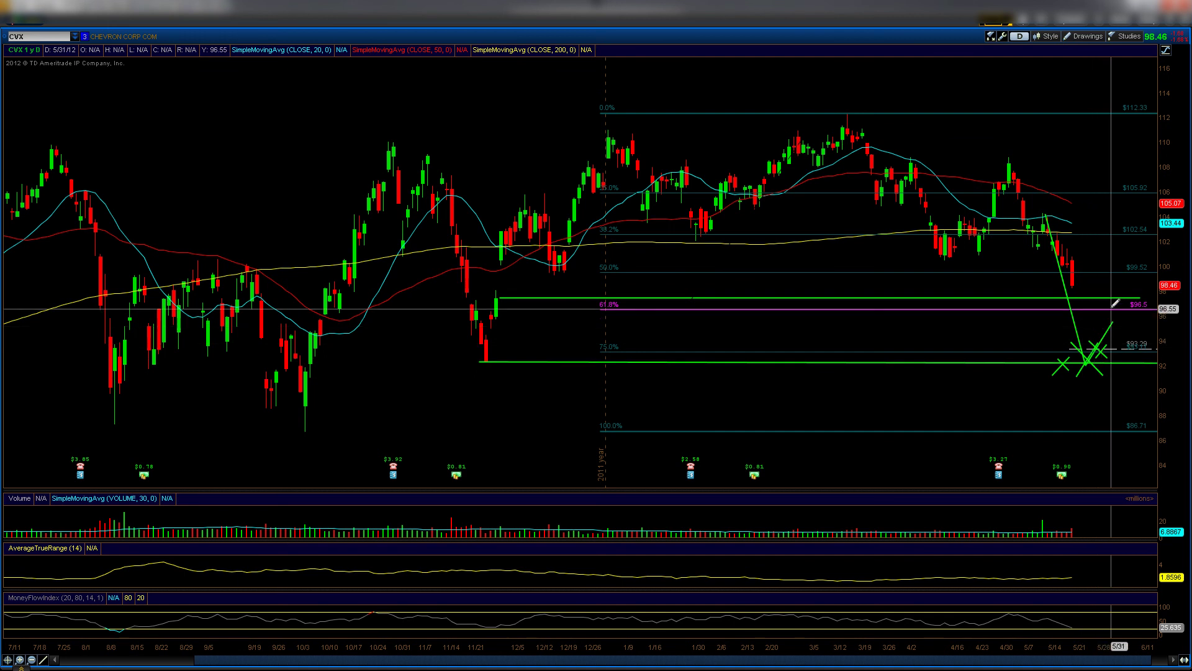
mouse_move(1116, 303)
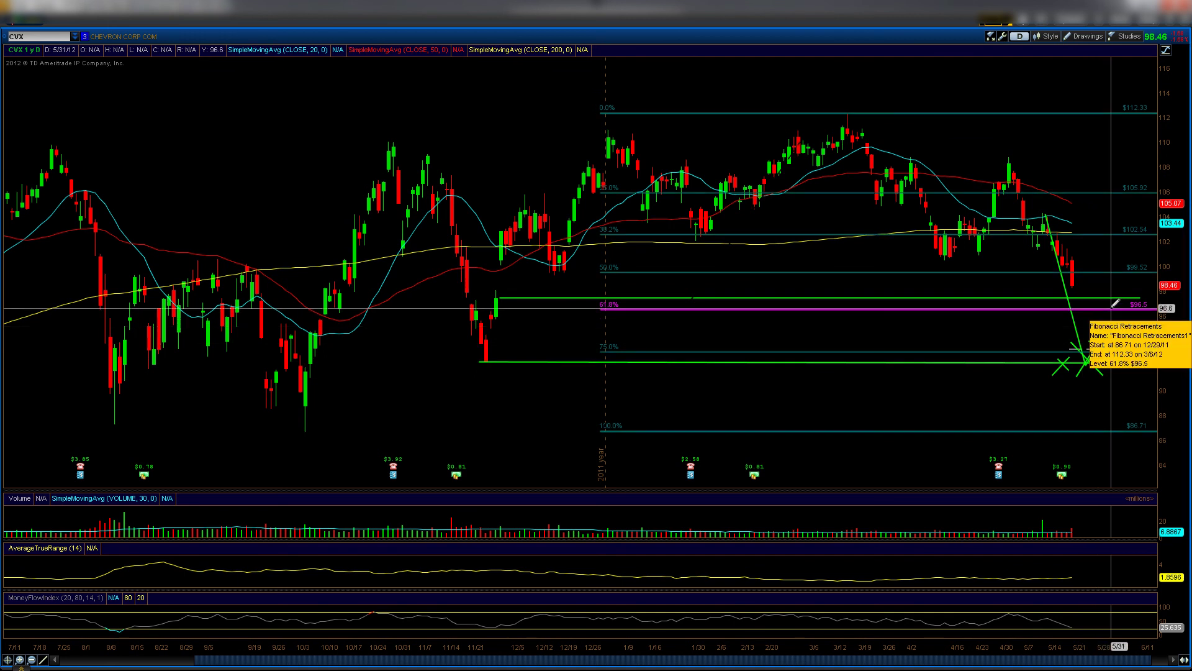